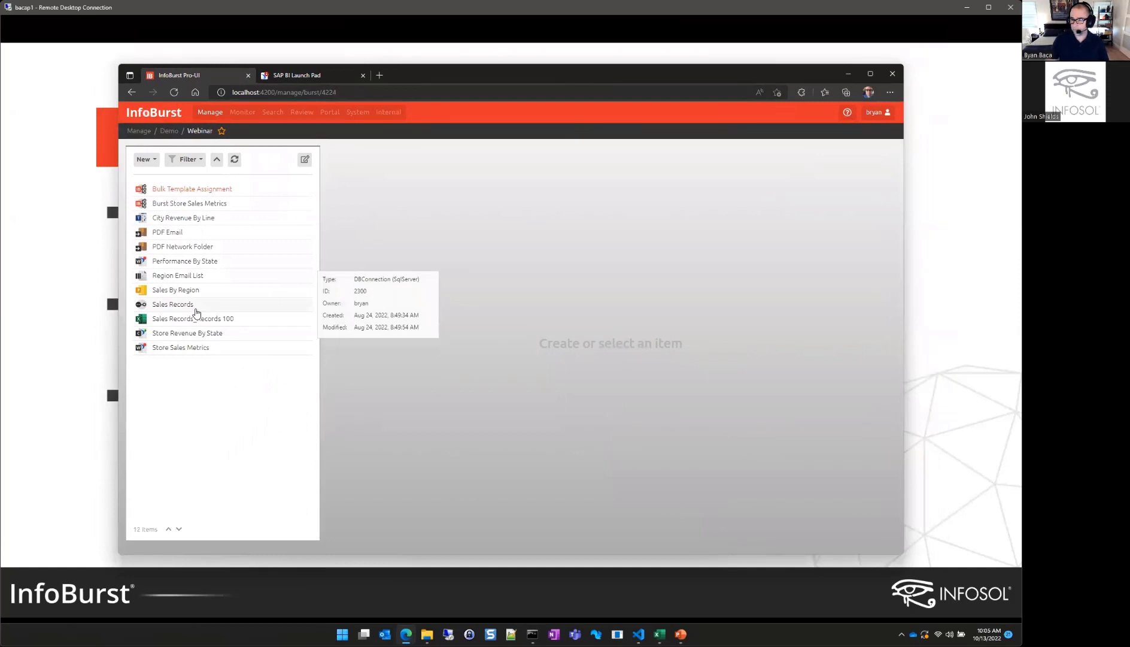
Step: Test-run the Records 5K By Region query of the Sales Records connection with region Asia and close its results
{"action": "left_click", "coordinate": [196, 310]}
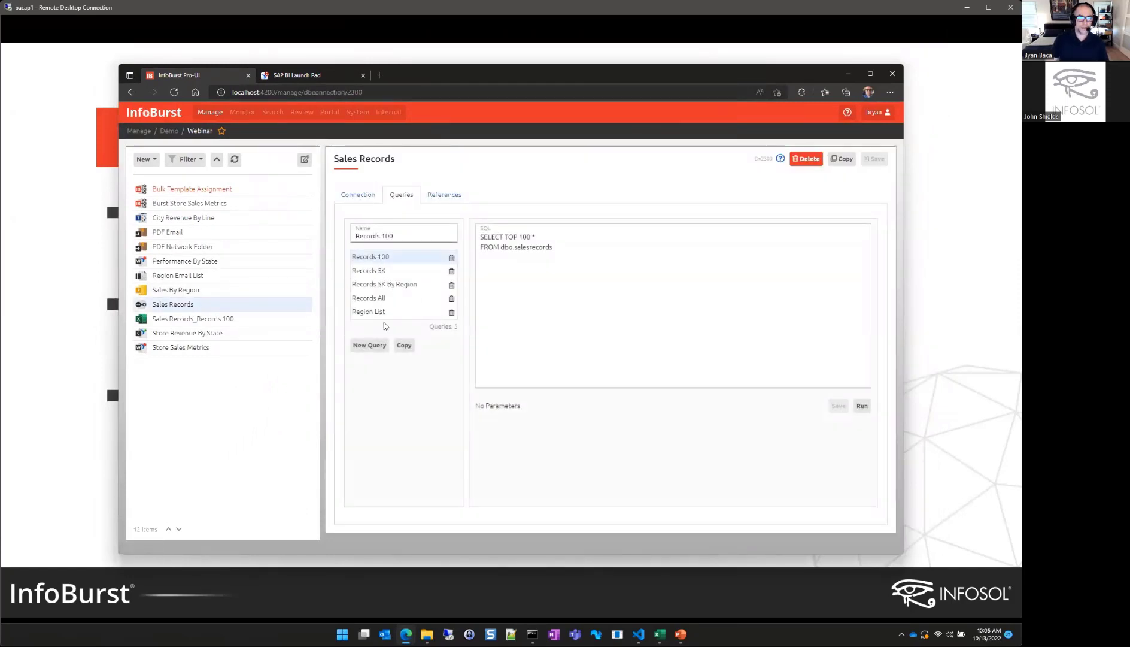
{"action": "left_click", "coordinate": [389, 290]}
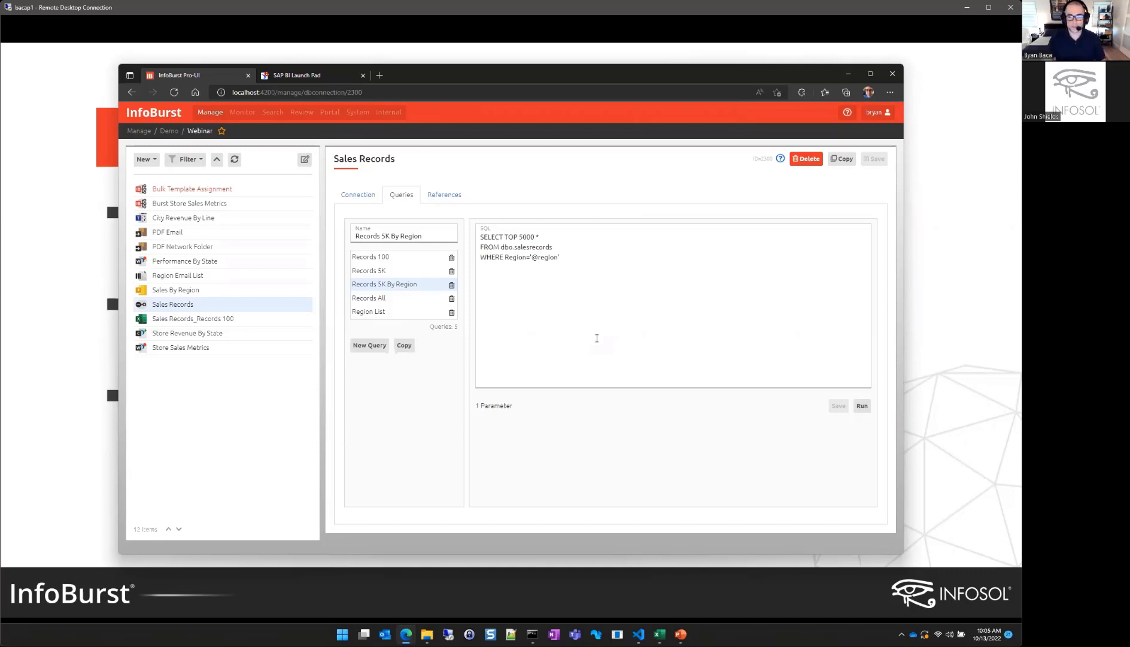
{"action": "left_click", "coordinate": [862, 407]}
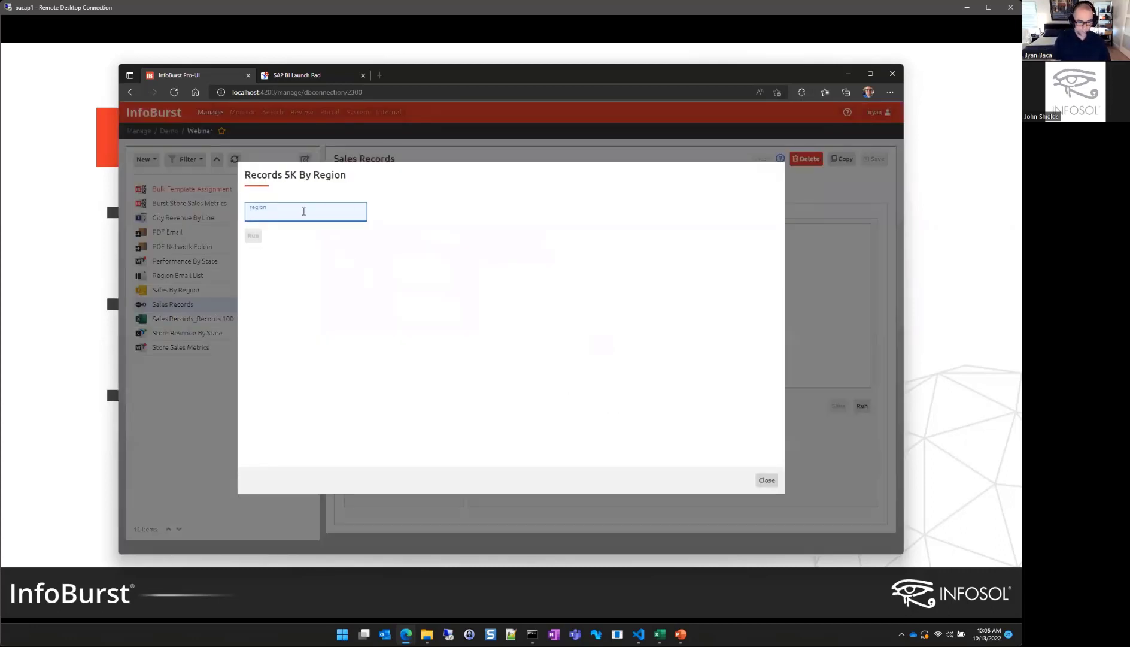
{"action": "type", "text": "Asia"}
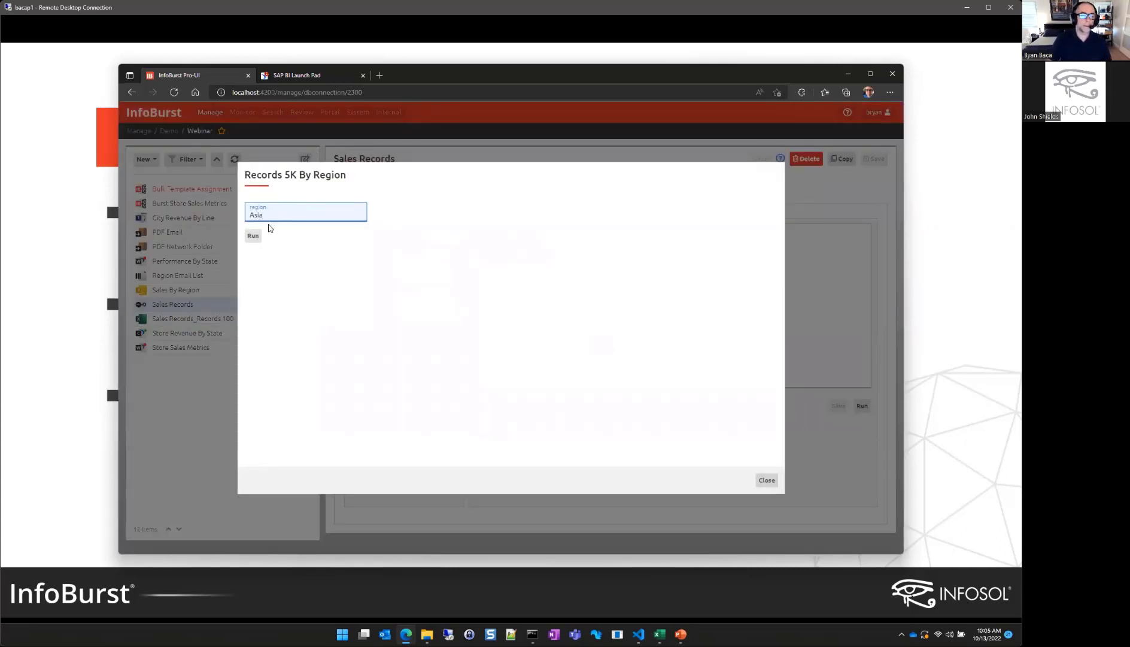
{"action": "left_click", "coordinate": [251, 237]}
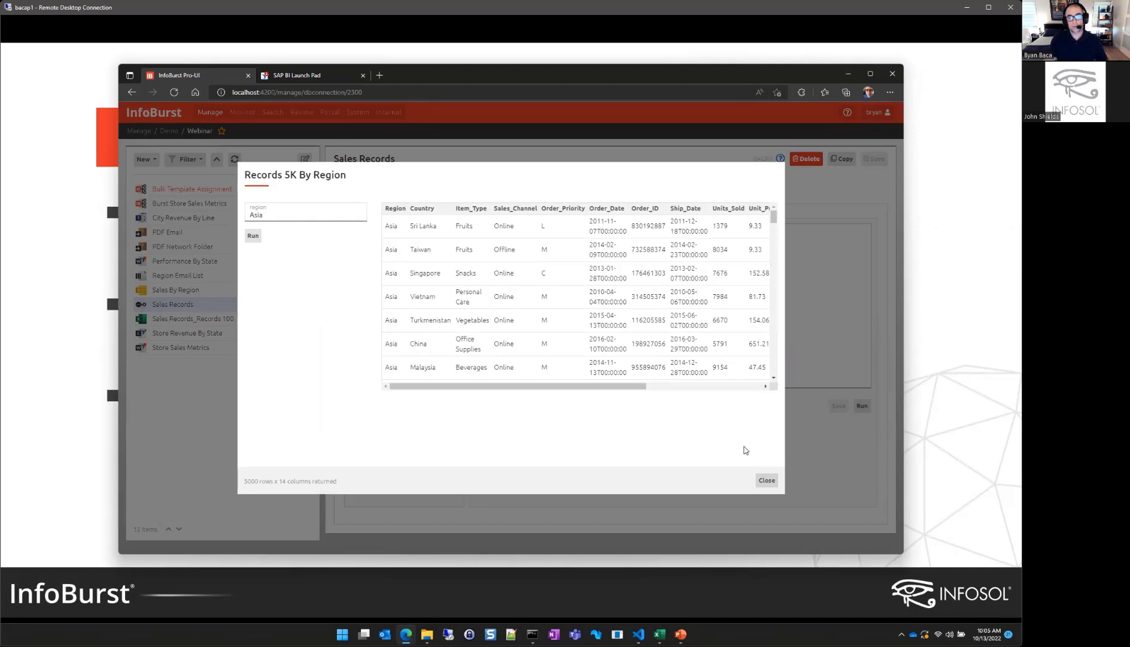
{"action": "left_click", "coordinate": [767, 480]}
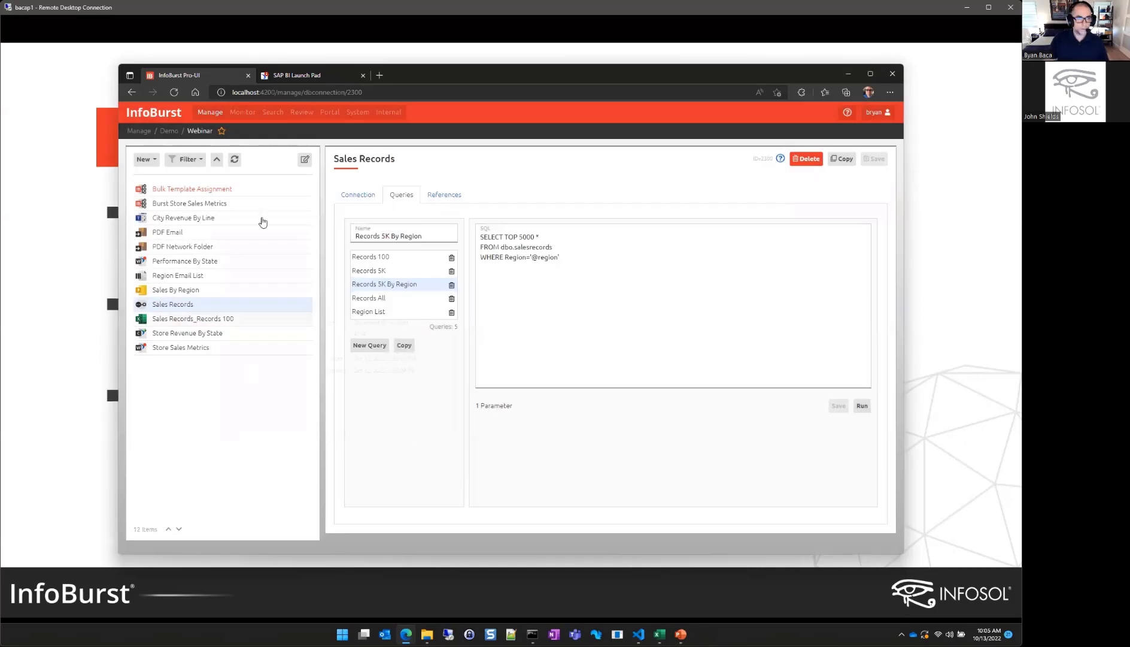
{"action": "left_click", "coordinate": [147, 159]}
{"action": "left_click", "coordinate": [159, 185]}
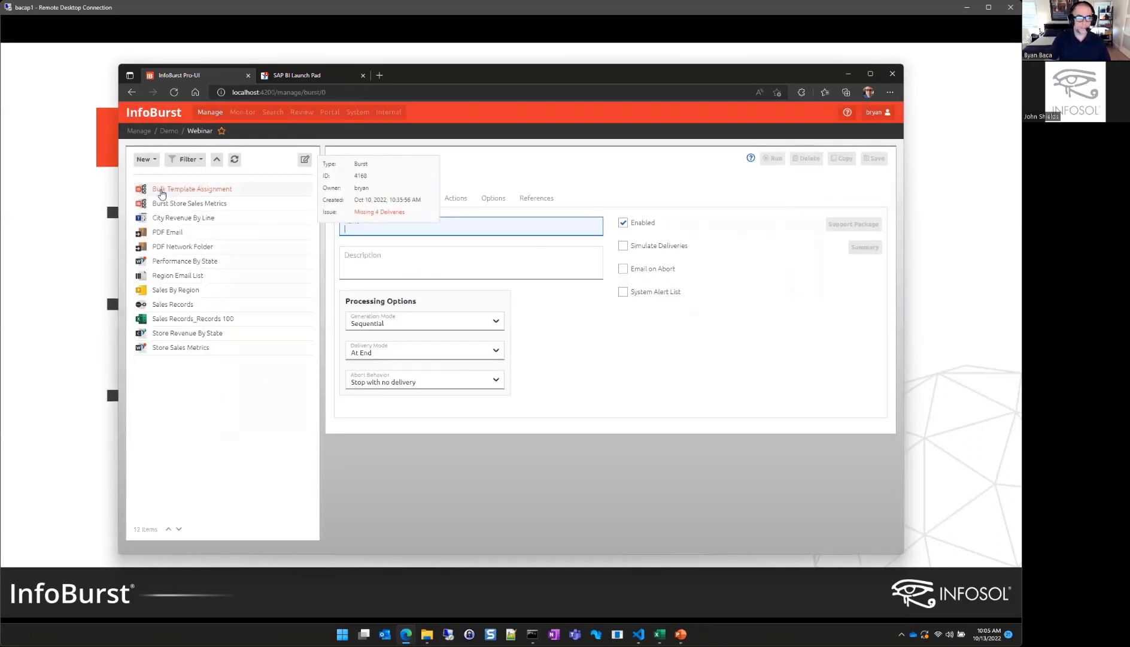
{"action": "left_click", "coordinate": [736, 345]}
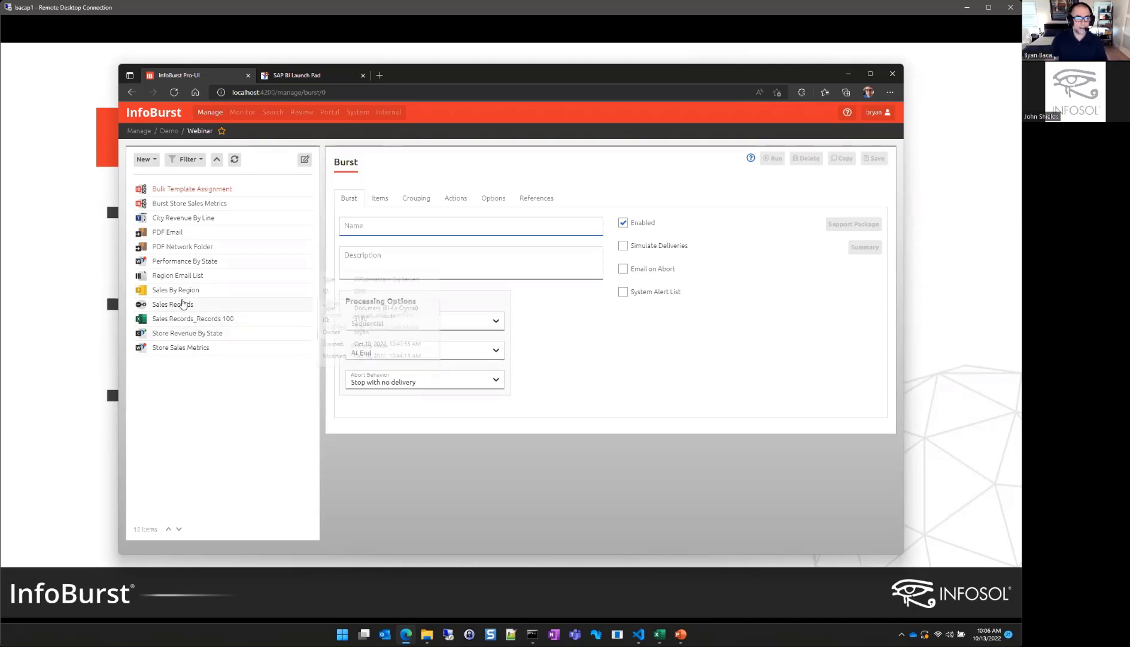
Step: Review the Region Email List, and create and save a new burst named "Database Query Burst" in the Webinar folder
{"action": "left_click", "coordinate": [187, 279]}
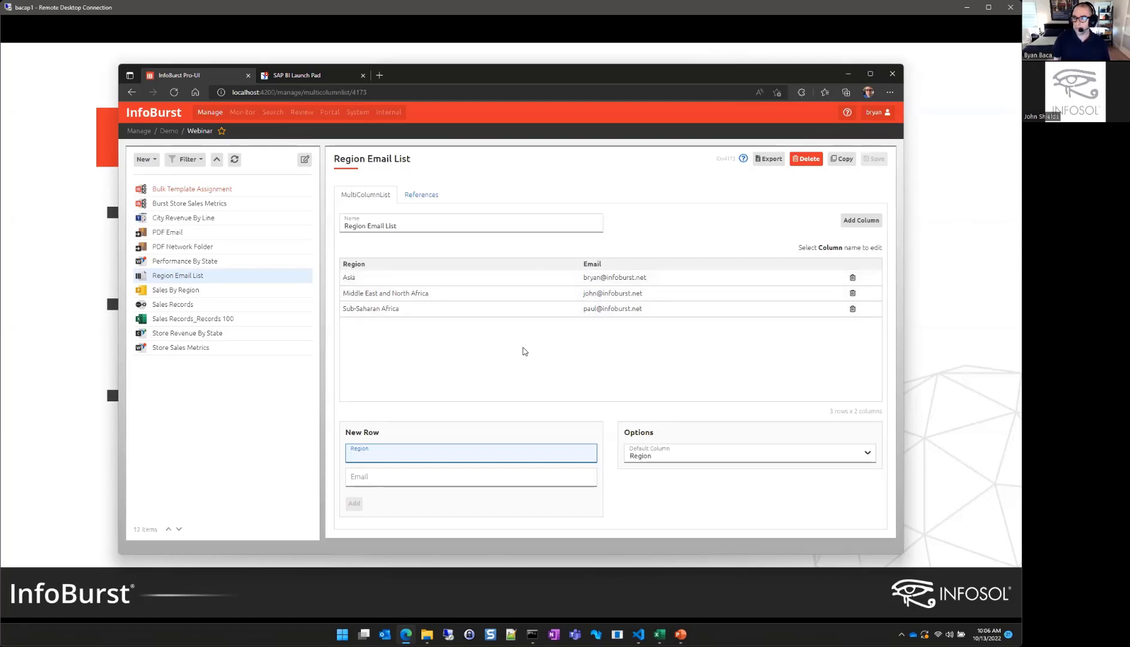
{"action": "left_click", "coordinate": [150, 159]}
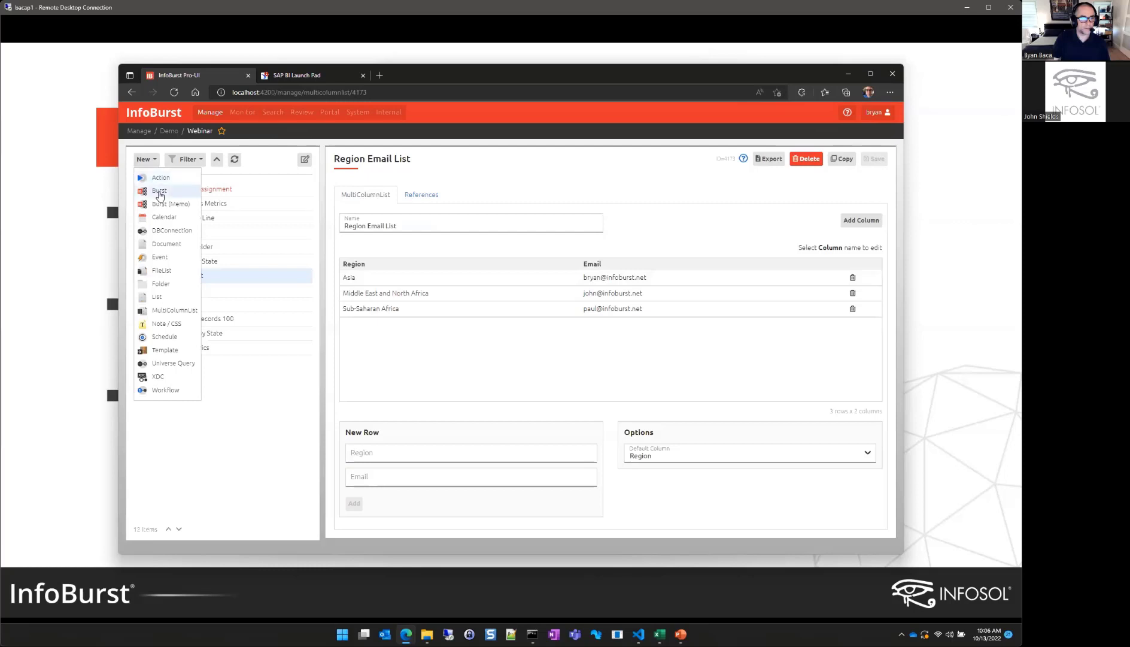
{"action": "left_click", "coordinate": [160, 191]}
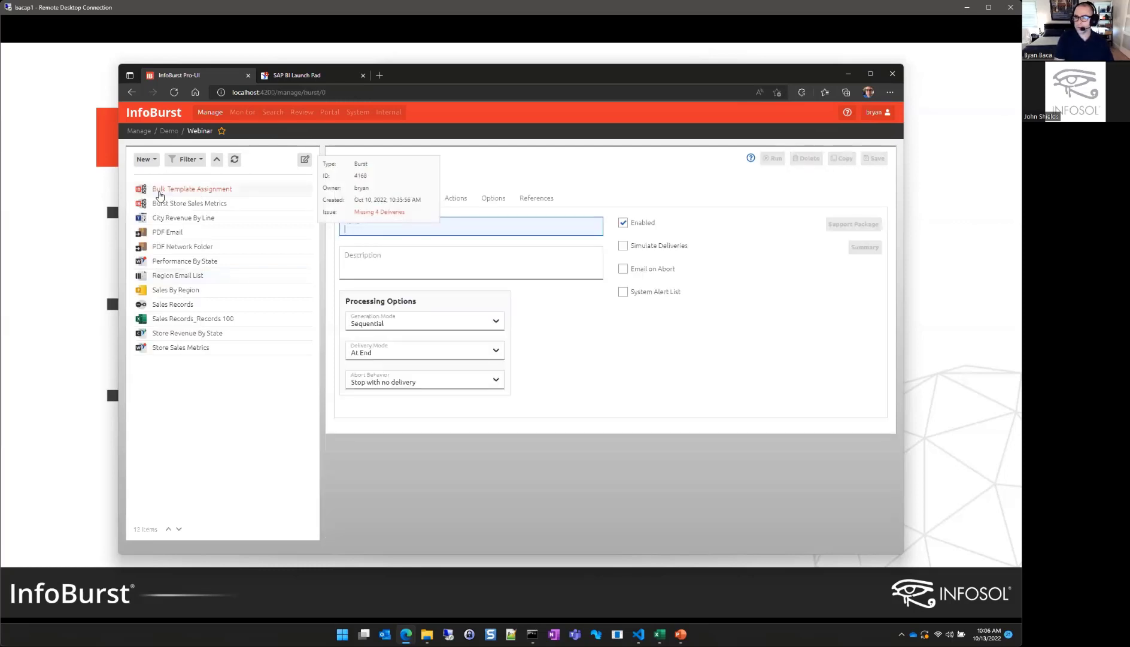
{"action": "type", "text": "Database Q"}
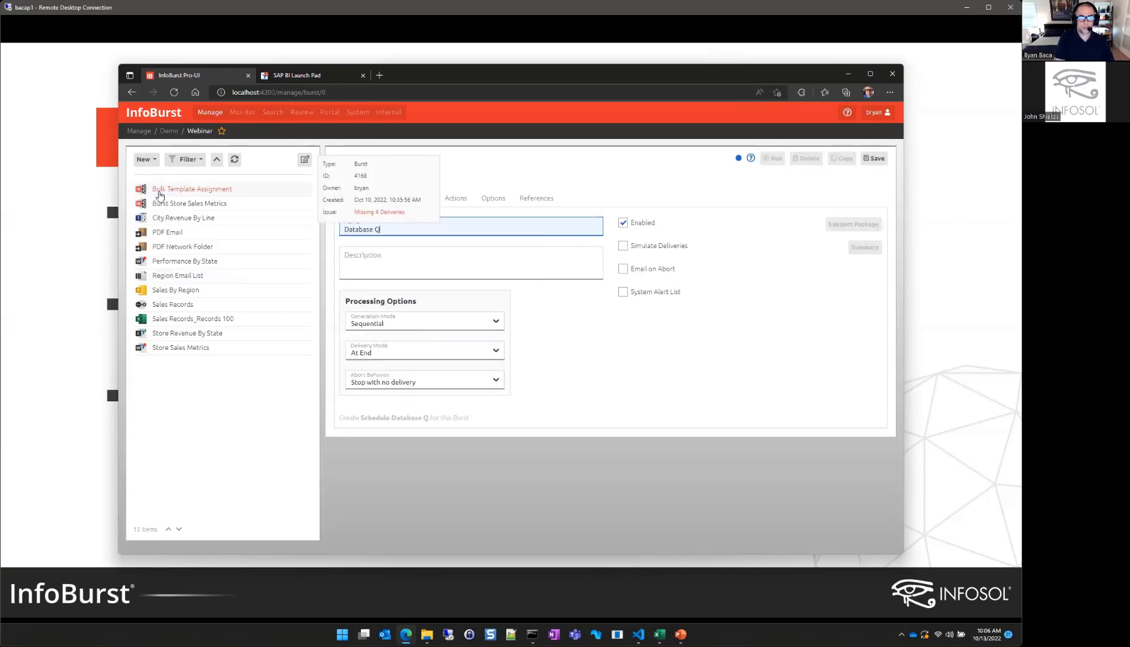
{"action": "type", "text": "uery Burst"}
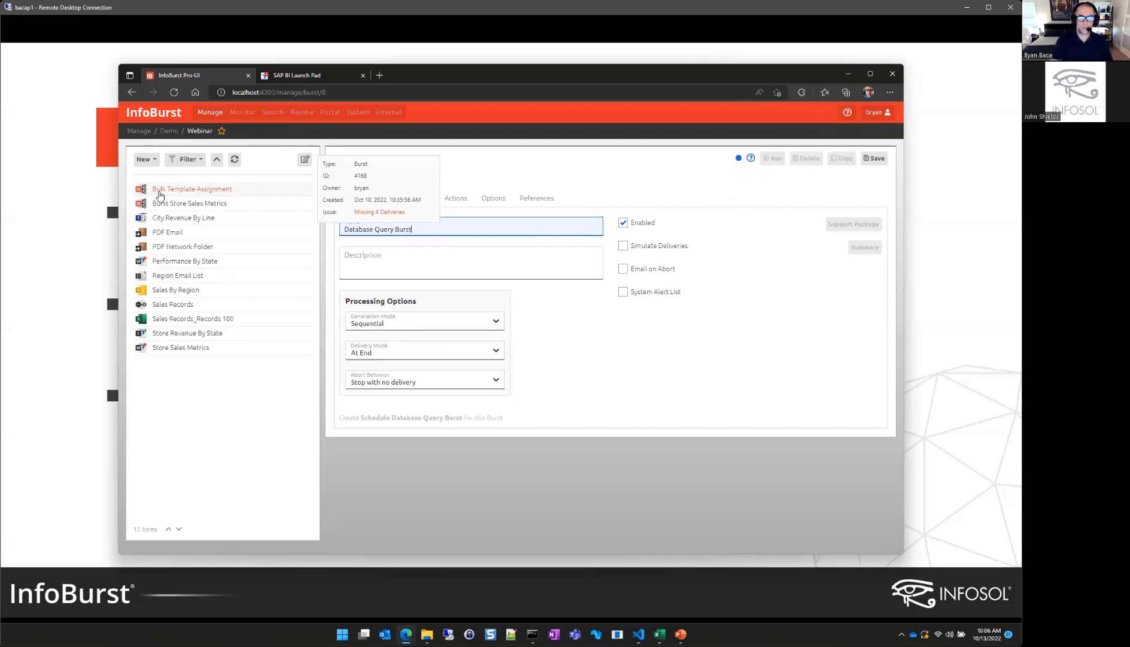
{"action": "left_click", "coordinate": [877, 159]}
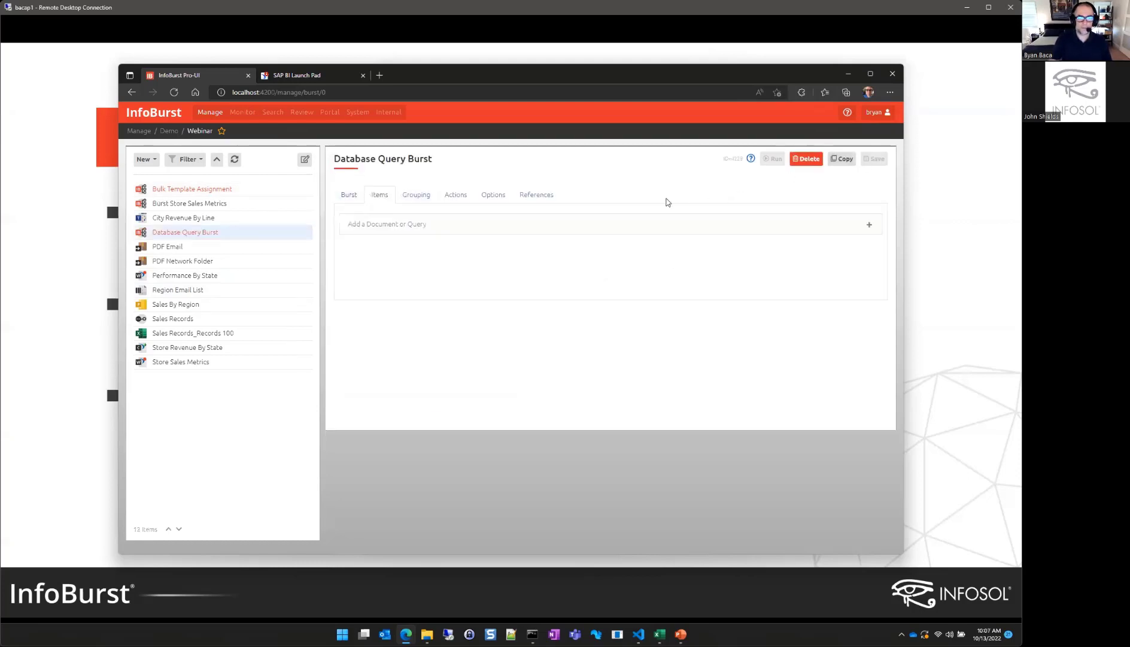
Step: Add the Records 5K By Region query from Sales Records as an item of the burst
{"action": "left_click", "coordinate": [400, 226]}
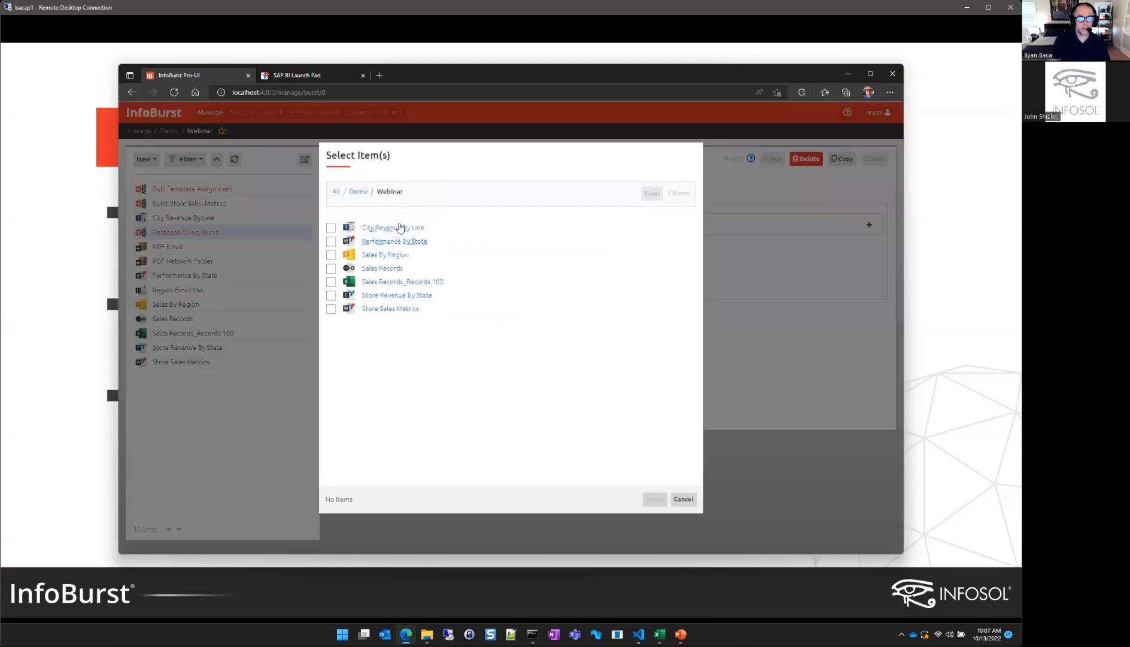
{"action": "left_click", "coordinate": [331, 269]}
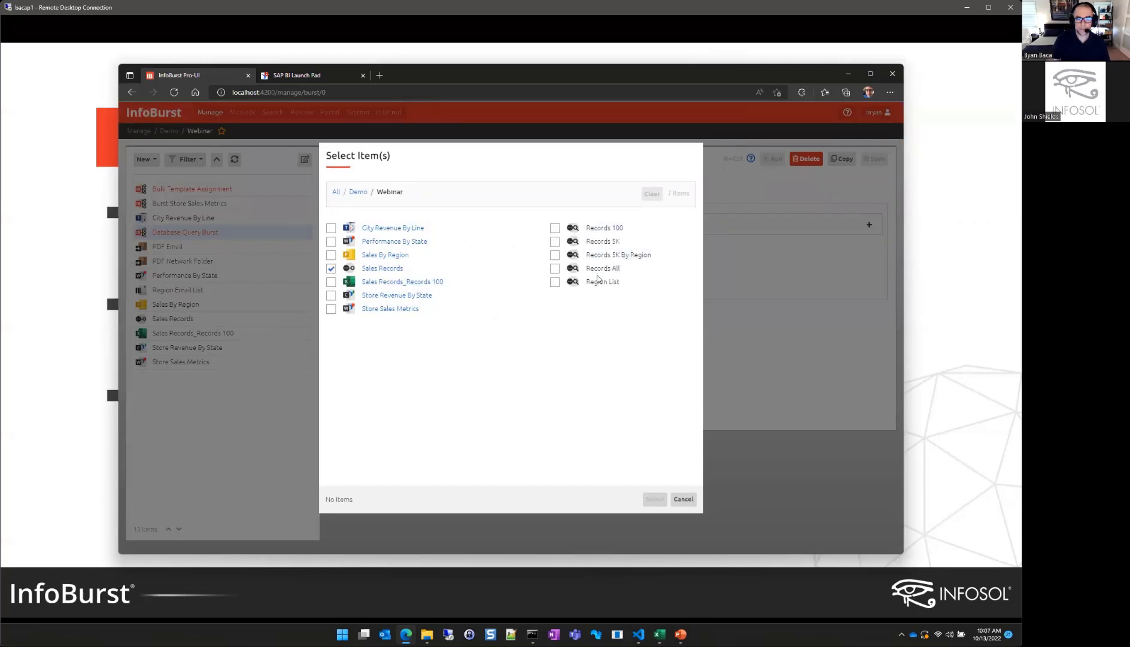
{"action": "left_click", "coordinate": [555, 256]}
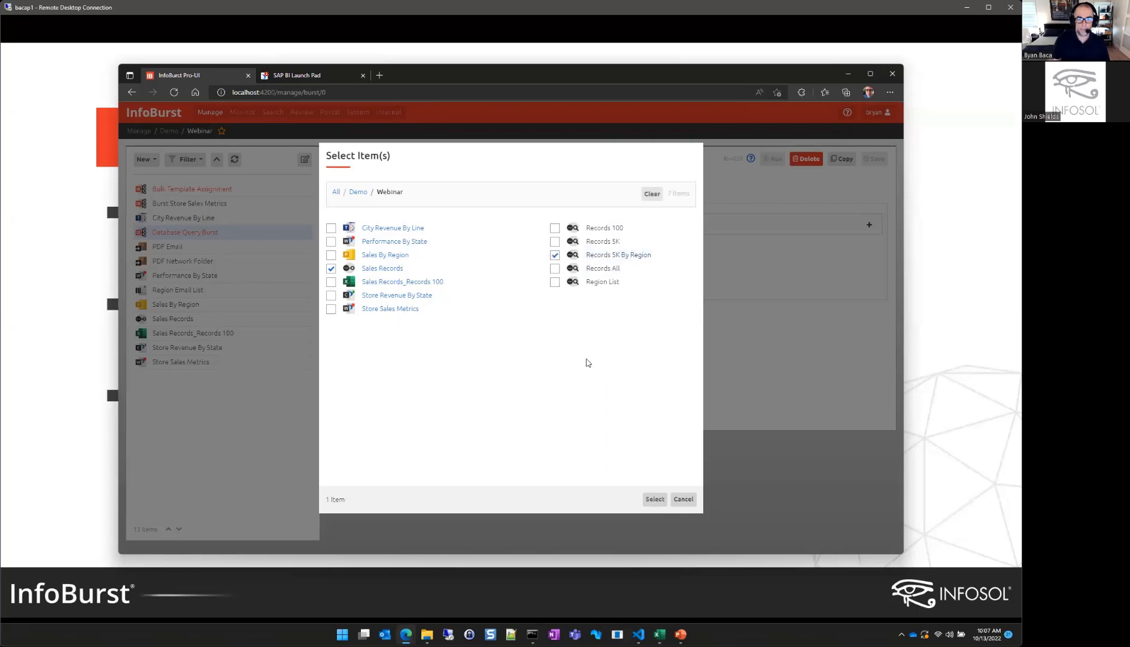
{"action": "left_click", "coordinate": [655, 499]}
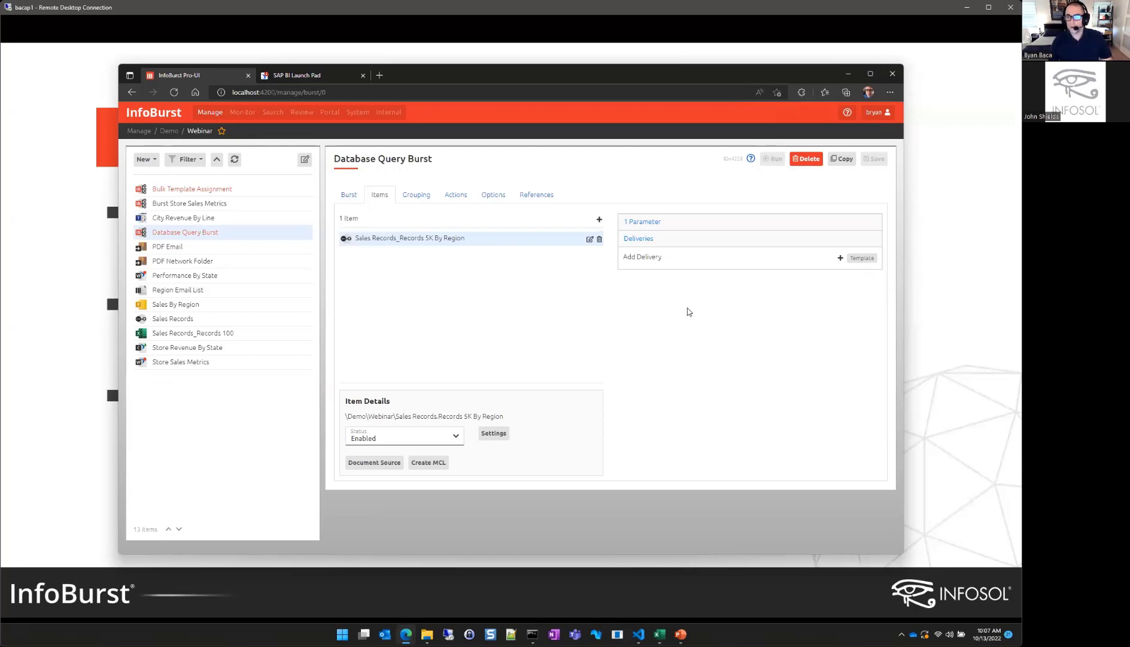
Step: Set the region parameter's data source to Region Email List with column "region", and save the burst
{"action": "left_click", "coordinate": [643, 223]}
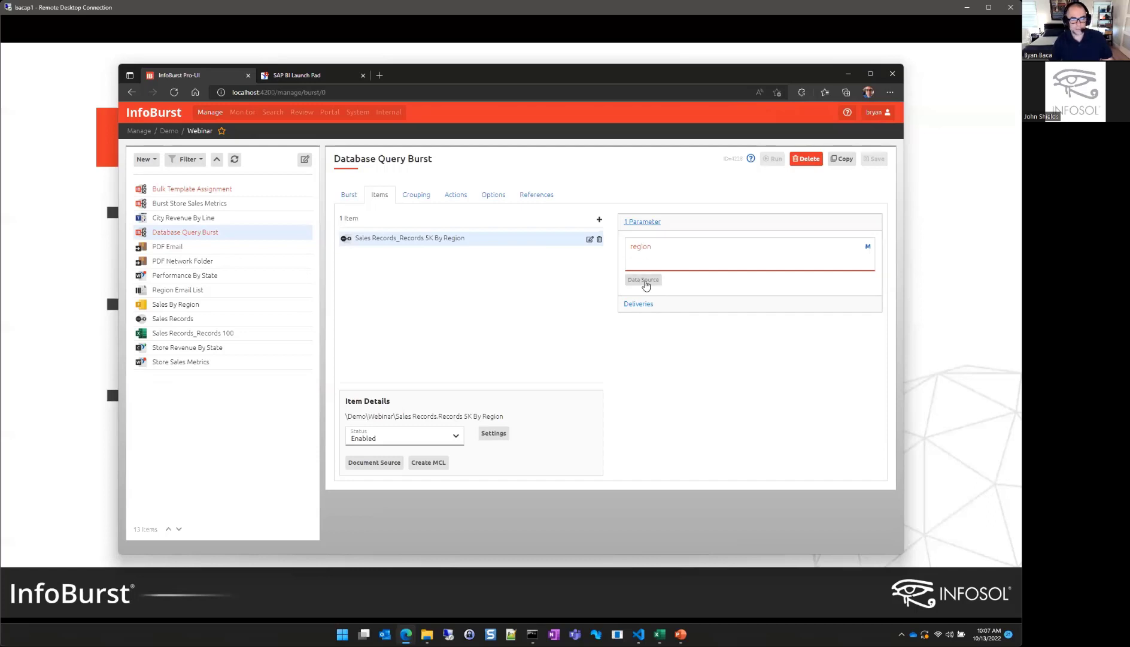
{"action": "left_click", "coordinate": [645, 281]}
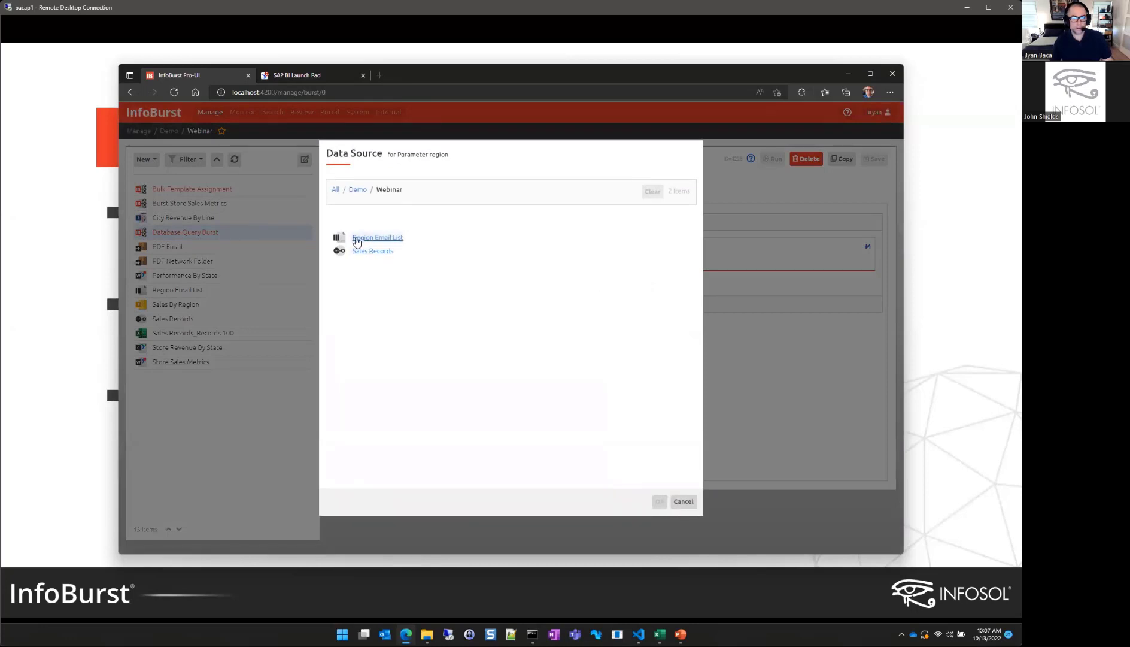
{"action": "left_click", "coordinate": [379, 238]}
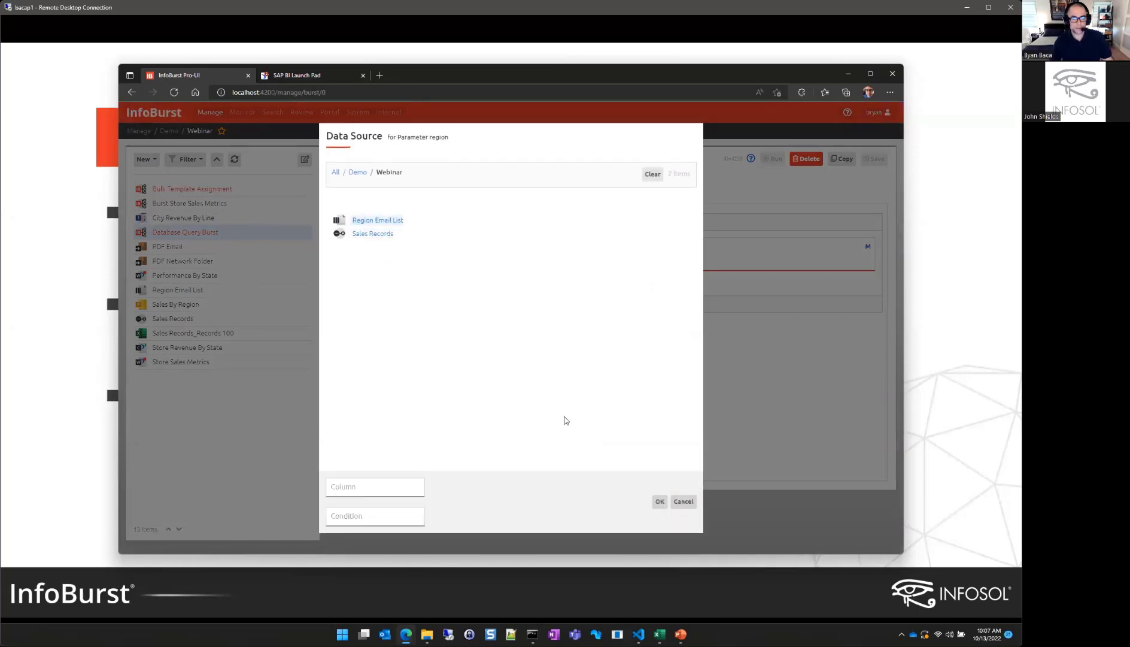
{"action": "left_click", "coordinate": [402, 488]}
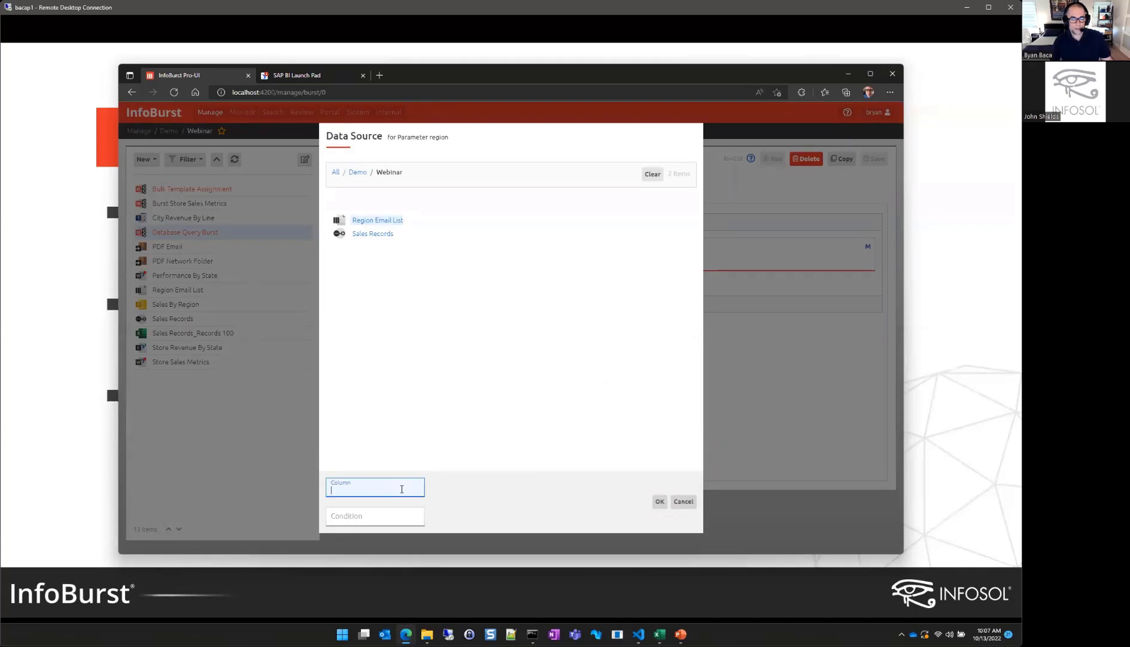
{"action": "type", "text": "region"}
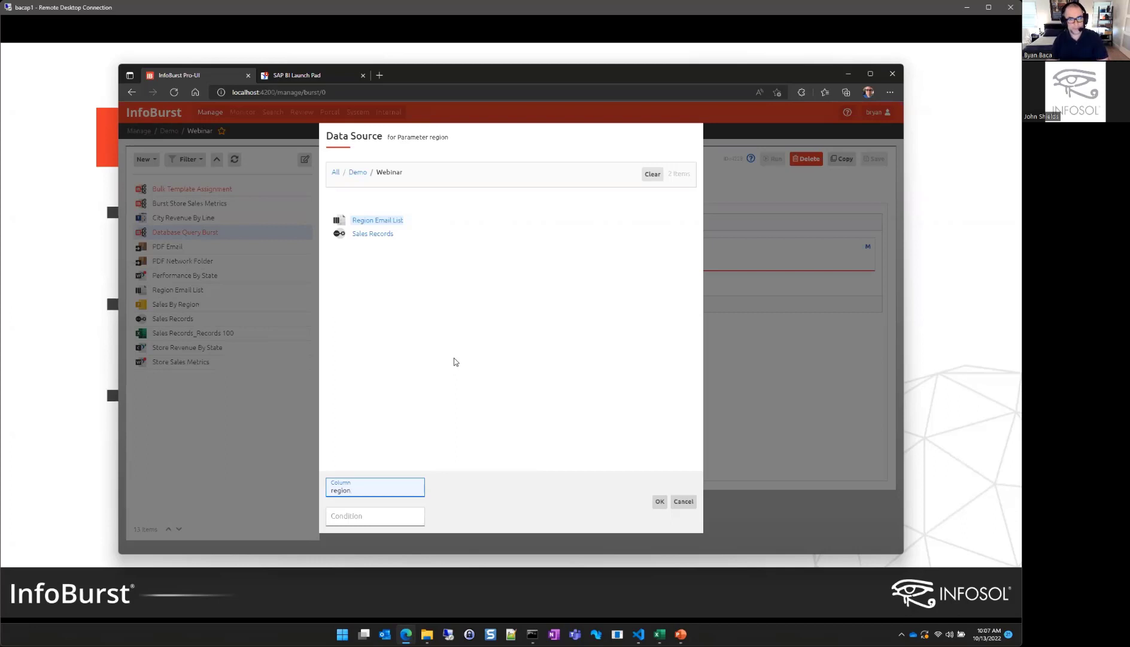
{"action": "mouse_move", "coordinate": [384, 478]}
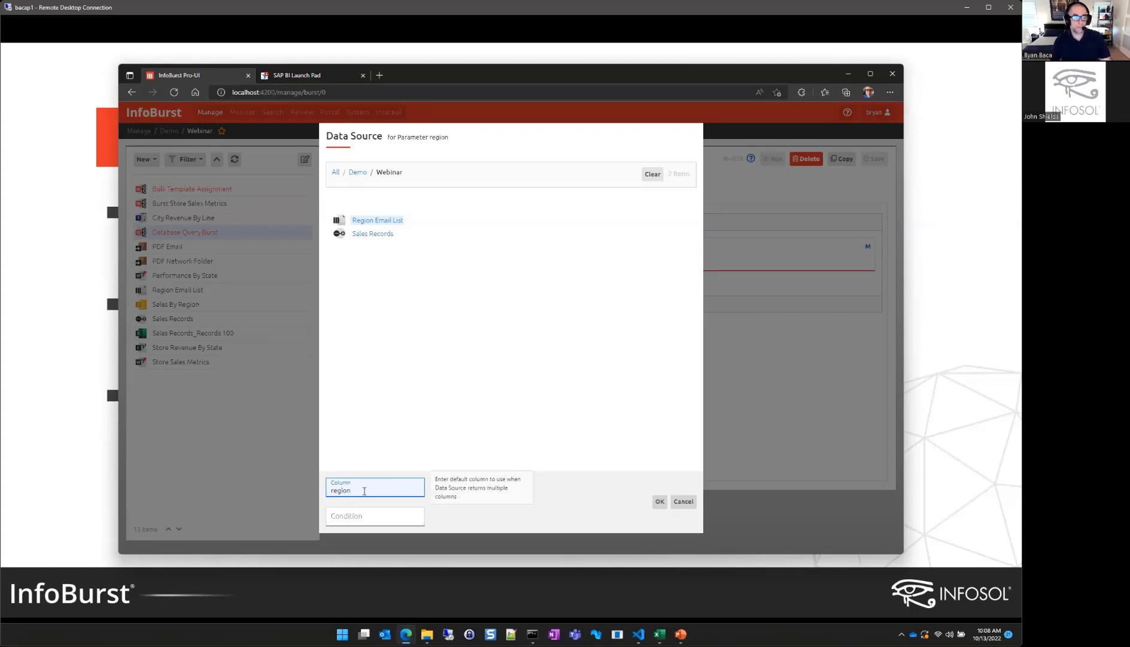
{"action": "left_click_drag", "start_coordinate": [365, 490], "coordinate": [331, 491]}
{"action": "key", "text": "BackSpace"}
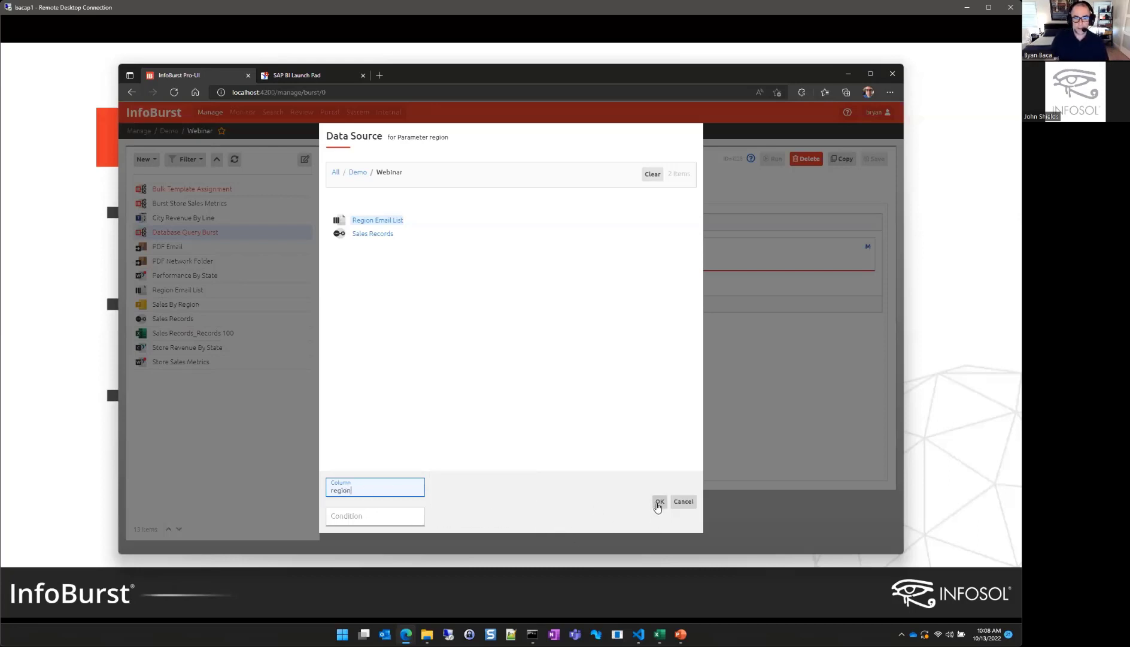
{"action": "left_click", "coordinate": [660, 501]}
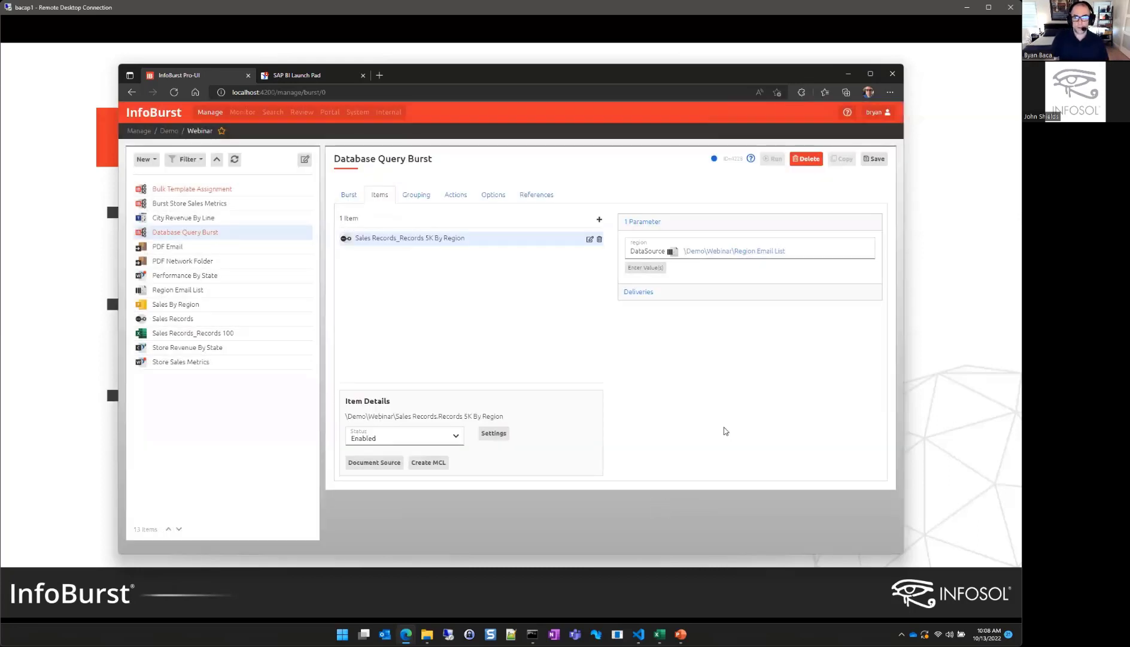
{"action": "left_click", "coordinate": [874, 159]}
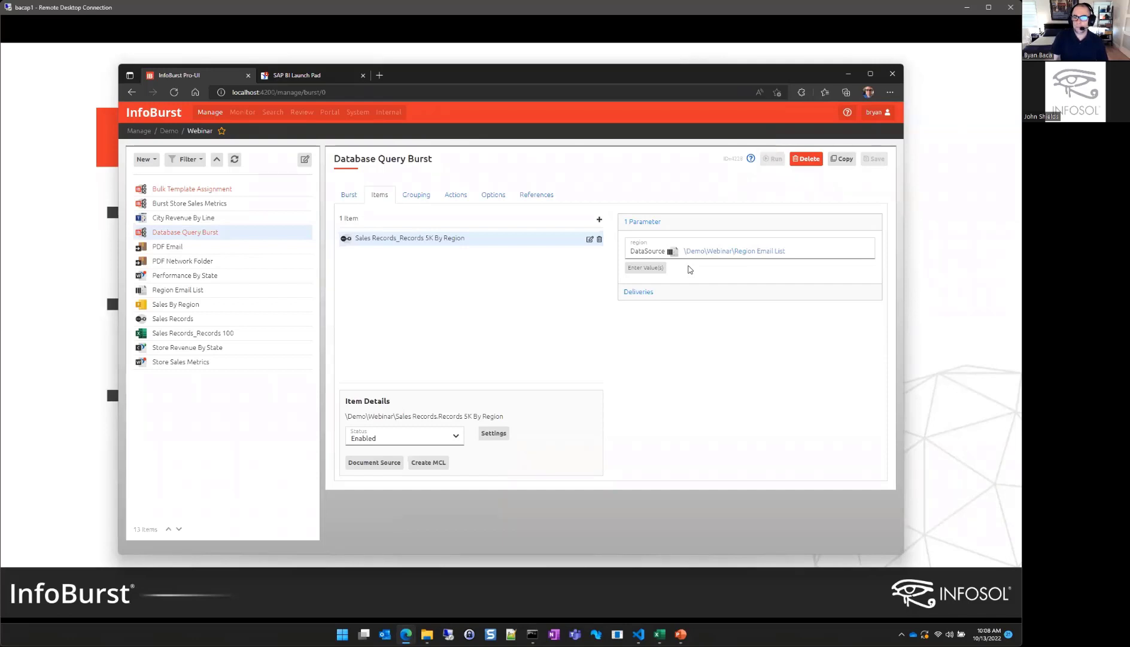
Step: Add a delivery named "Email Excel" to the query item and set its destination to Email
{"action": "left_click", "coordinate": [638, 293]}
{"action": "left_click", "coordinate": [648, 261]}
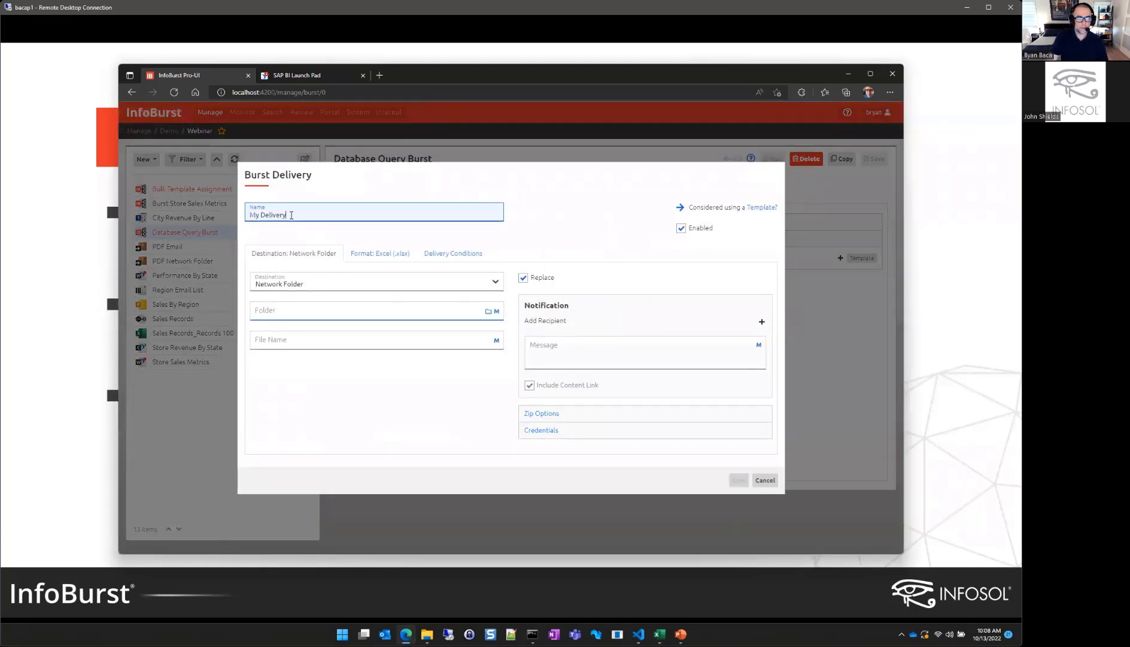
{"action": "left_click_drag", "start_coordinate": [294, 214], "coordinate": [222, 214]}
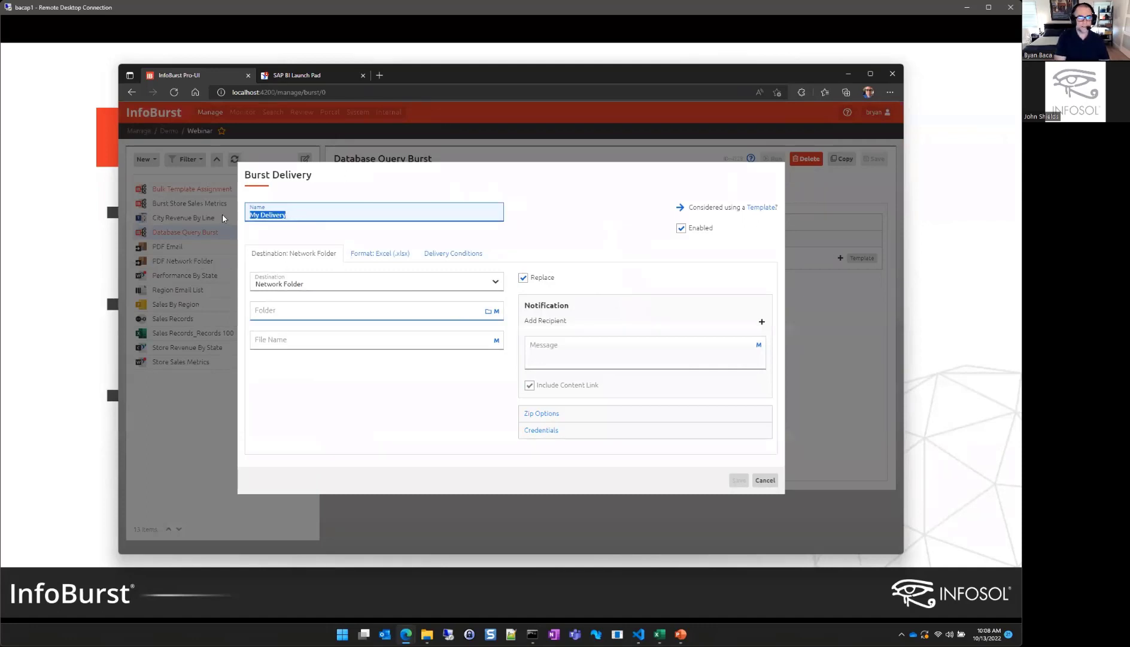
{"action": "type", "text": "Email E"}
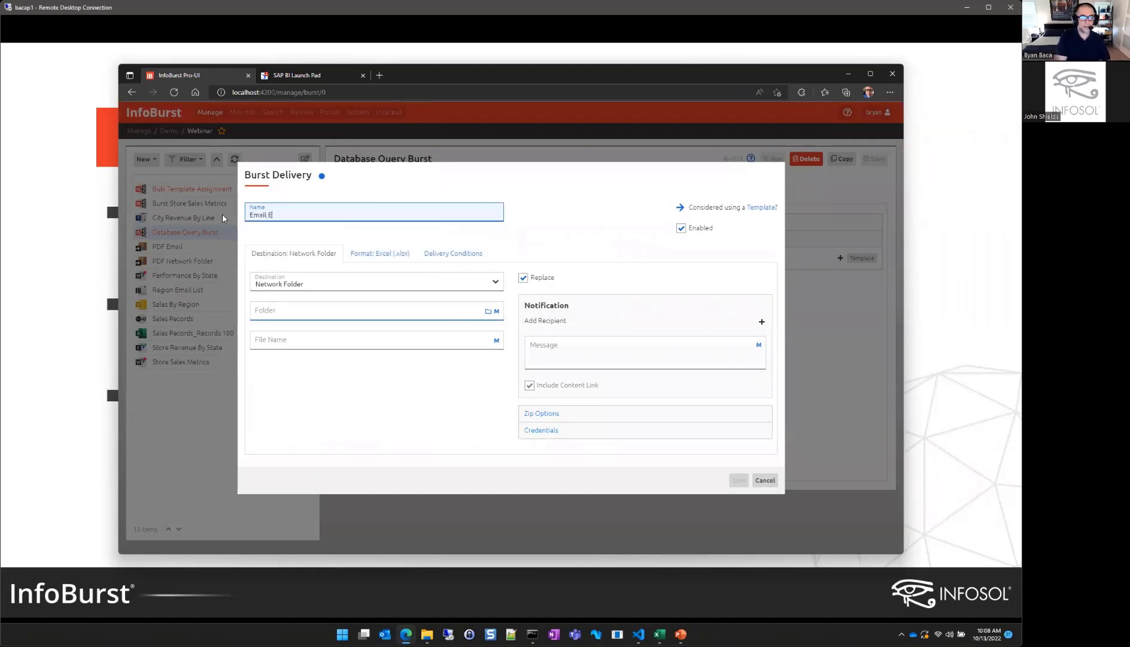
{"action": "type", "text": "xcel"}
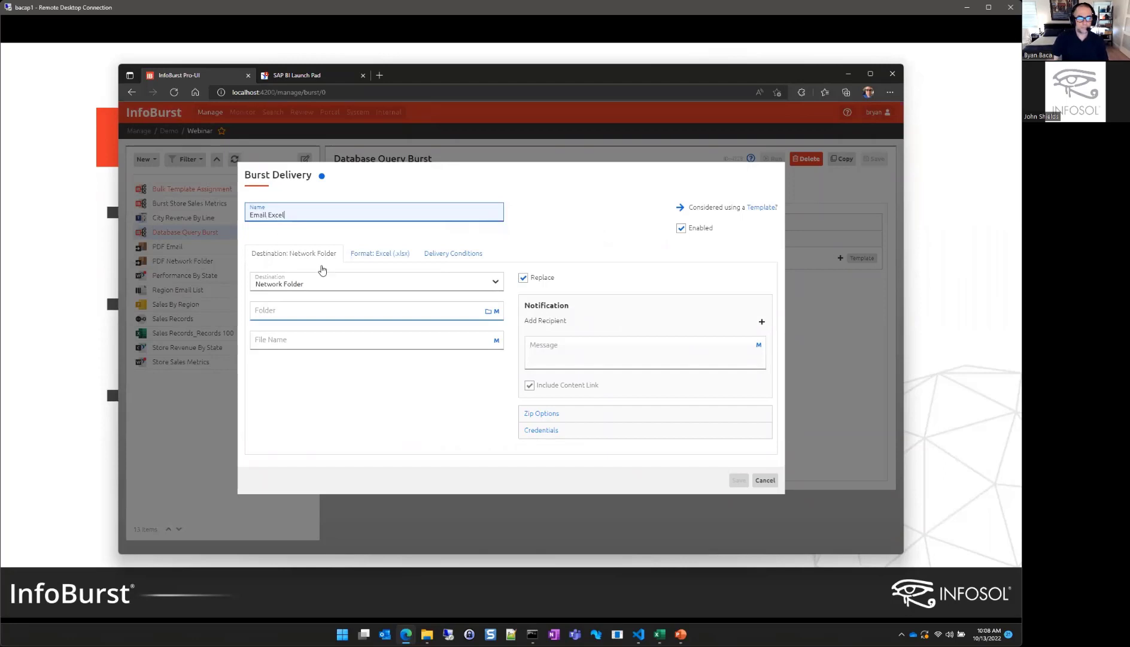
{"action": "left_click", "coordinate": [332, 288]}
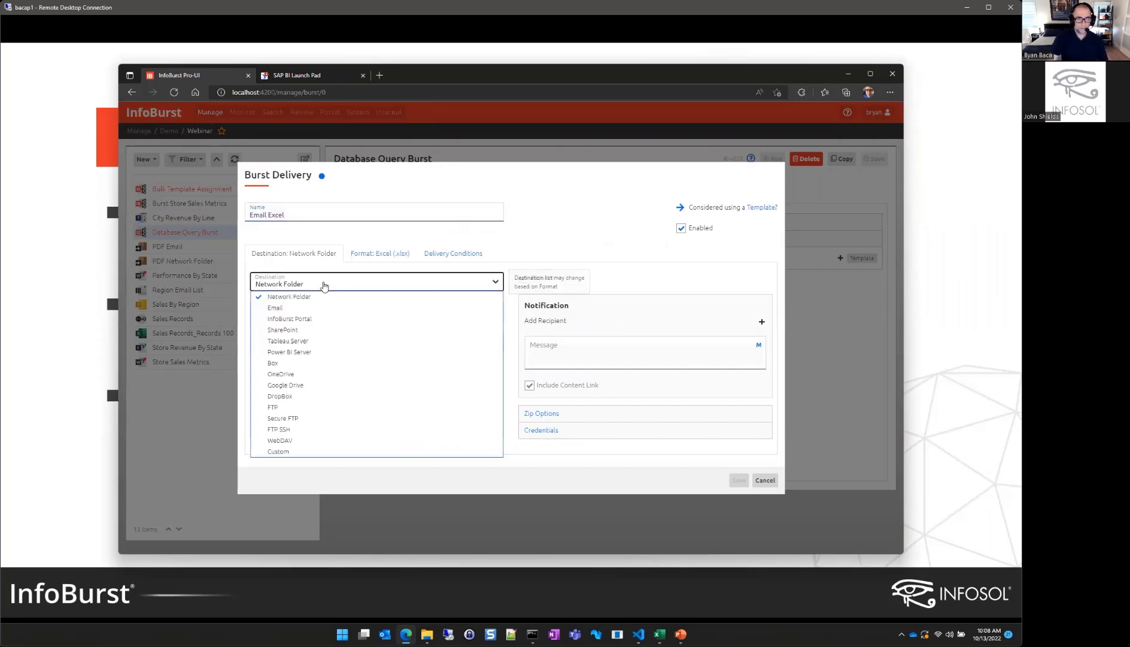
{"action": "left_click", "coordinate": [281, 309]}
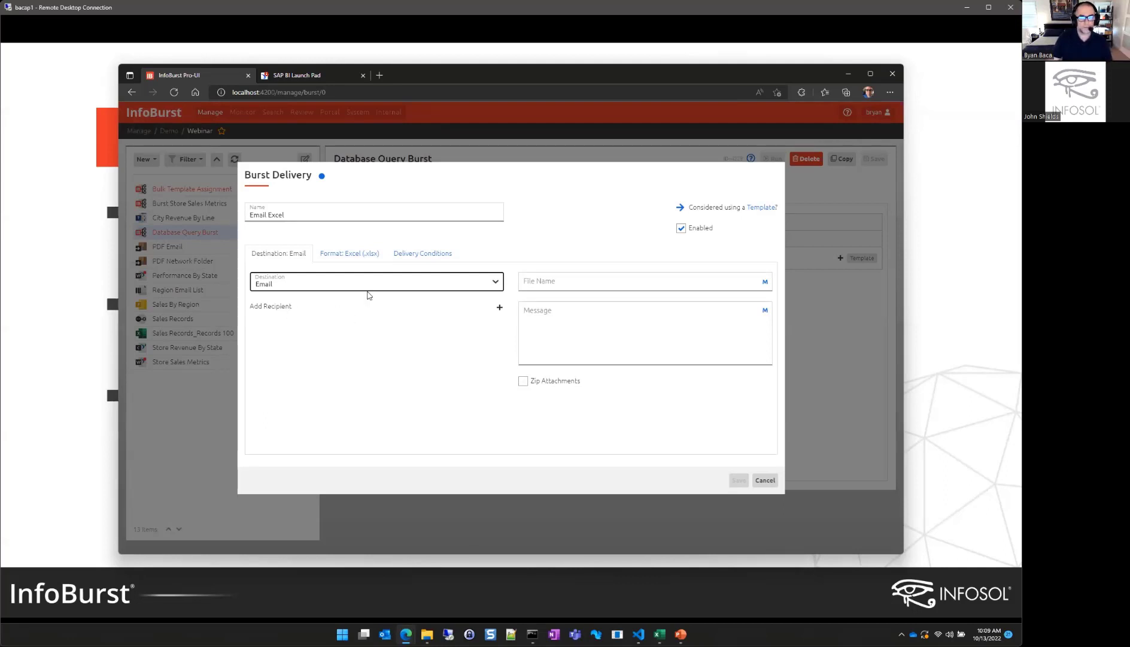
Step: Add an email recipient to the delivery whose address is the [%Email] macro, and save the recipient
{"action": "left_click", "coordinate": [284, 310]}
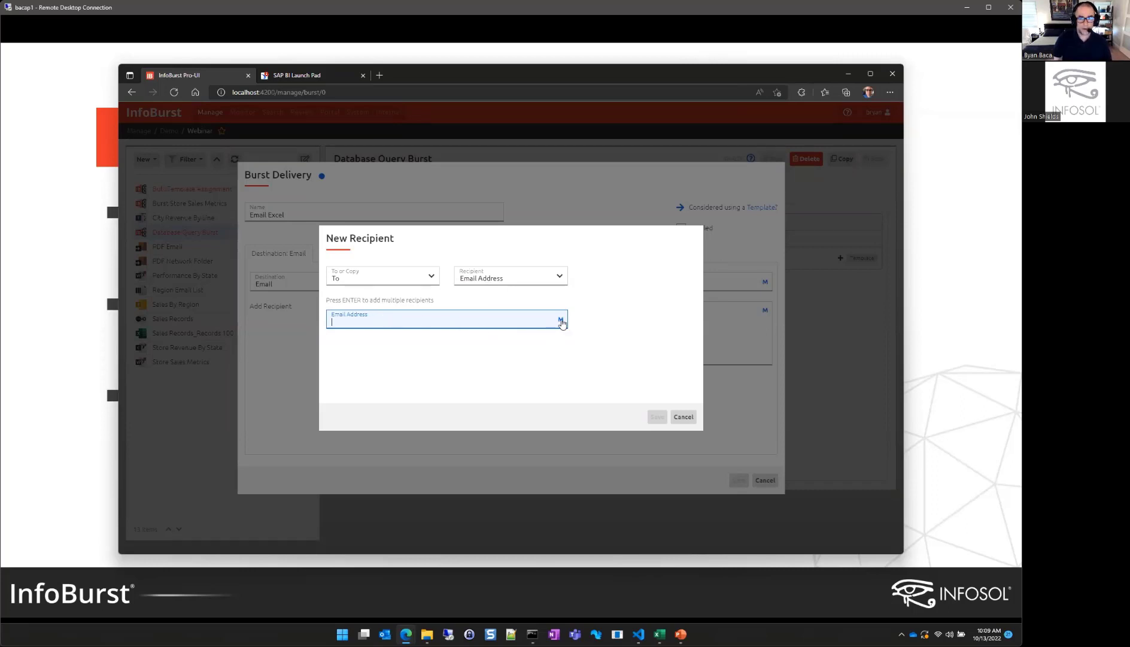
{"action": "left_click", "coordinate": [561, 321]}
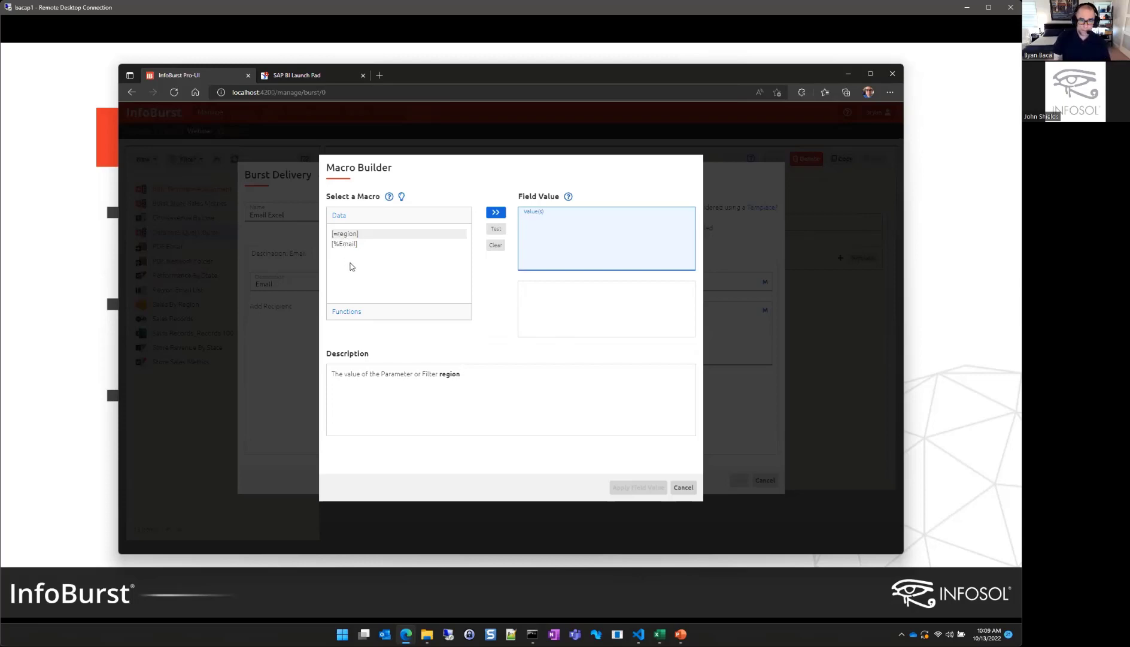
{"action": "left_click", "coordinate": [351, 285]}
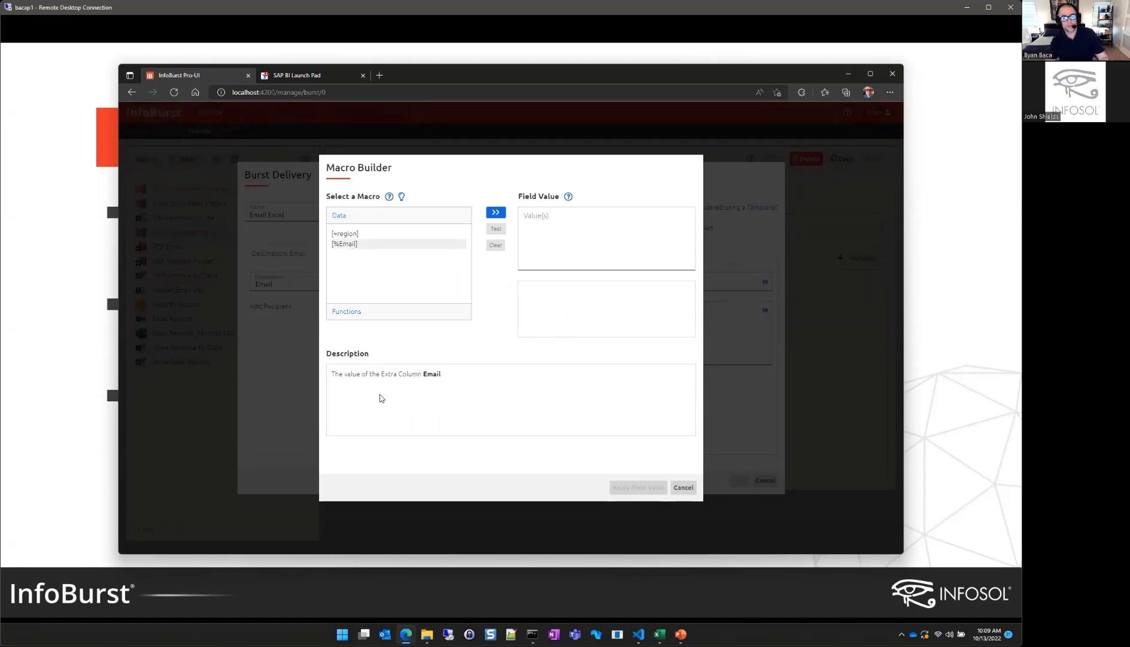
{"action": "left_click", "coordinate": [348, 245]}
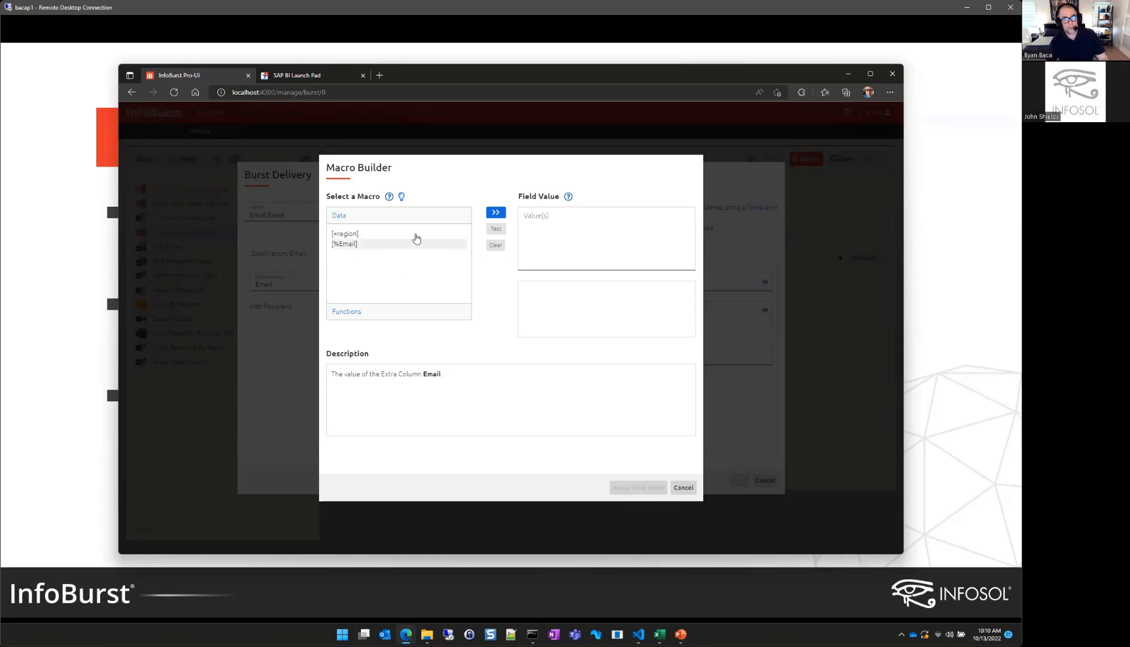
{"action": "left_click", "coordinate": [494, 213]}
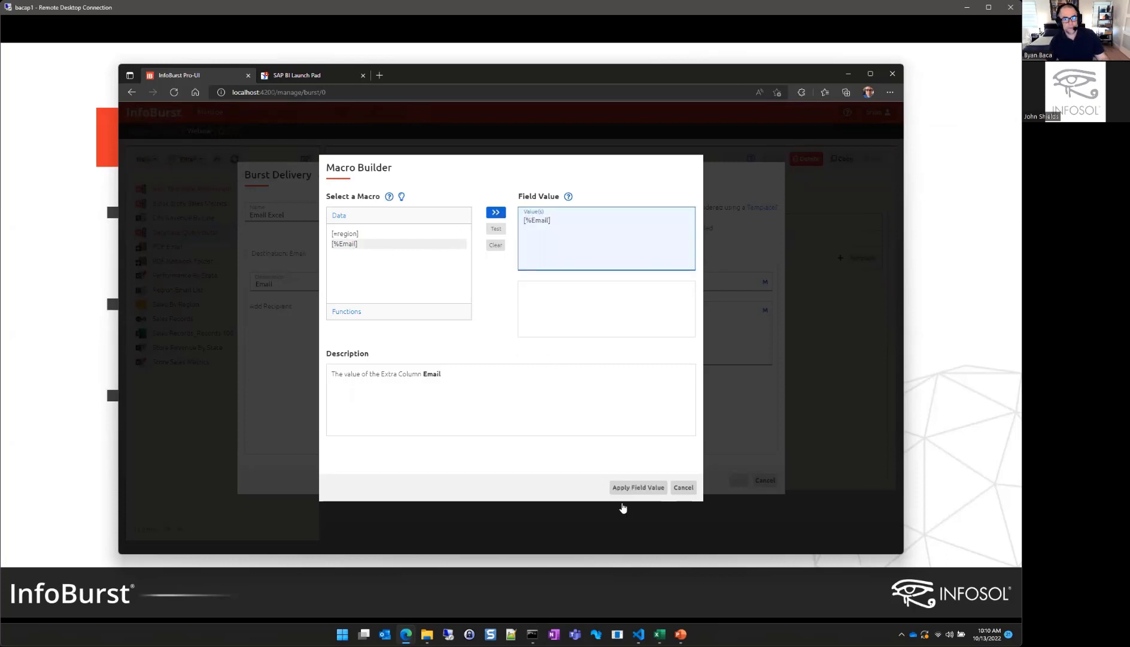
{"action": "left_click", "coordinate": [637, 488]}
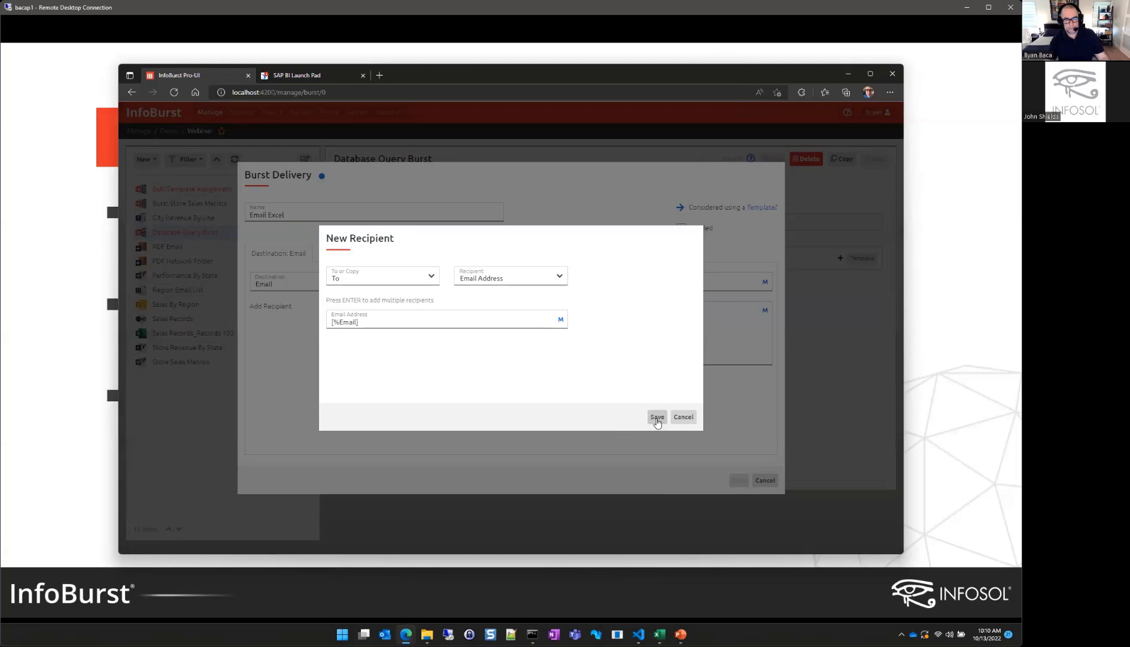
{"action": "left_click", "coordinate": [656, 419]}
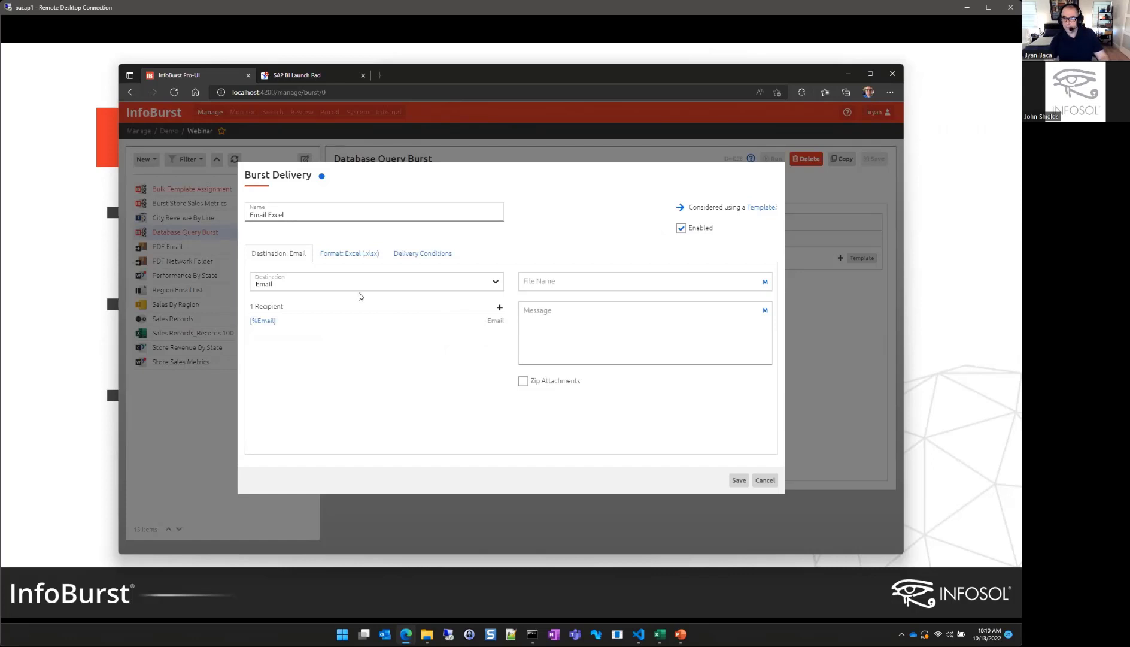
Step: Keep the delivery format as Excel (.xlsx) and add an AutoFilter extension applied to all sheets
{"action": "left_click", "coordinate": [347, 254]}
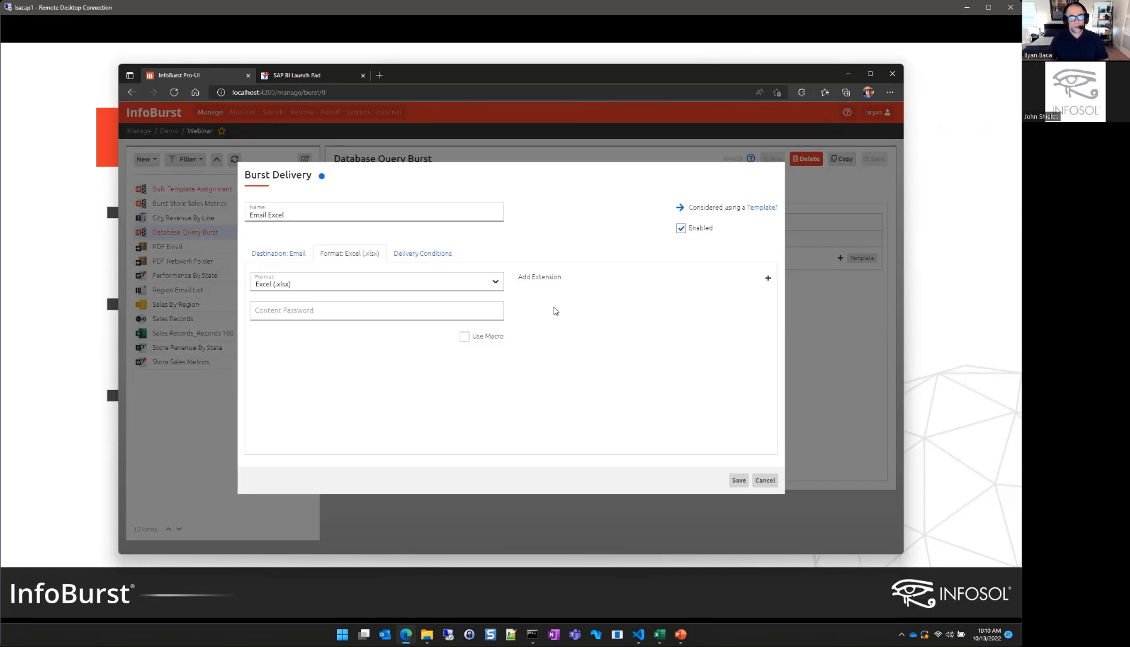
{"action": "left_click", "coordinate": [480, 284]}
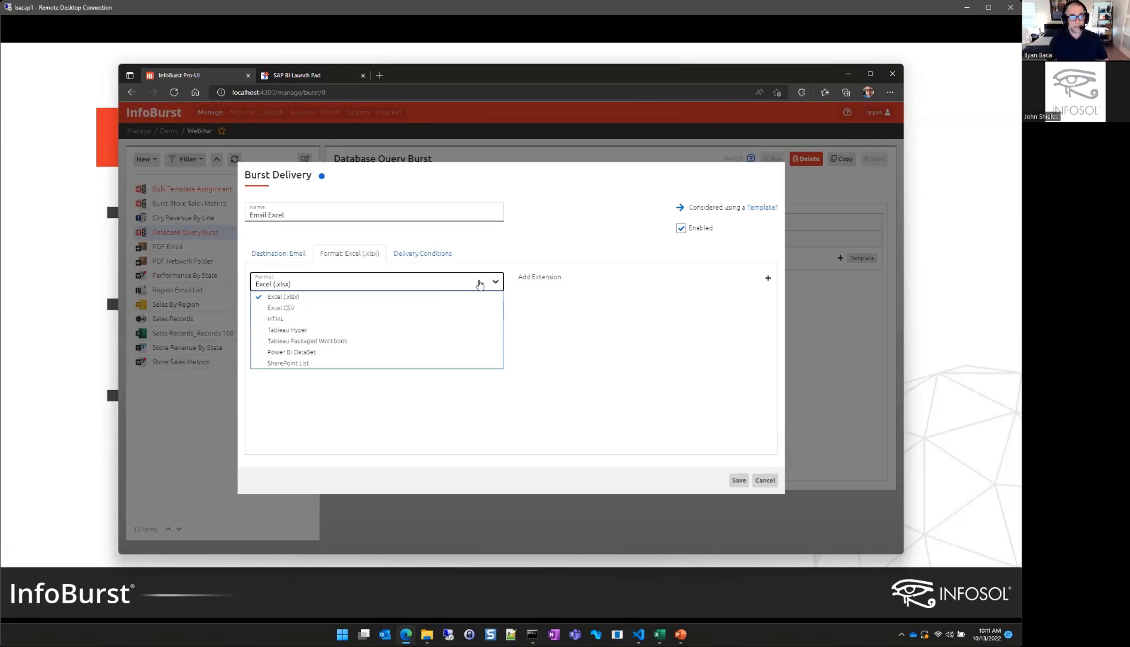
{"action": "left_click", "coordinate": [545, 309]}
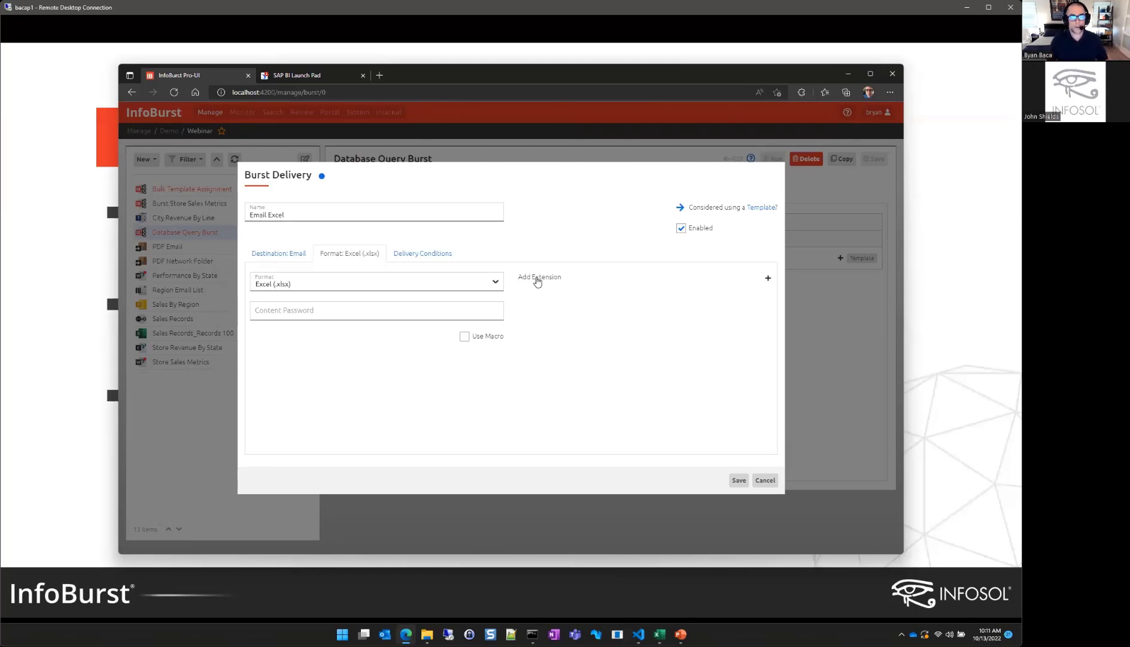
{"action": "left_click", "coordinate": [548, 280]}
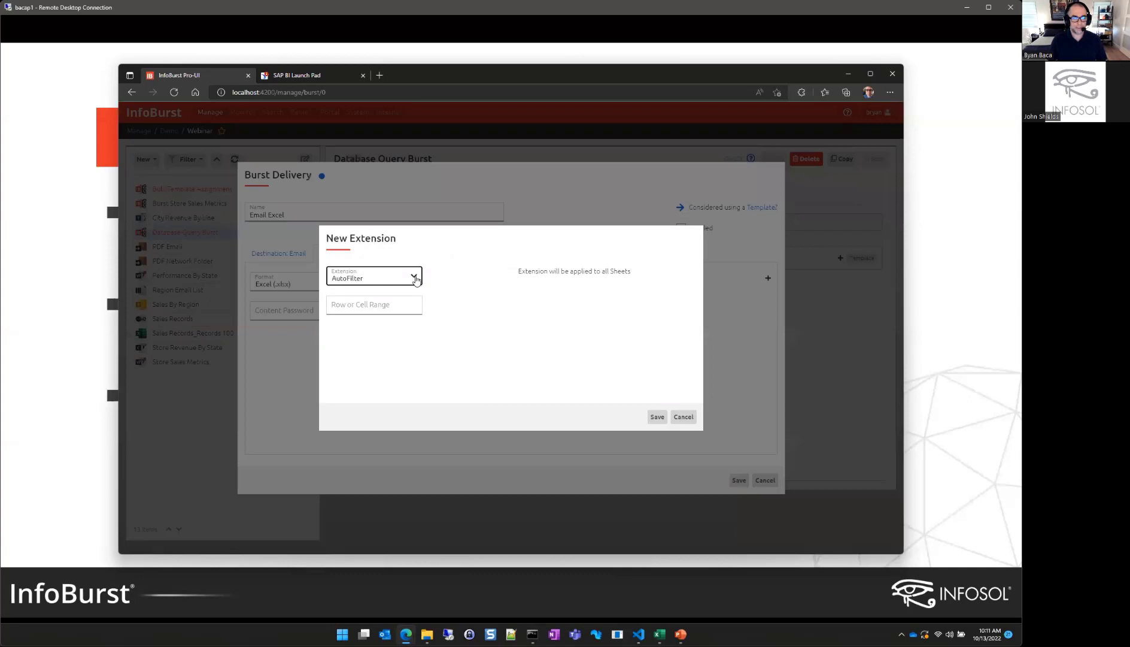
{"action": "left_click", "coordinate": [414, 277]}
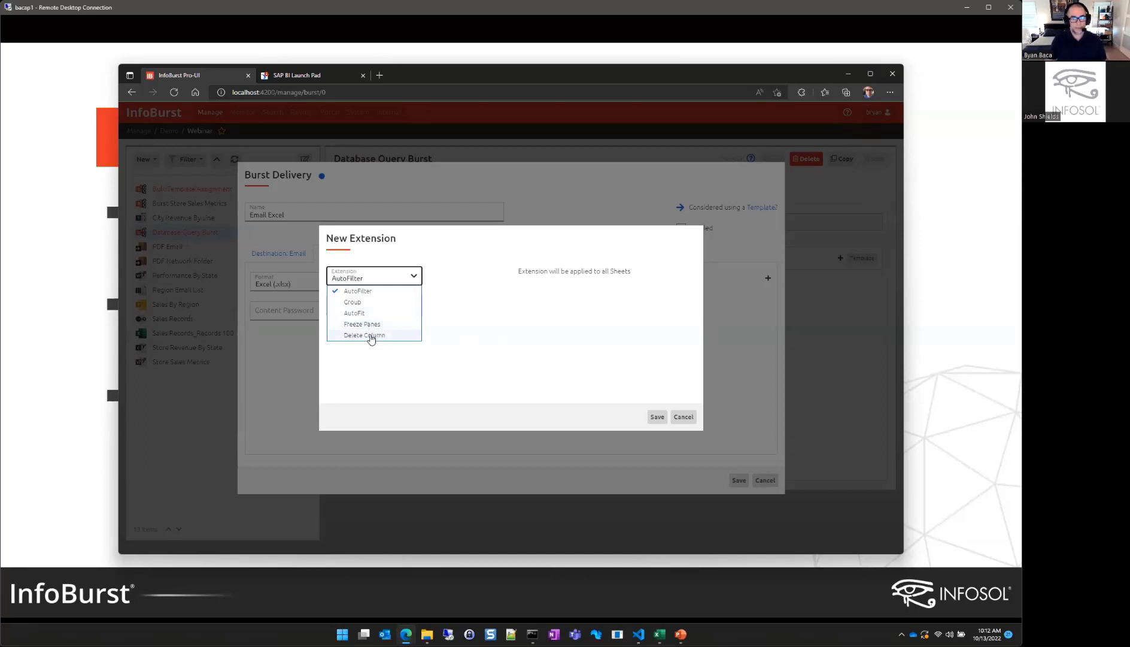
{"action": "left_click", "coordinate": [478, 339]}
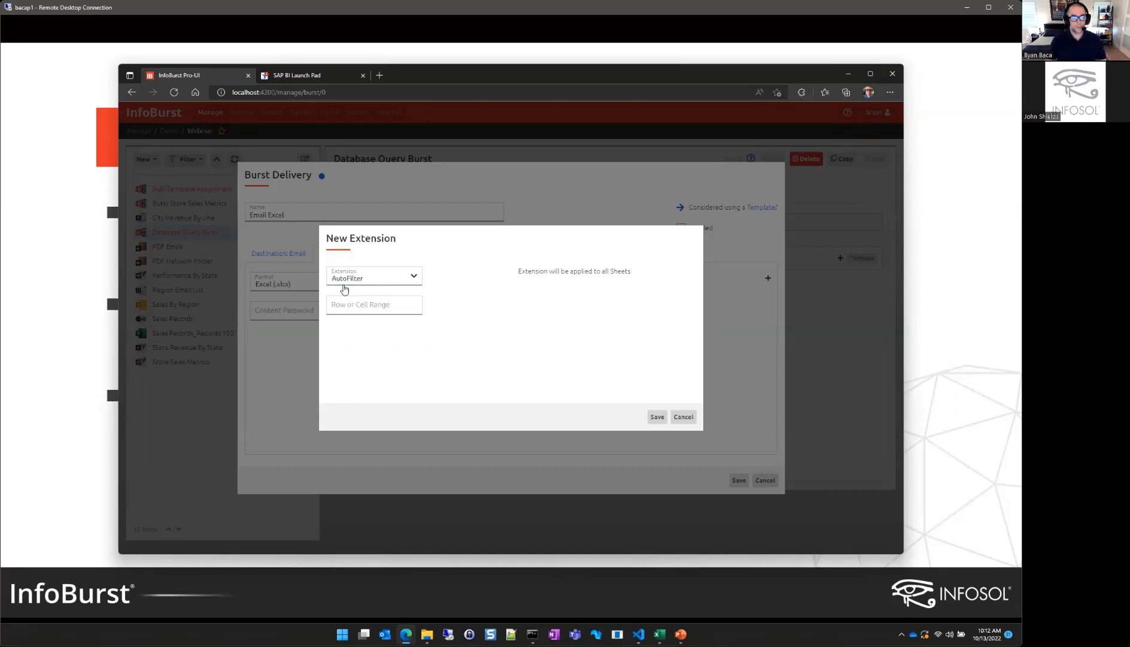
{"action": "left_click", "coordinate": [657, 419]}
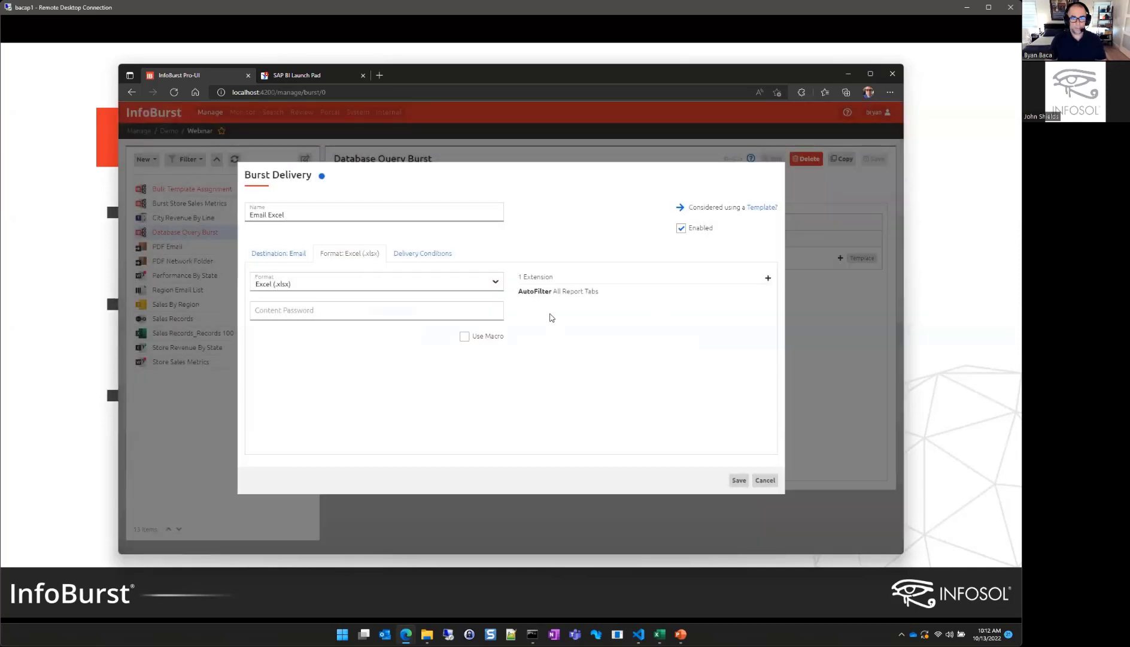
Step: Add an AutoFit extension applied to all sheets to the delivery's Excel format
{"action": "left_click", "coordinate": [554, 285]}
{"action": "left_click", "coordinate": [389, 278]}
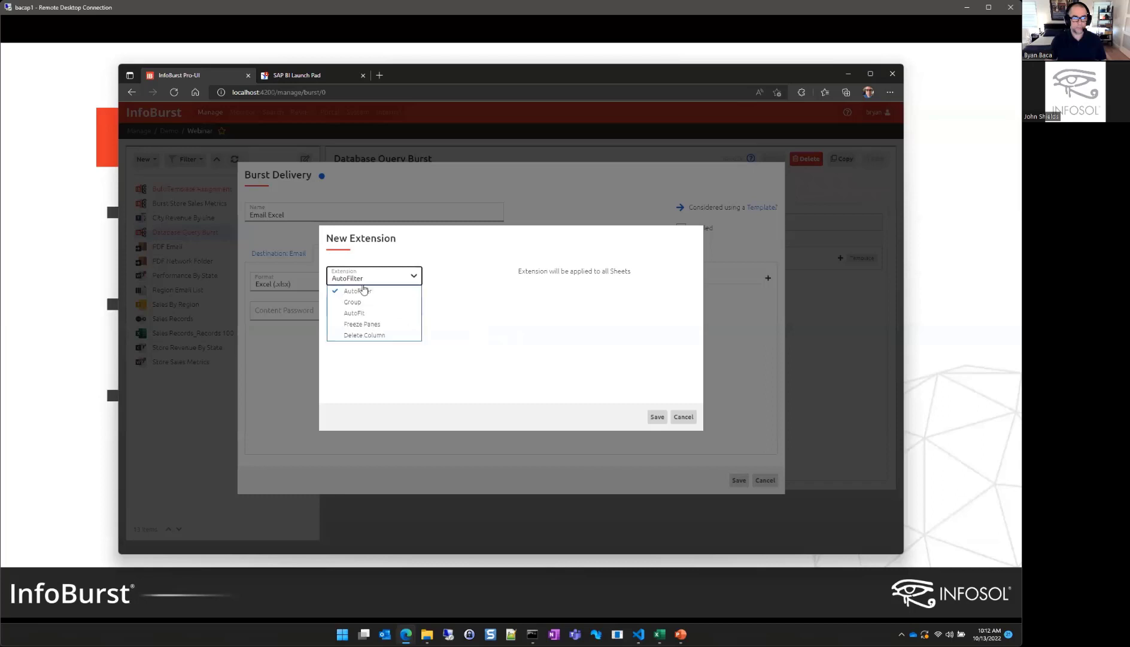
{"action": "left_click", "coordinate": [364, 314]}
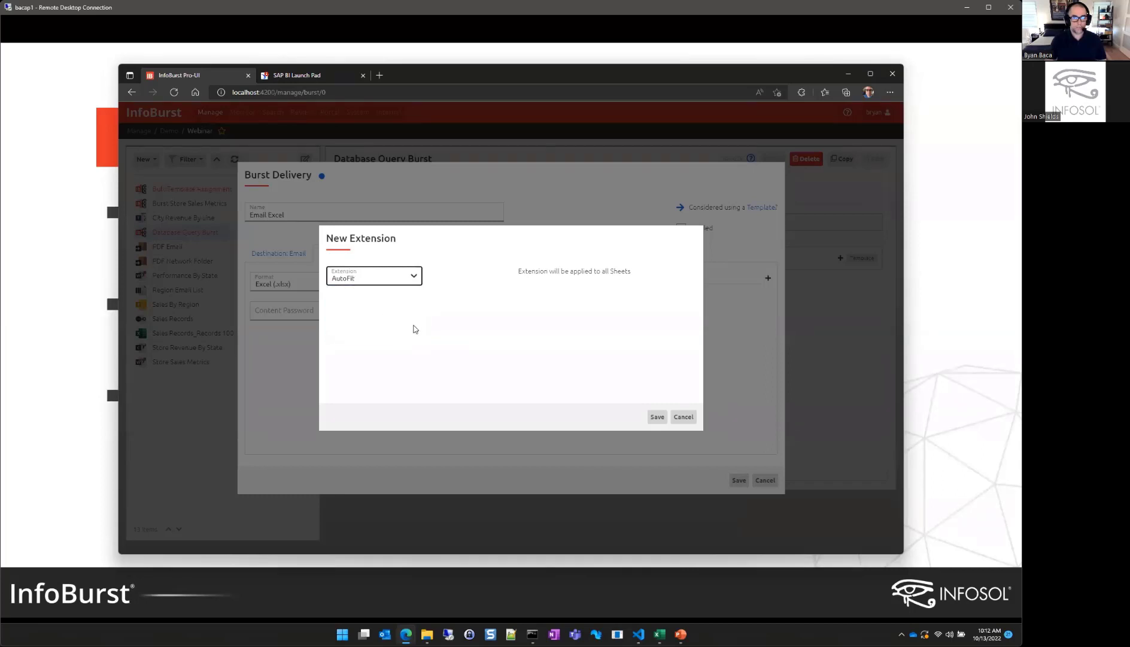
{"action": "left_click", "coordinate": [658, 417]}
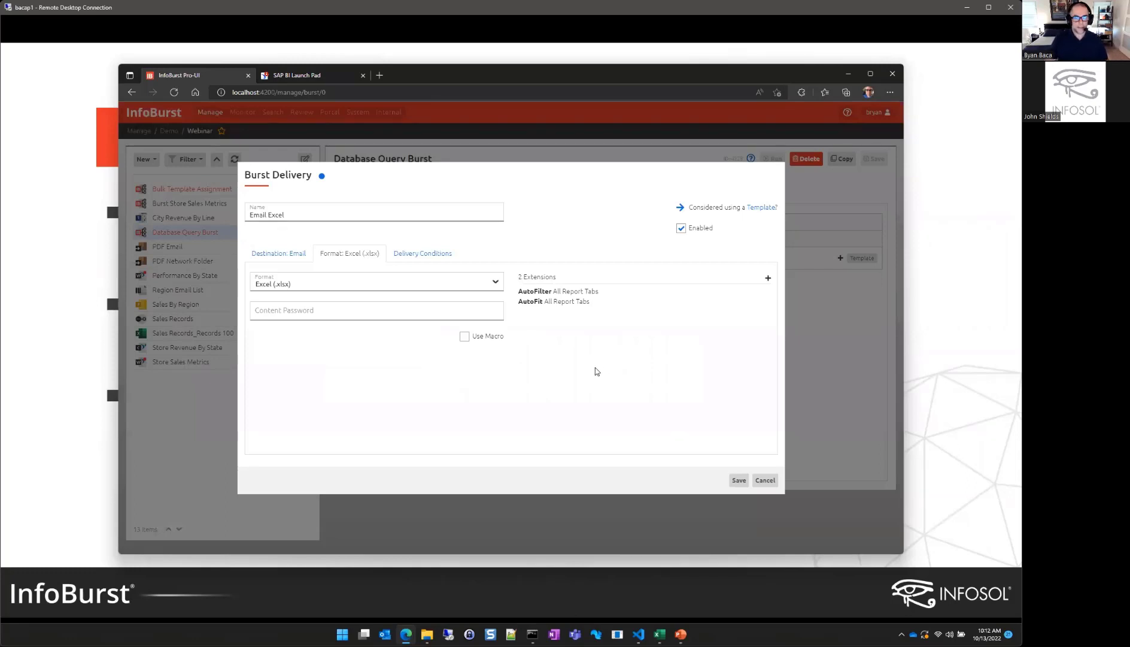
Step: Save the Email Excel delivery and run the Database Query Burst
{"action": "left_click", "coordinate": [739, 481]}
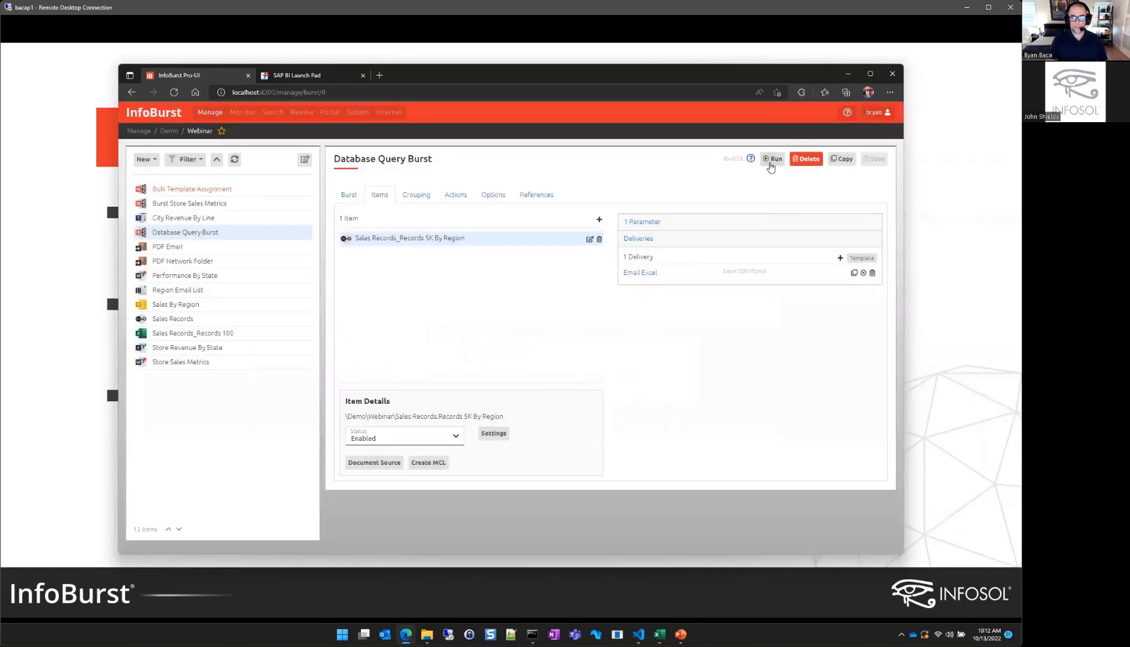
{"action": "left_click", "coordinate": [772, 159]}
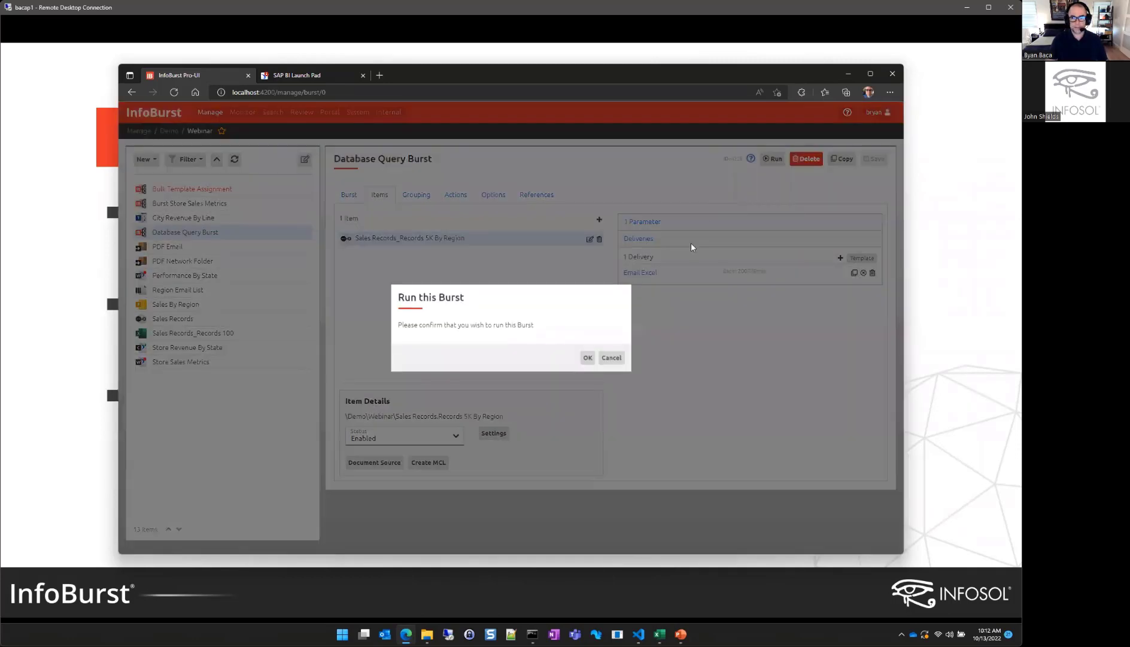
{"action": "left_click", "coordinate": [588, 359]}
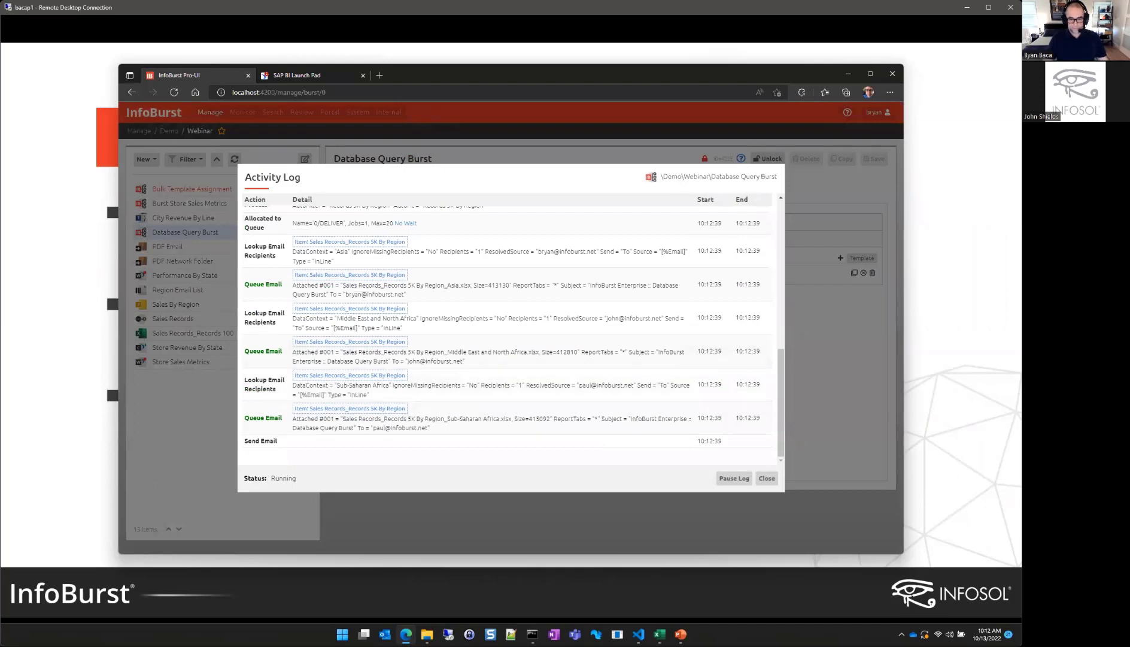
Step: Switch to Thunderbird and fetch new messages for the mail accounts
{"action": "key", "text": "super"}
{"action": "type", "text": "thun"}
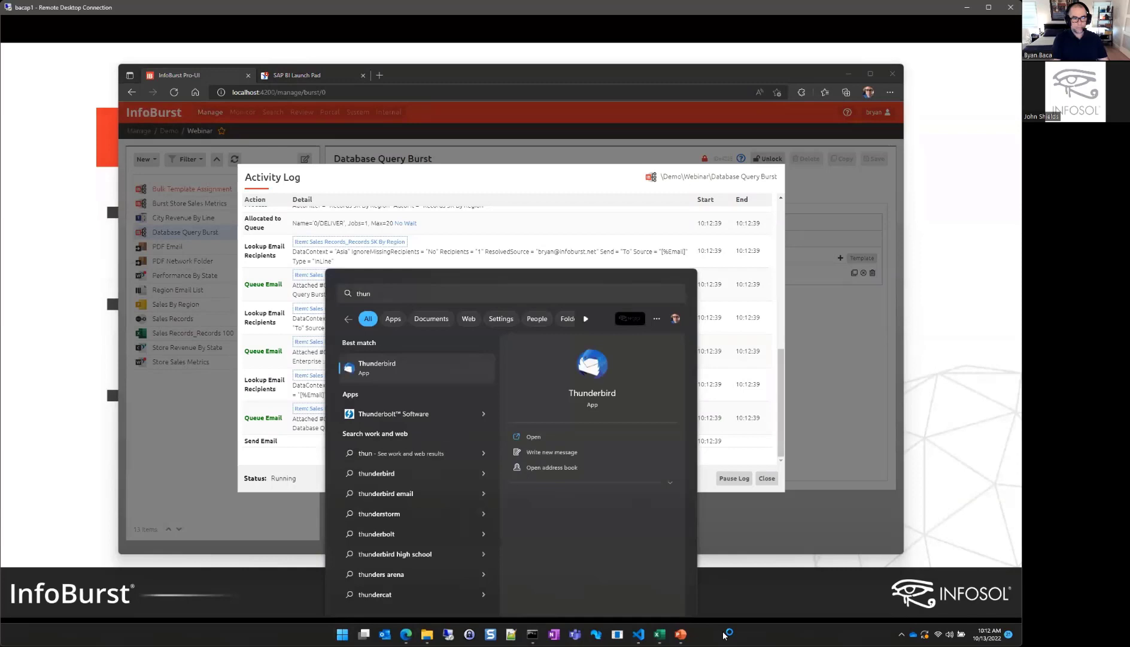
{"action": "key", "text": "Escape"}
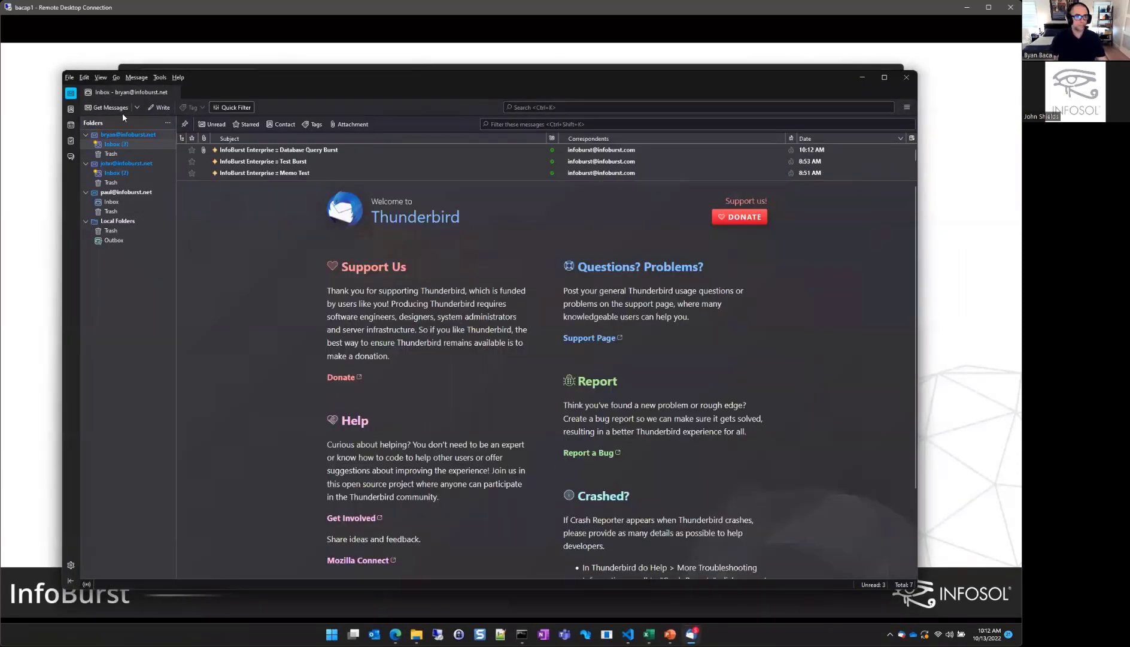
{"action": "left_click", "coordinate": [136, 108]}
{"action": "left_click", "coordinate": [127, 121]}
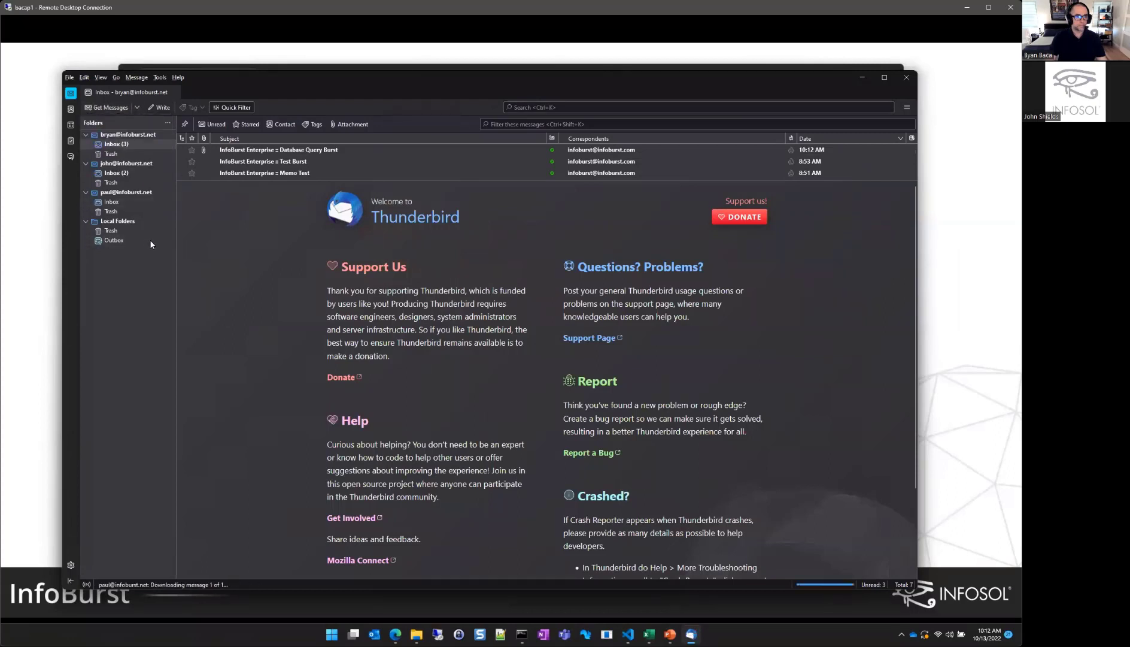
Step: Open the Asia workbook attached to the Database Query Burst email and compare its formatting with the Sales Records_Records 100 workbook
{"action": "left_click", "coordinate": [286, 153]}
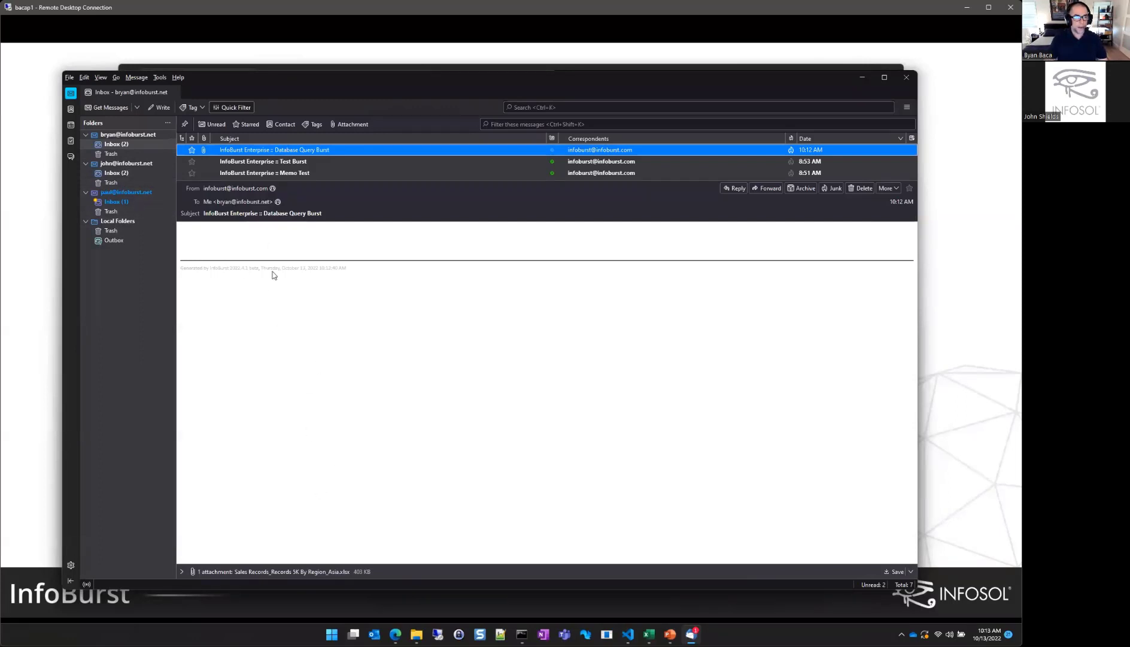
{"action": "double_click", "coordinate": [295, 572]}
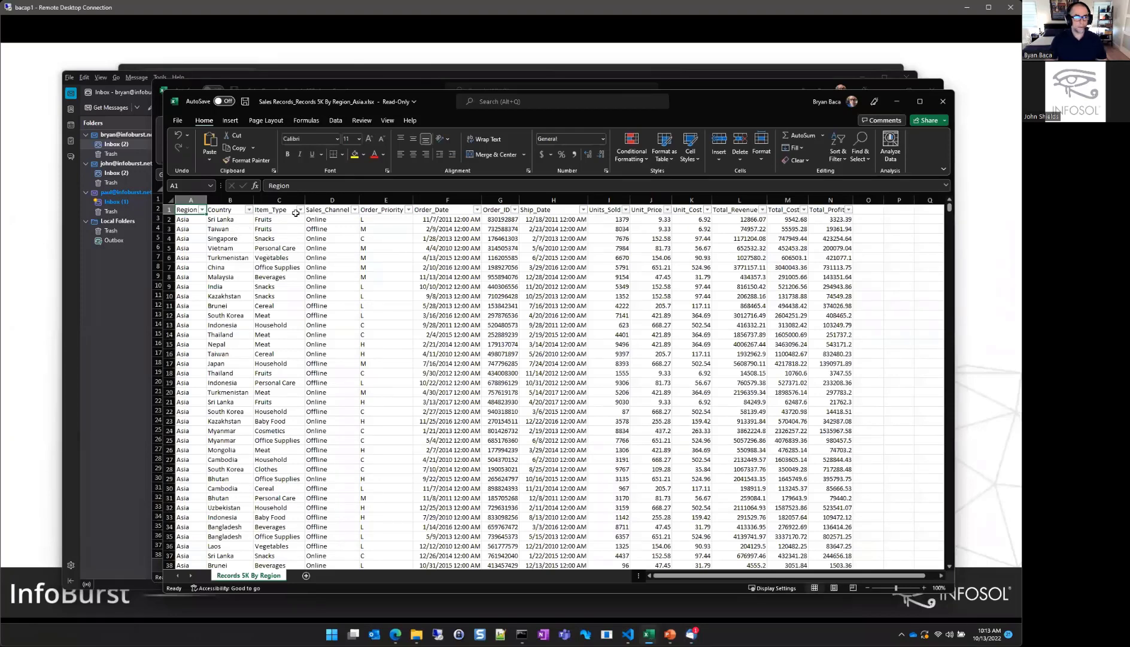
{"action": "left_click", "coordinate": [689, 90]}
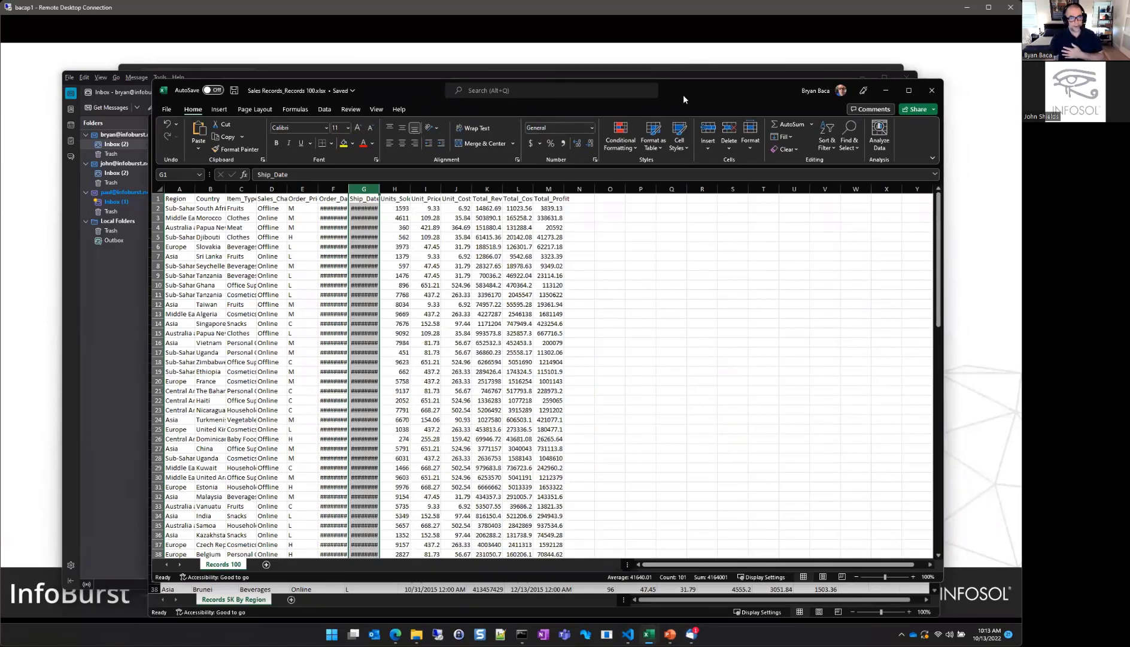
{"action": "left_click_drag", "start_coordinate": [684, 95], "coordinate": [670, 84]}
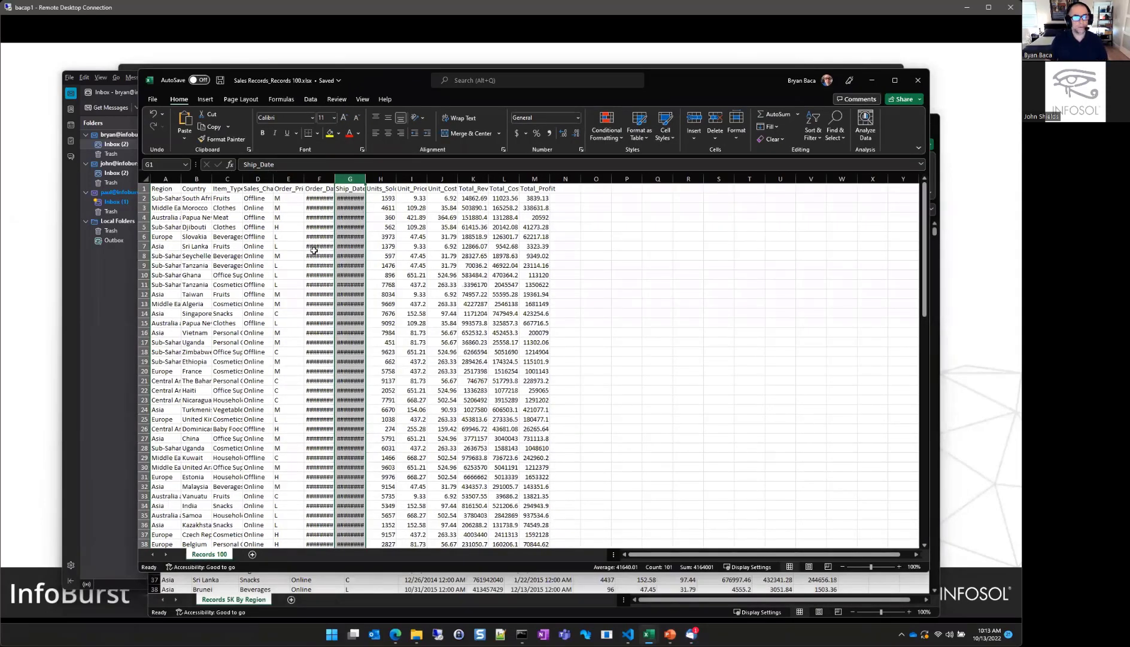
{"action": "left_click_drag", "start_coordinate": [694, 79], "coordinate": [653, 81]}
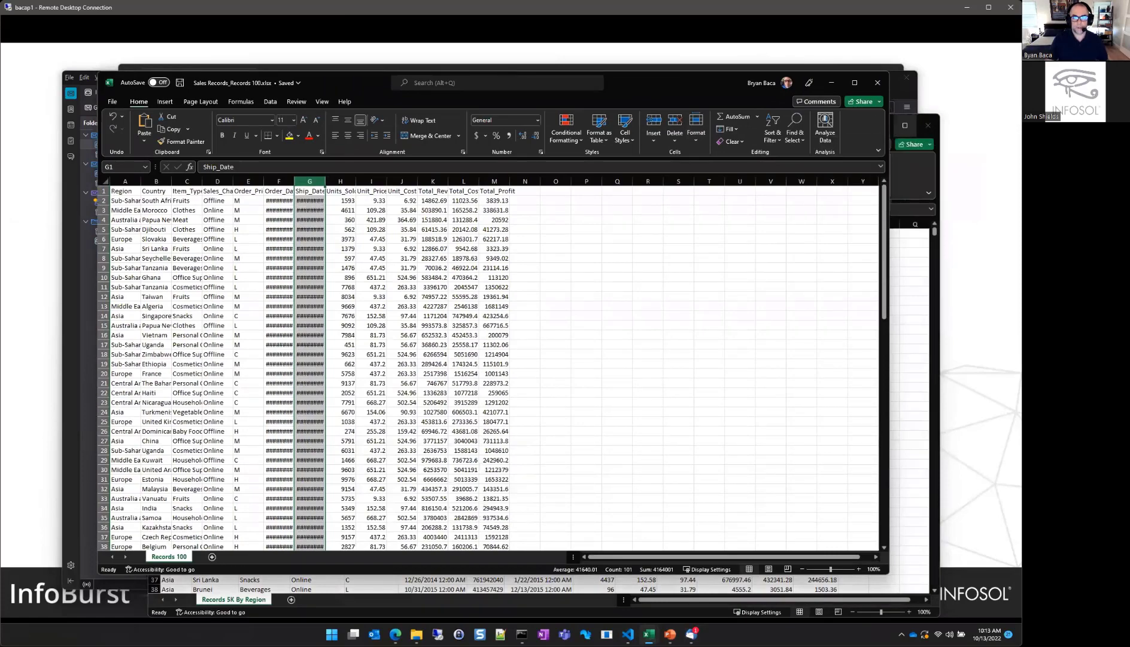
{"action": "left_click", "coordinate": [939, 335]}
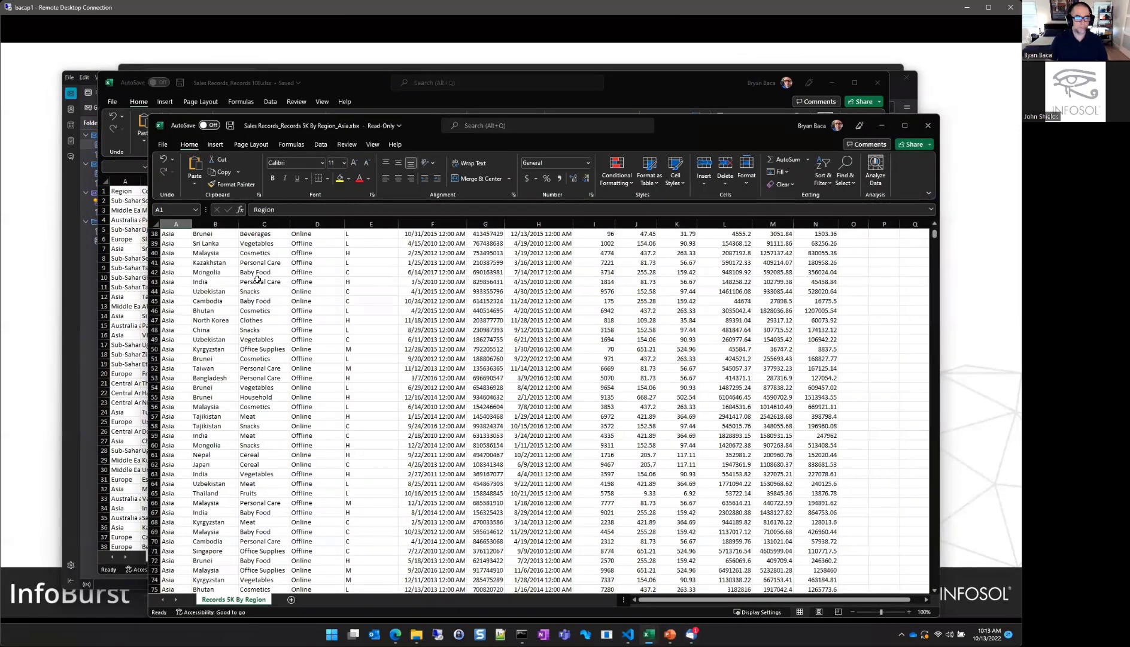
Step: Examine the Country column's filter values in the Asia workbook, and close the workbook
{"action": "left_click", "coordinate": [234, 233]}
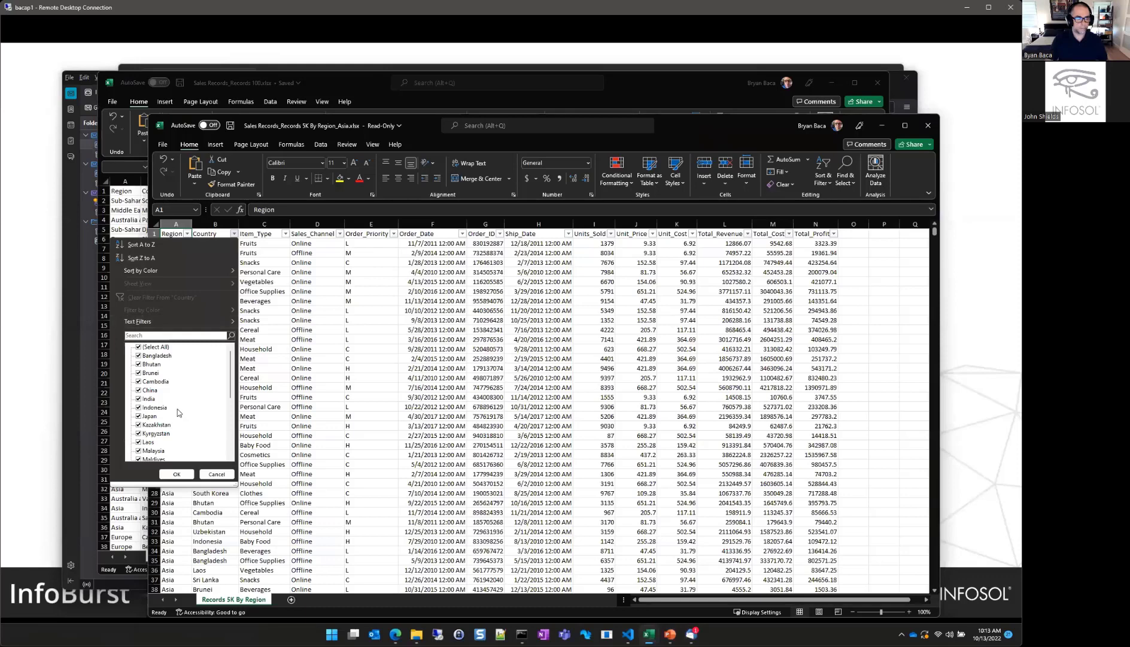
{"action": "left_click", "coordinate": [177, 474]}
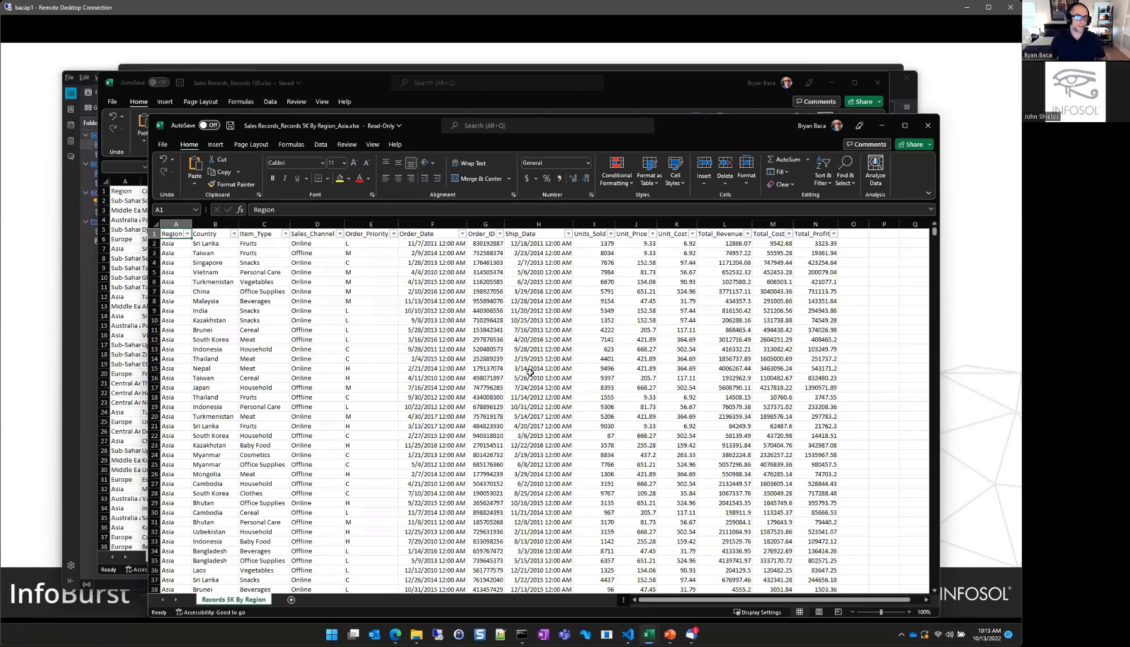
{"action": "left_click", "coordinate": [926, 127]}
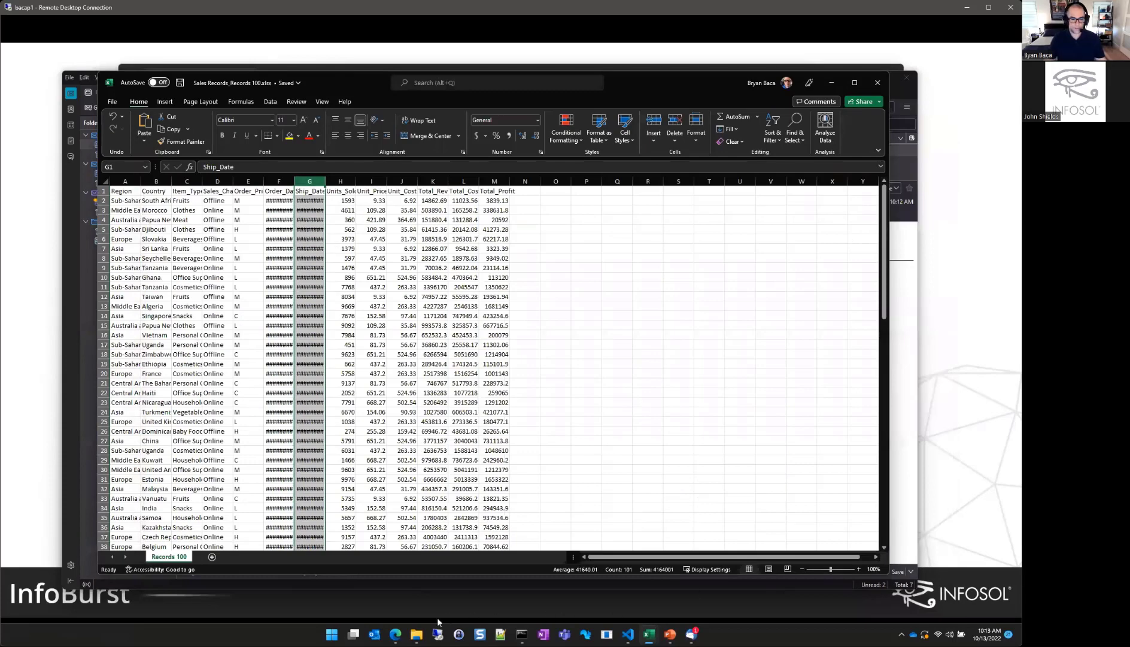
Step: Switch back to InfoBurst, close the burst's activity log and open the Portal
{"action": "mouse_move", "coordinate": [395, 634]}
{"action": "left_click", "coordinate": [447, 591]}
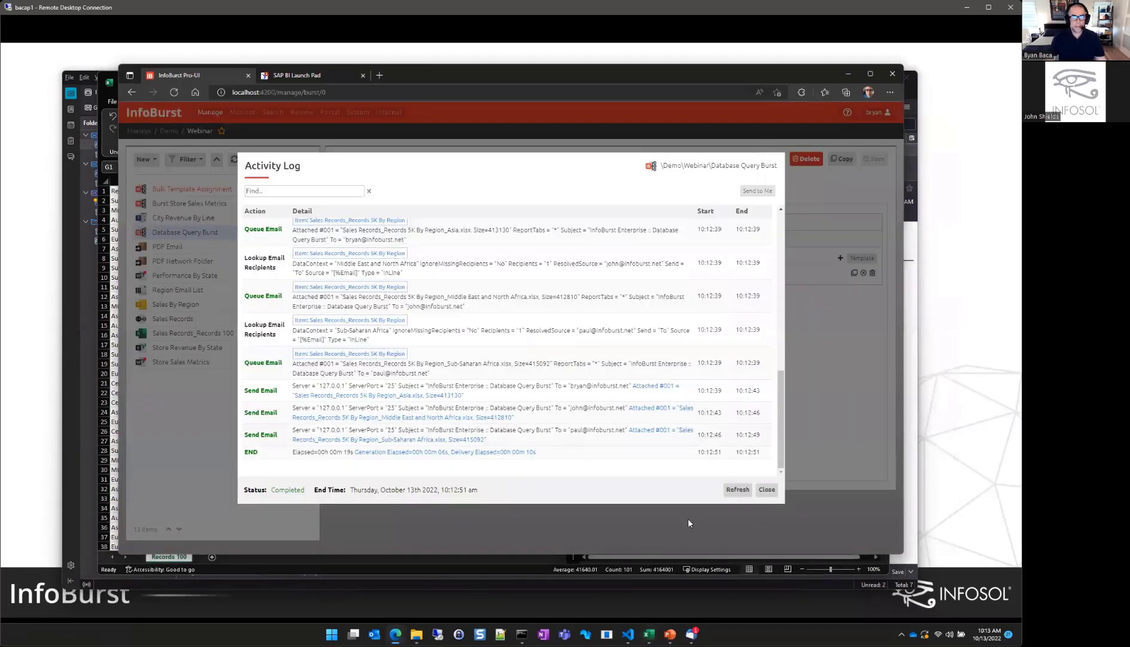
{"action": "left_click", "coordinate": [766, 489]}
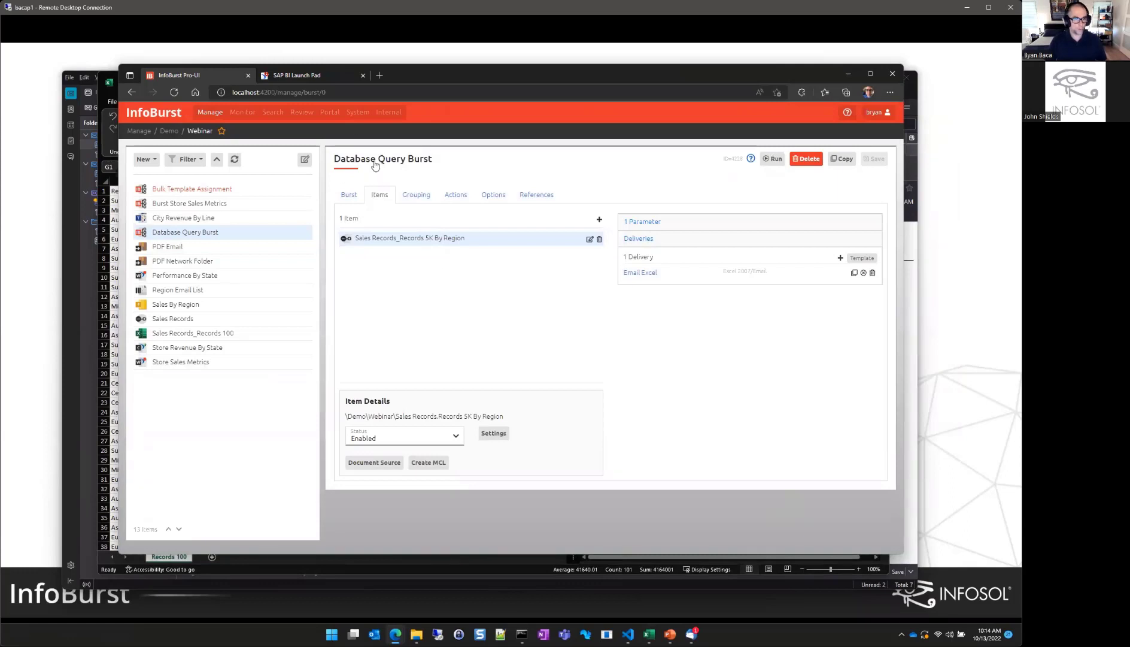
{"action": "left_click", "coordinate": [328, 115]}
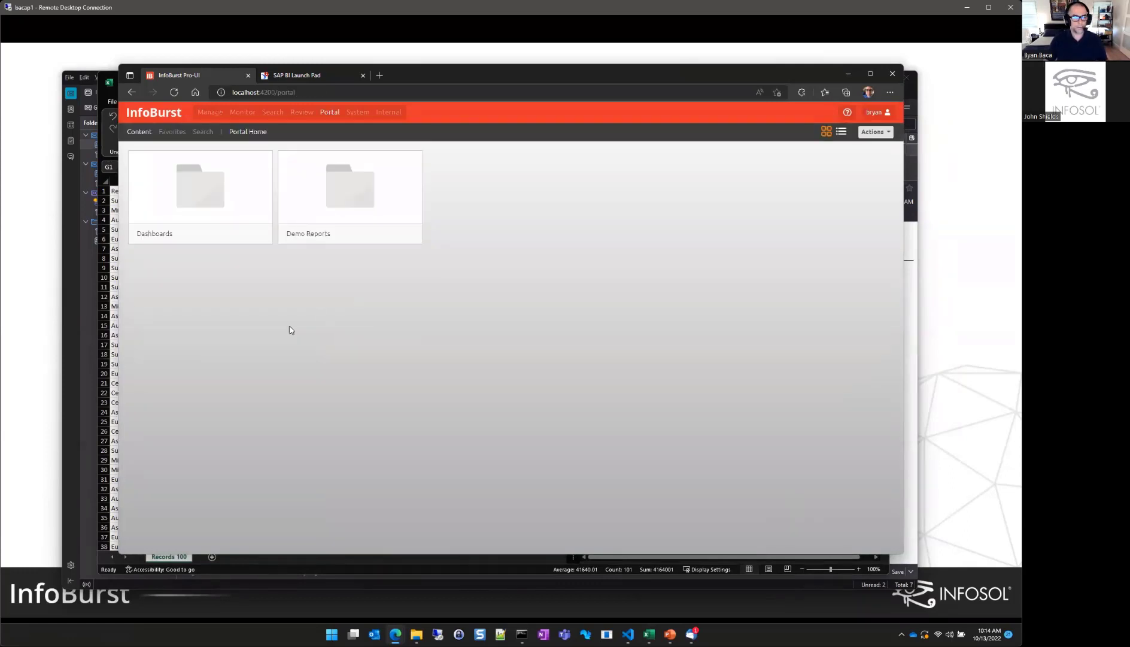
Step: Open the Sales Records 1.5M_Sales Records 100 report in Demo Reports and compare its 04/21/22 10:28 version with the 10:26 one
{"action": "left_click", "coordinate": [351, 199]}
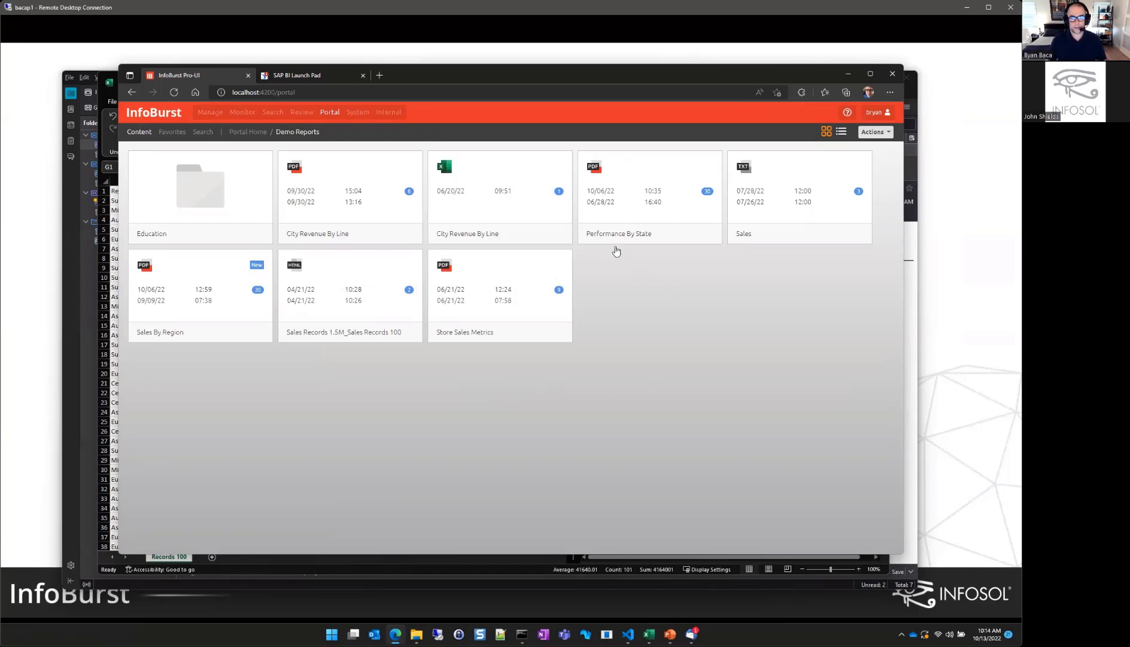
{"action": "left_click", "coordinate": [314, 305]}
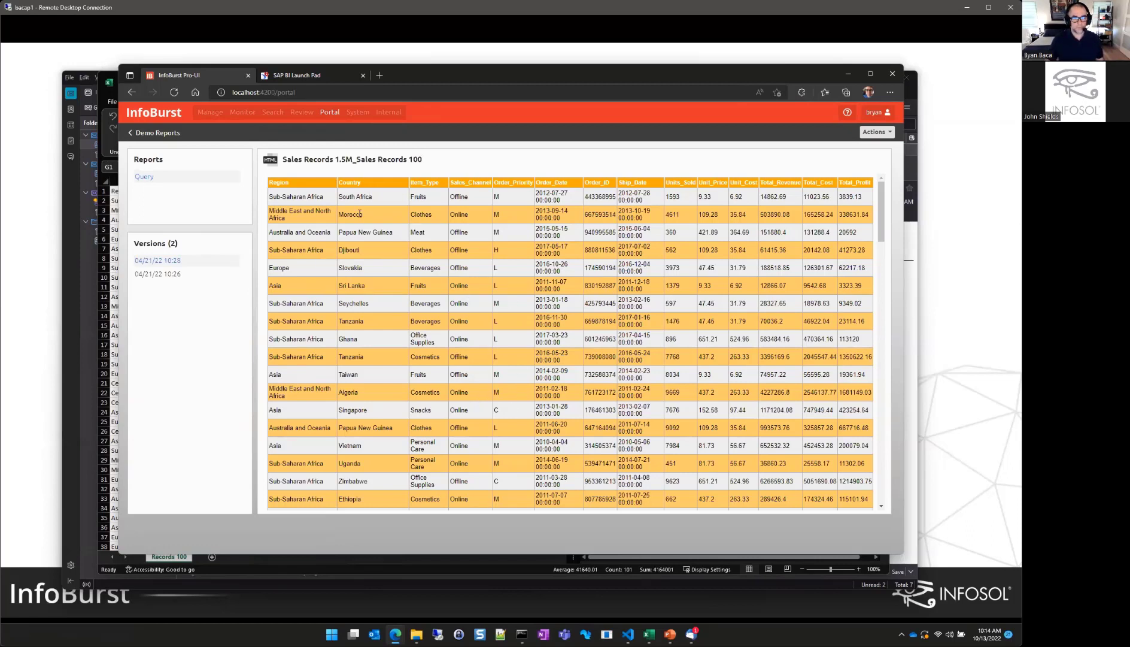
{"action": "left_click", "coordinate": [171, 274]}
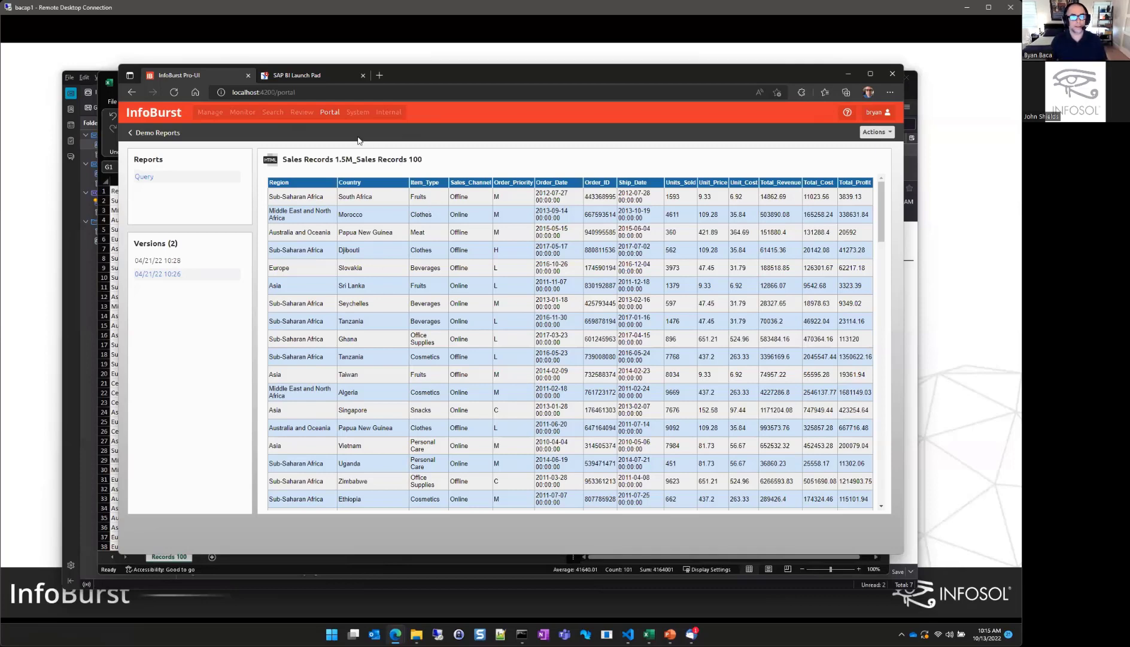
Step: Return to the Manage area, switch to the PowerPoint slide show and advance to the "#2 - Excel Bursting" slide
{"action": "left_click", "coordinate": [210, 112]}
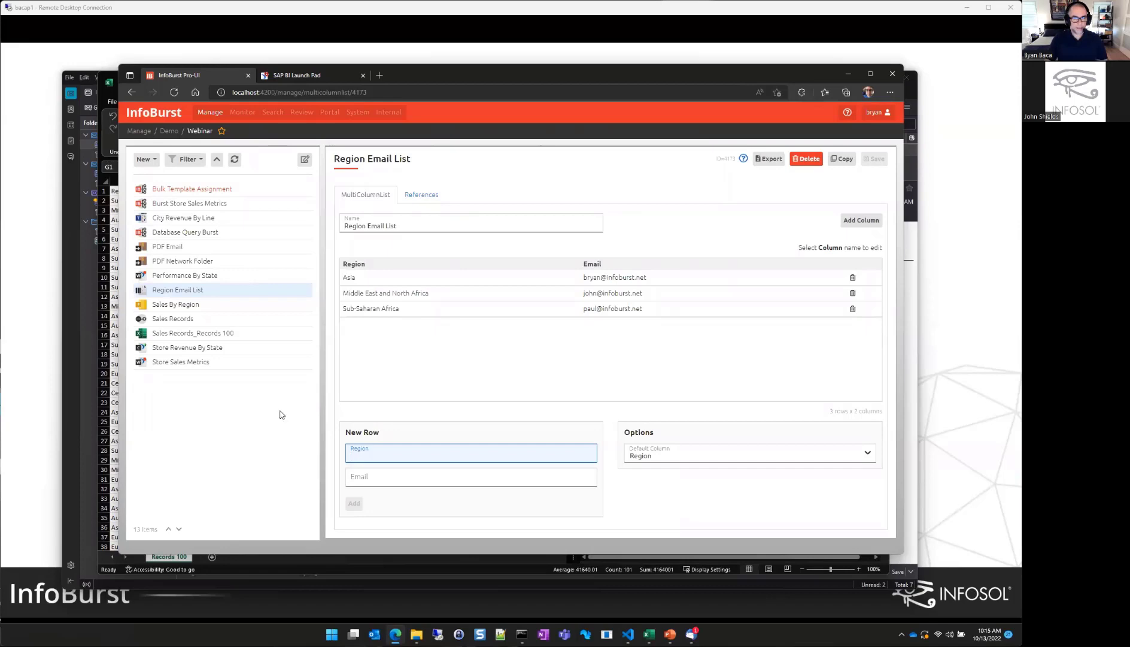
{"action": "left_click", "coordinate": [247, 329]}
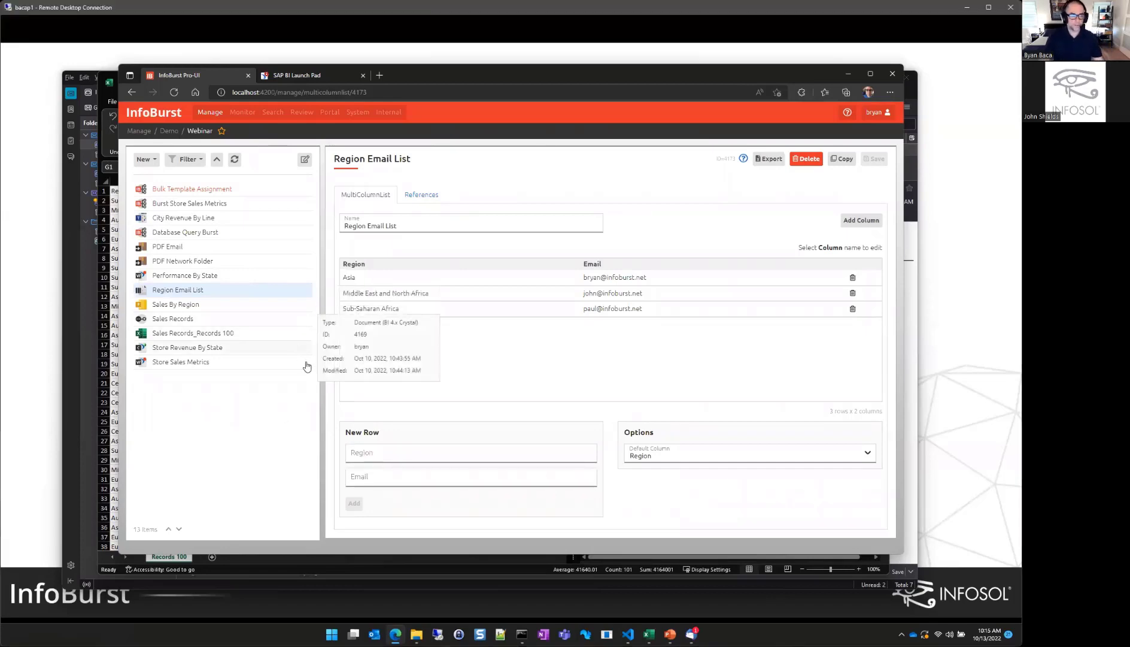
{"action": "left_click", "coordinate": [933, 410]}
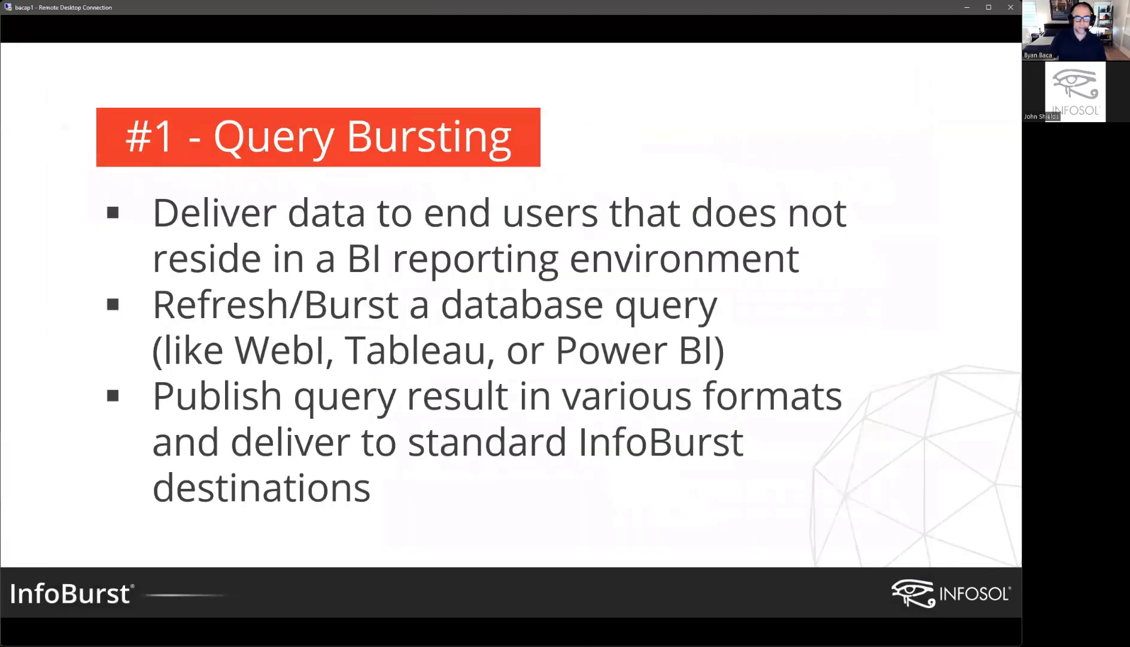
{"action": "key", "text": "Right"}
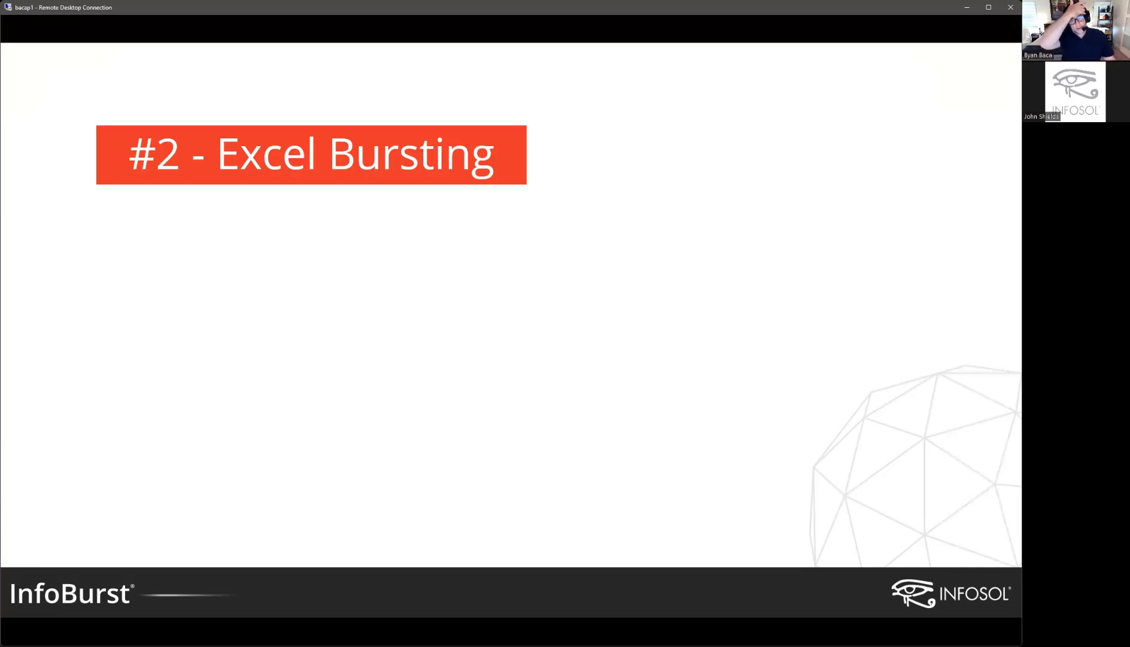
Step: Switch to Excel, examine the Sales Records_Records 100 workbook's data and Region column, and close the workbook
{"action": "key", "text": "alt+Tab"}
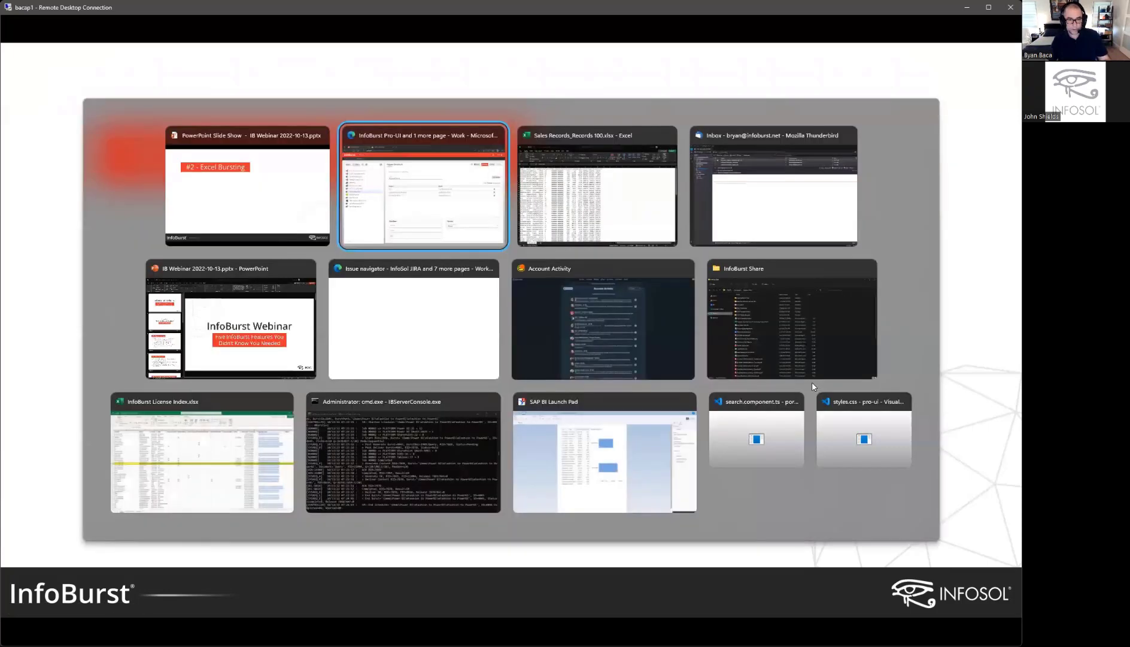
{"action": "key", "text": "alt+Tab"}
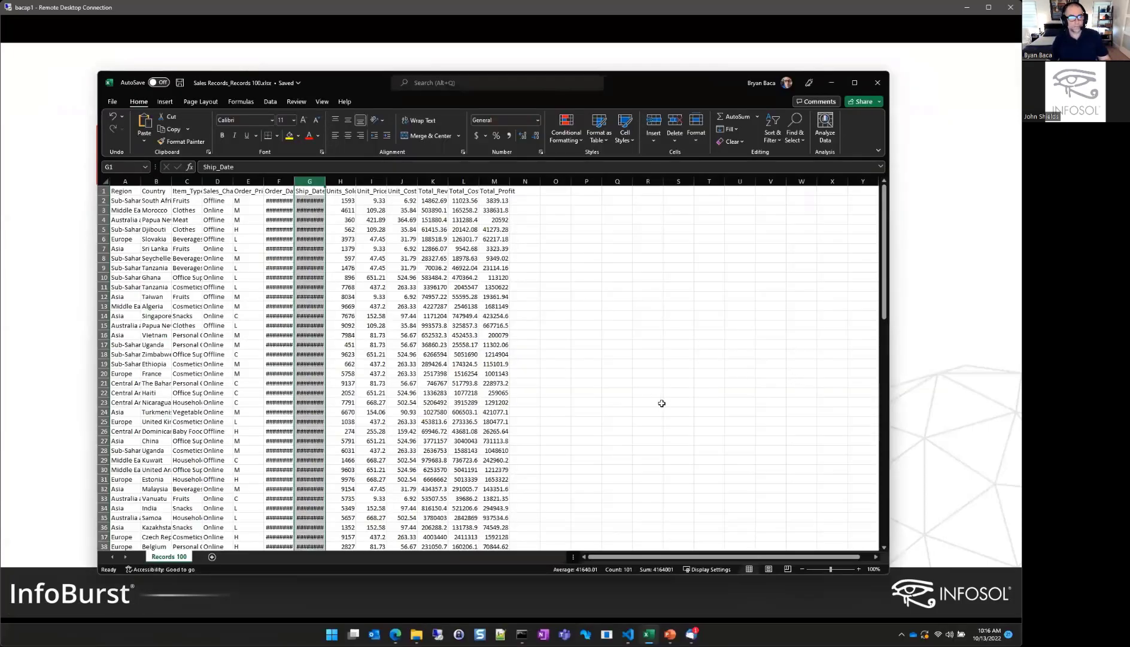
{"action": "left_click", "coordinate": [641, 366]}
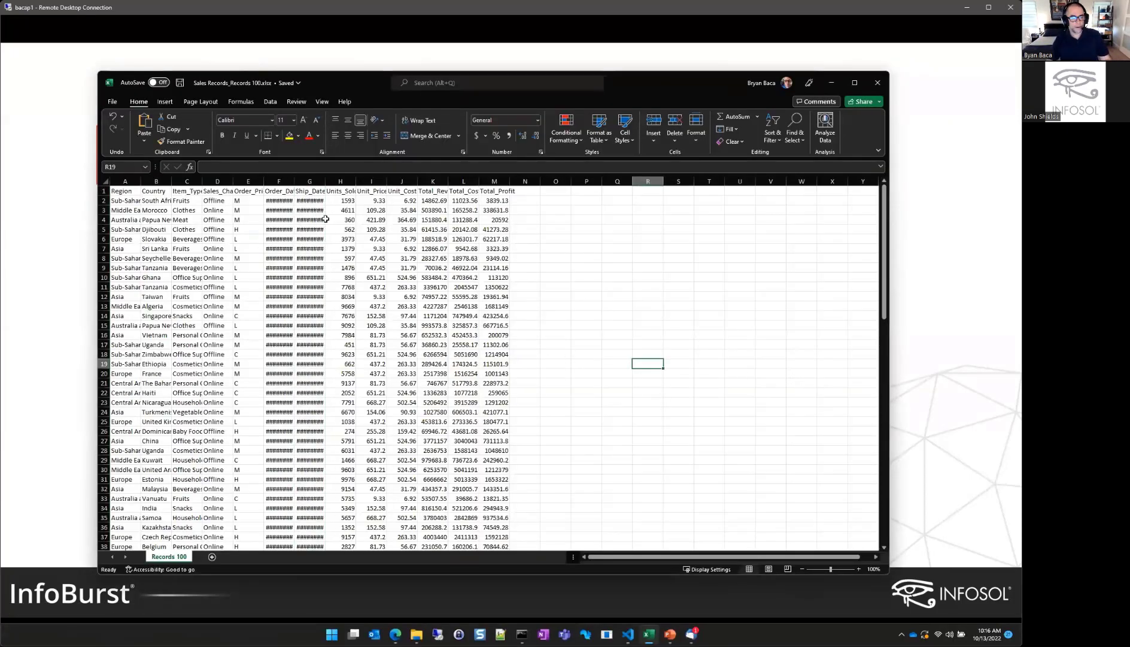
{"action": "scroll", "coordinate": [317, 309], "scroll_direction": "down", "scroll_amount": 2}
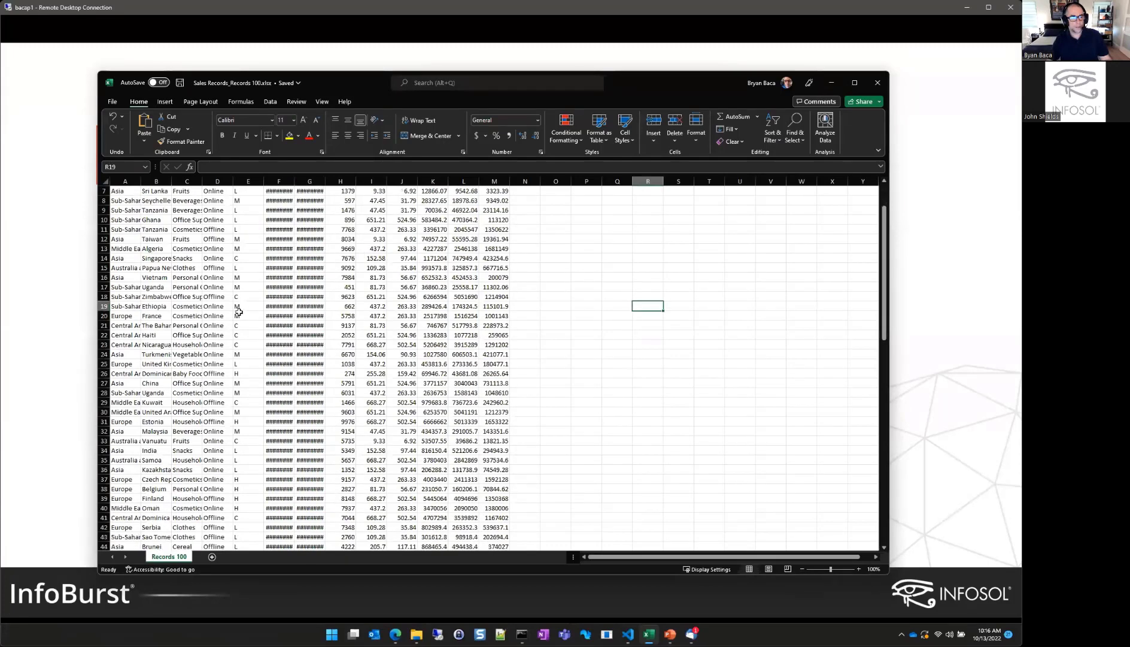
{"action": "scroll", "coordinate": [205, 331], "scroll_direction": "up", "scroll_amount": 2}
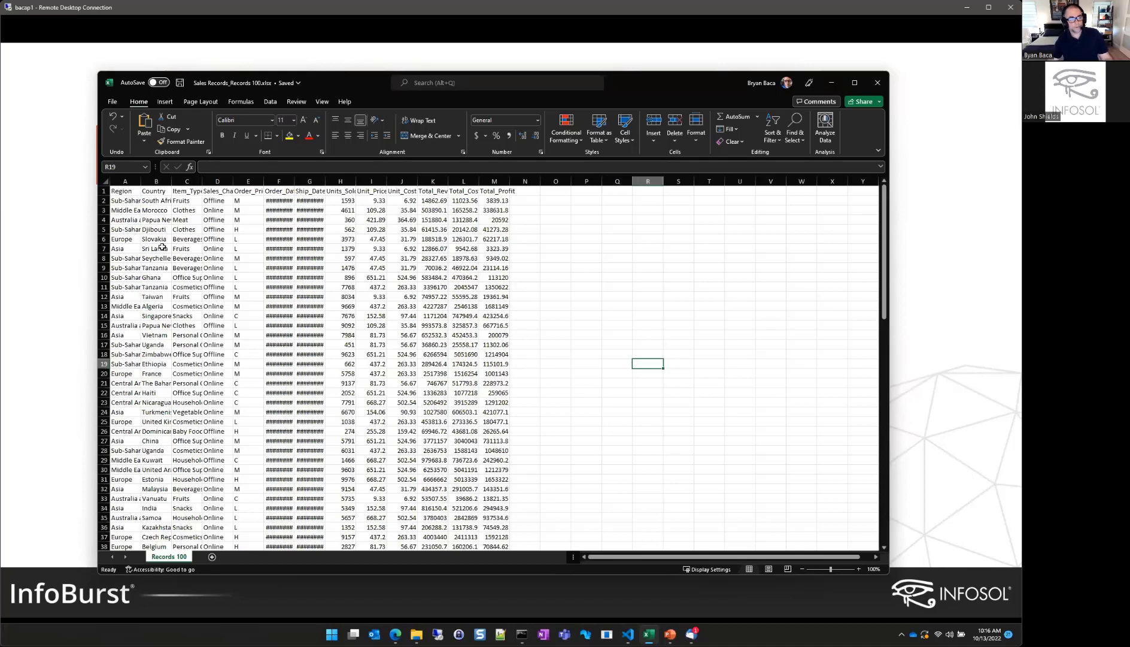
{"action": "left_click", "coordinate": [124, 181]}
{"action": "left_click", "coordinate": [176, 287]}
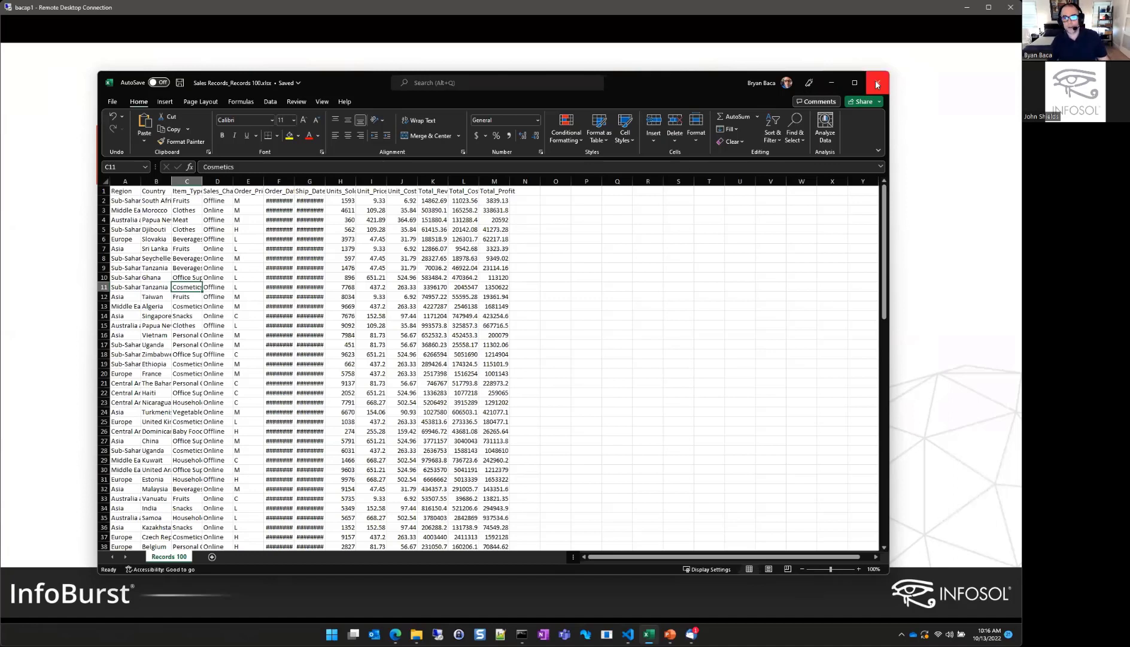
{"action": "left_click_drag", "start_coordinate": [706, 79], "coordinate": [708, 64]}
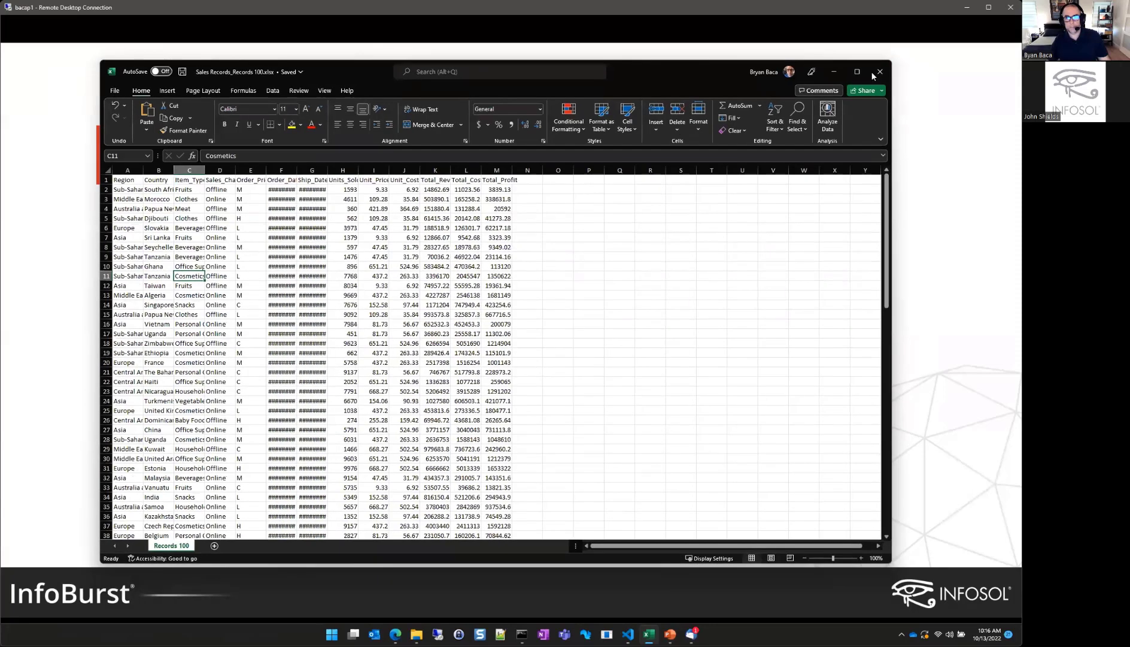
{"action": "left_click", "coordinate": [883, 66]}
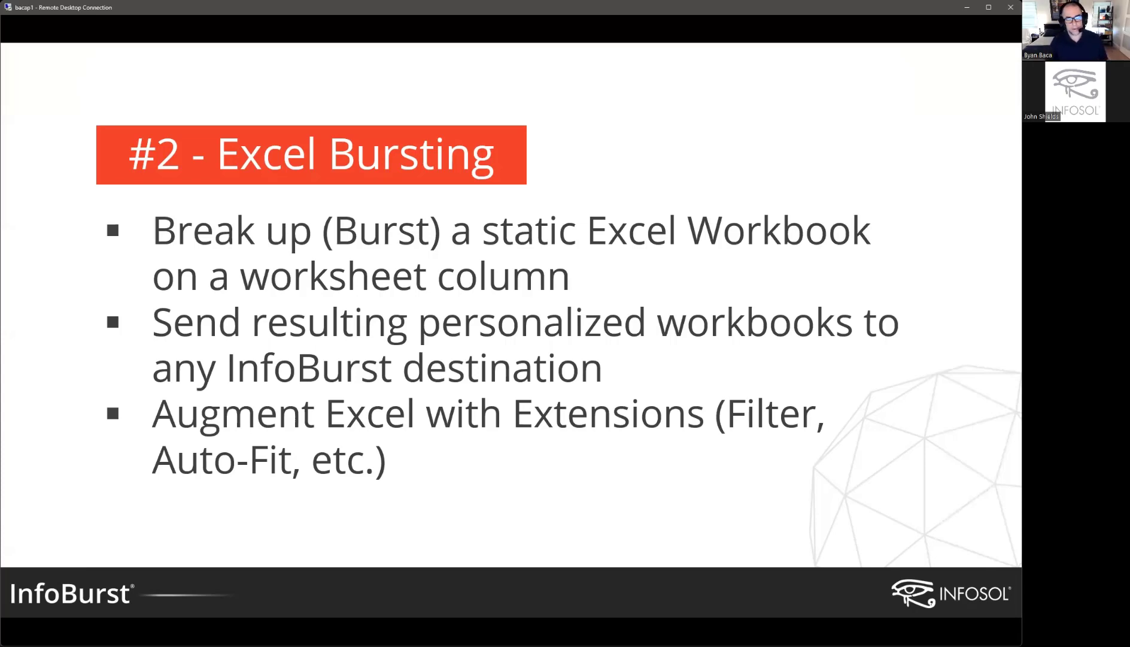
Step: Switch back to InfoBurst, open the Sales Records_Records 100 document and create a burst for it
{"action": "key", "text": "alt+Tab"}
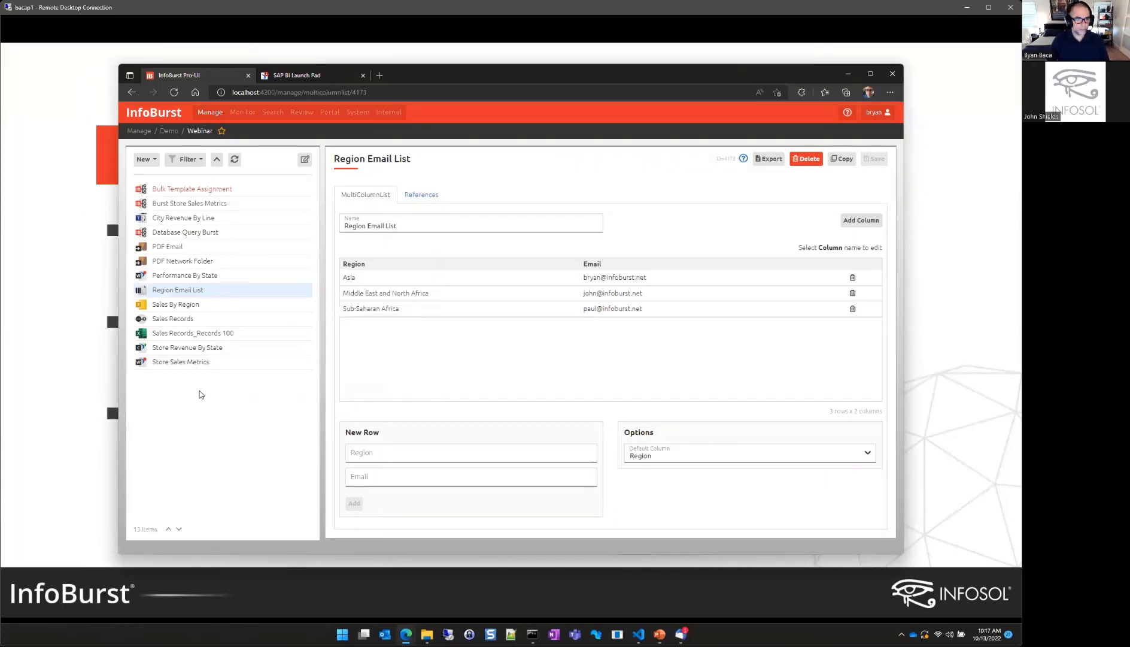
{"action": "left_click", "coordinate": [200, 334]}
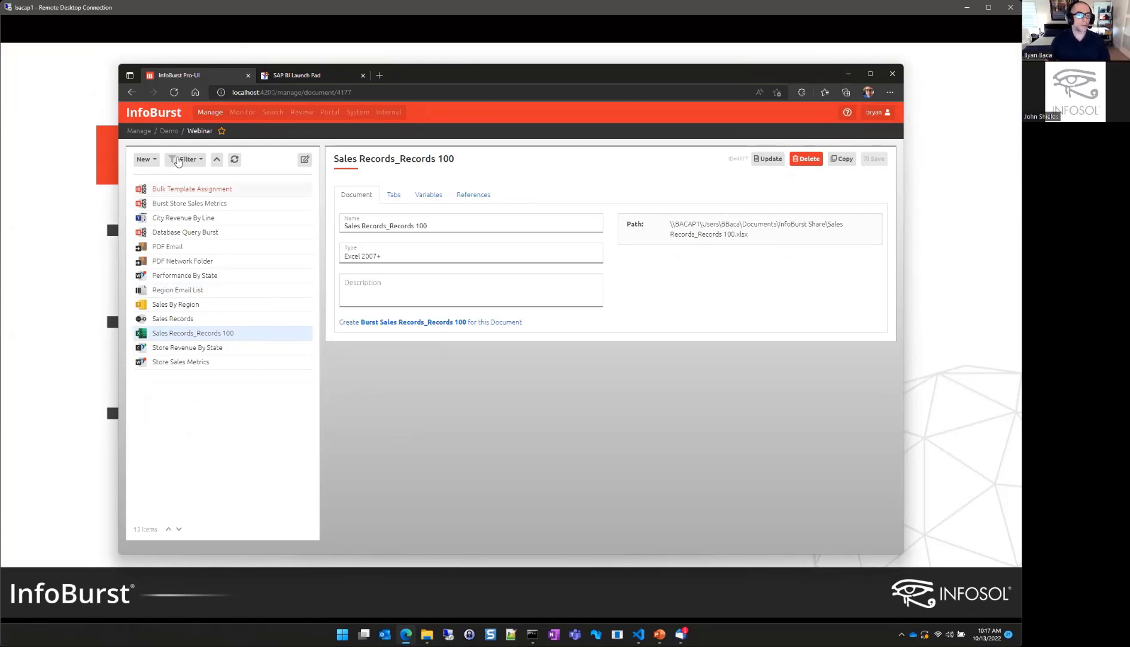
{"action": "left_click", "coordinate": [145, 159]}
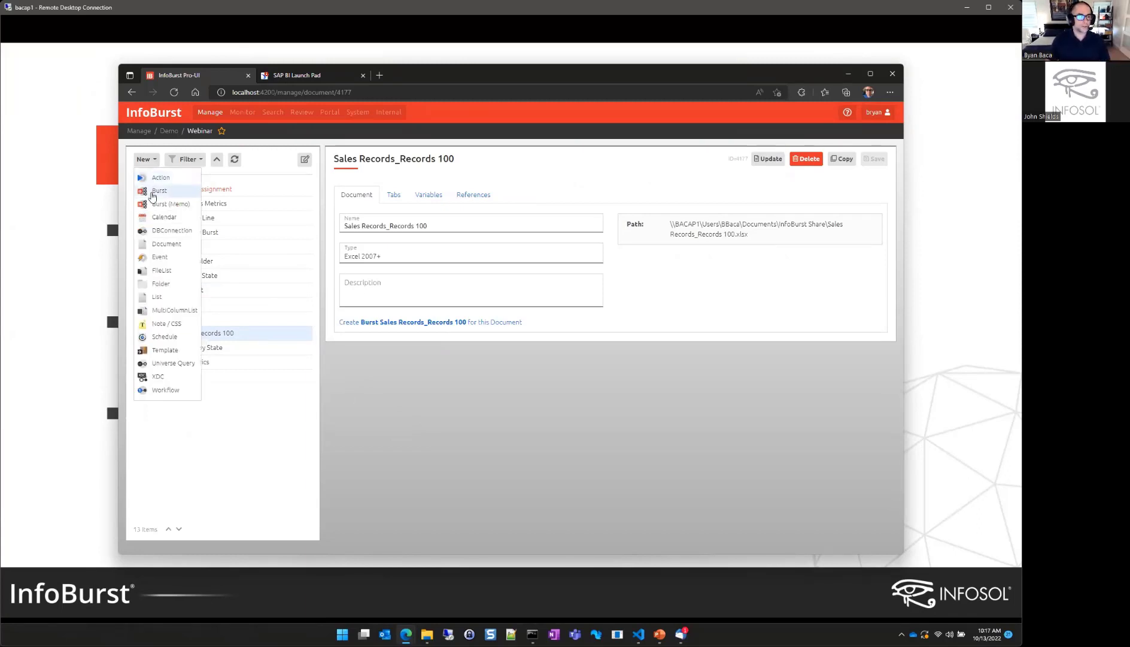
{"action": "left_click", "coordinate": [407, 392]}
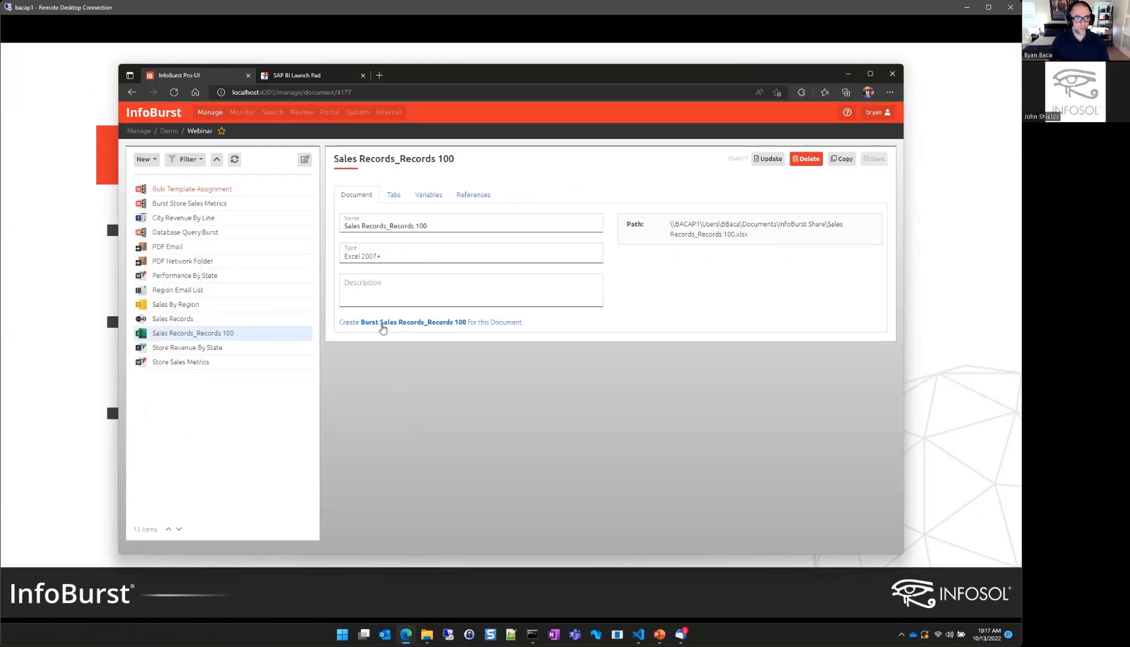
{"action": "left_click", "coordinate": [427, 324]}
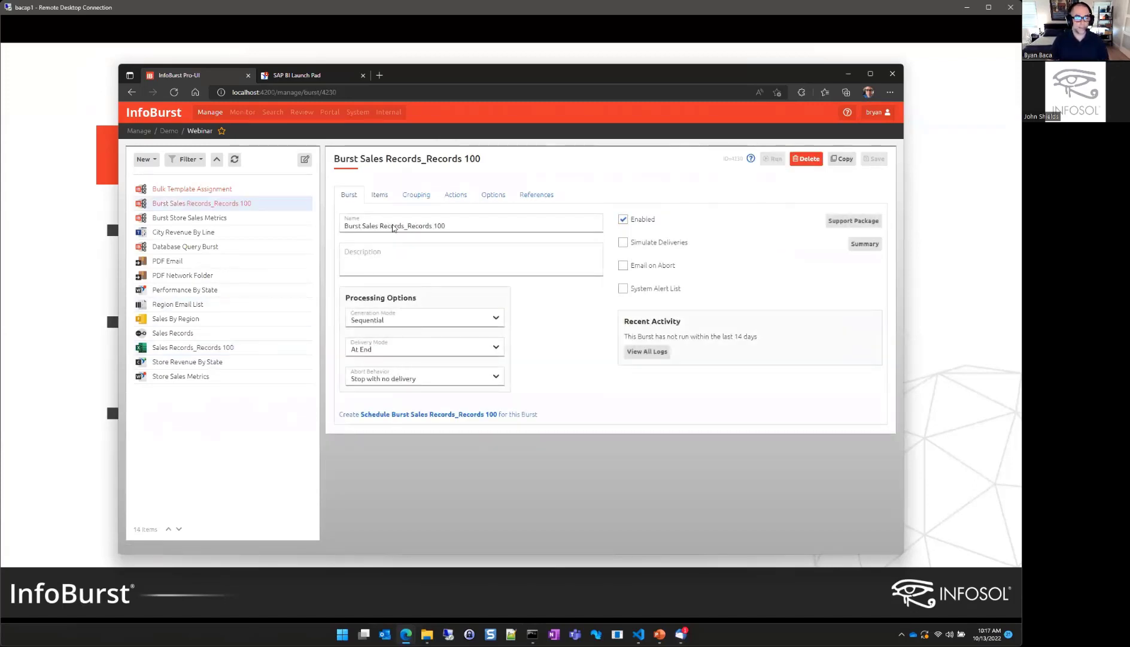
Step: Add a filter on the Region variable to the new burst's Sales Records_Records 100 item
{"action": "left_click", "coordinate": [381, 197]}
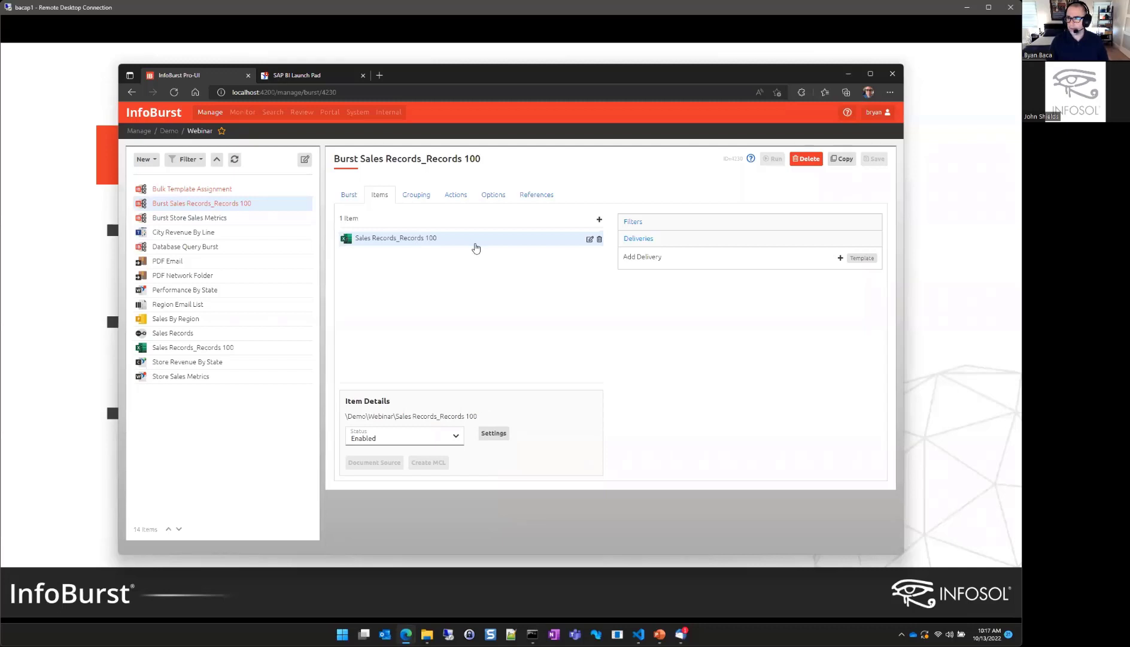
{"action": "left_click", "coordinate": [635, 225]}
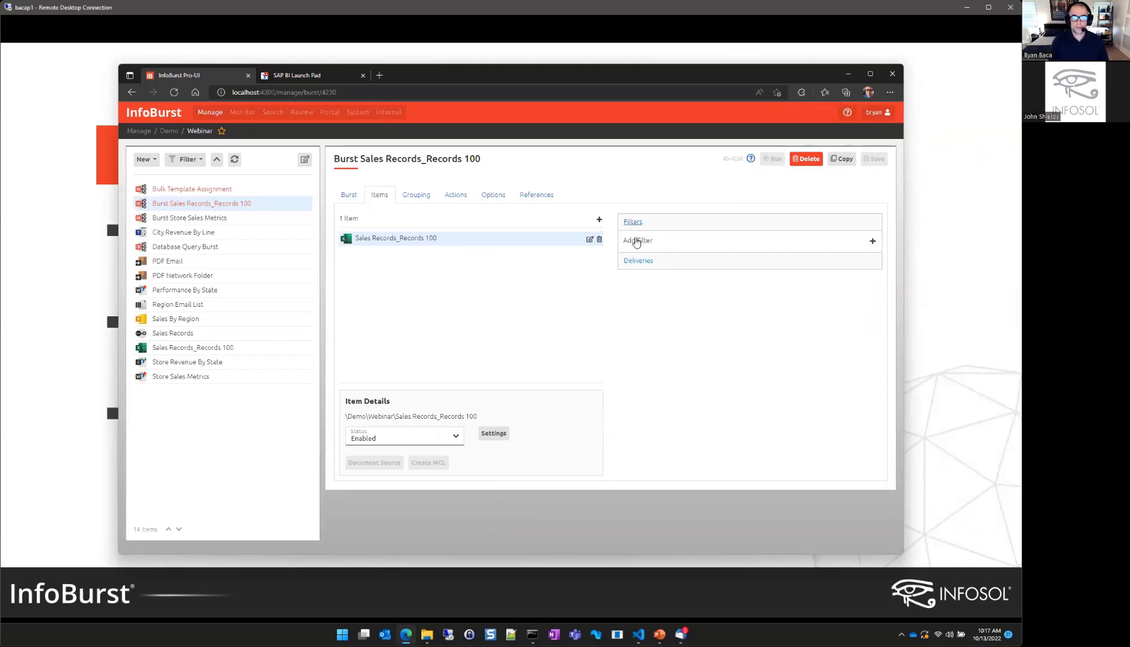
{"action": "left_click", "coordinate": [636, 241]}
{"action": "left_click", "coordinate": [564, 259]}
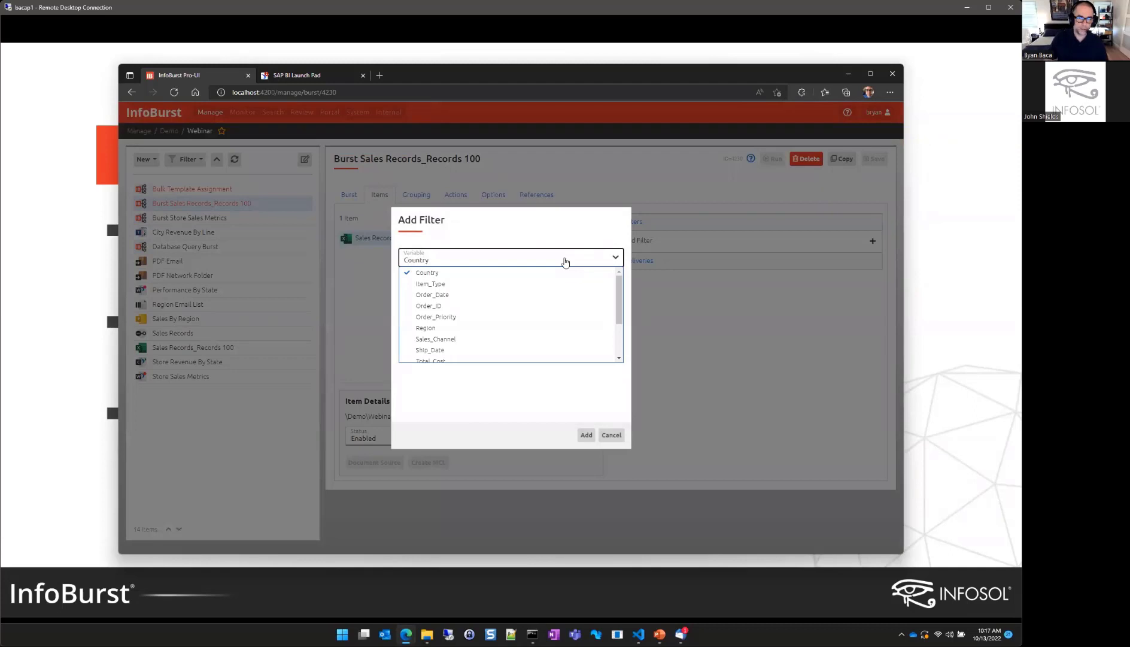
{"action": "left_click", "coordinate": [441, 331]}
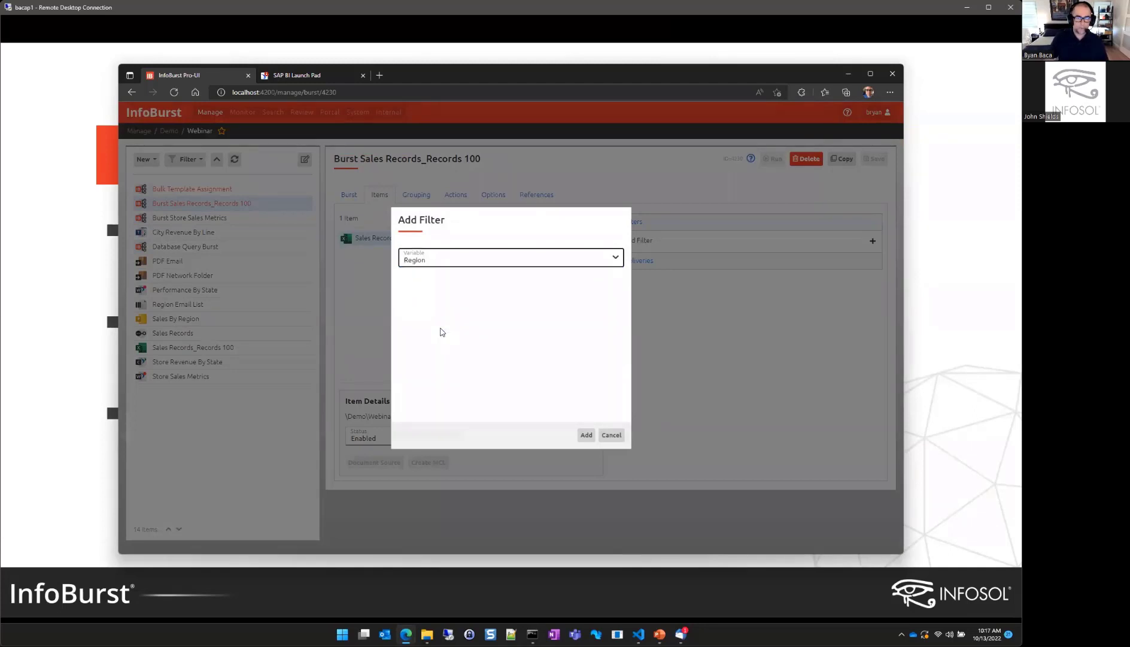
{"action": "left_click", "coordinate": [586, 435]}
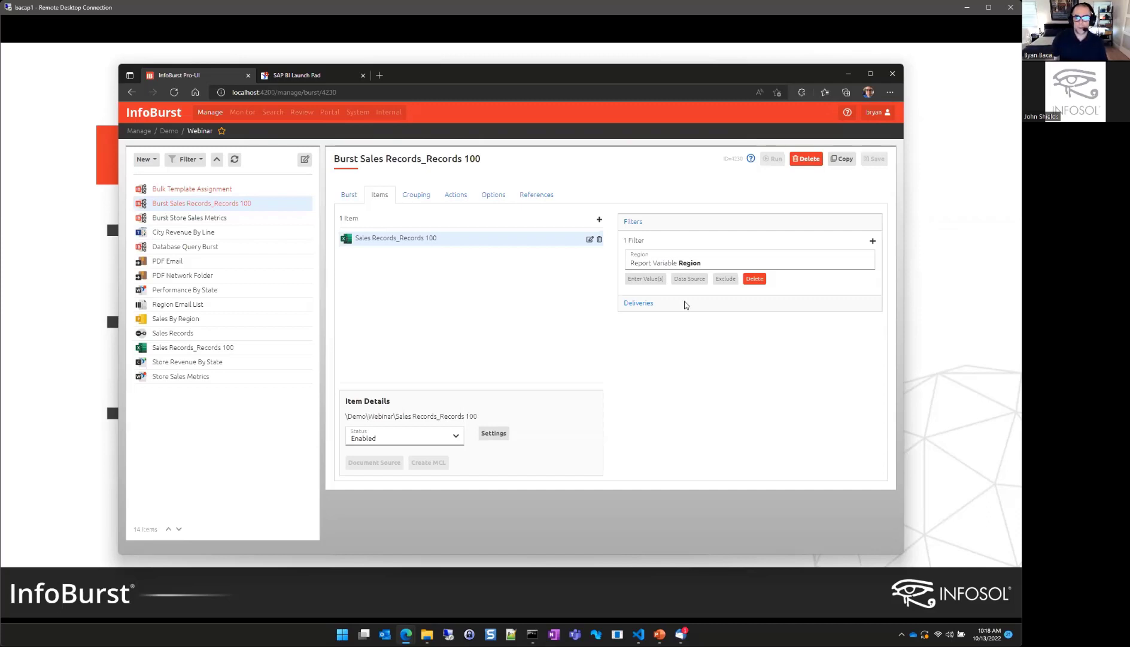
Step: Add a delivery to the burst item and name it "Excel Network Folder"
{"action": "left_click", "coordinate": [638, 303]}
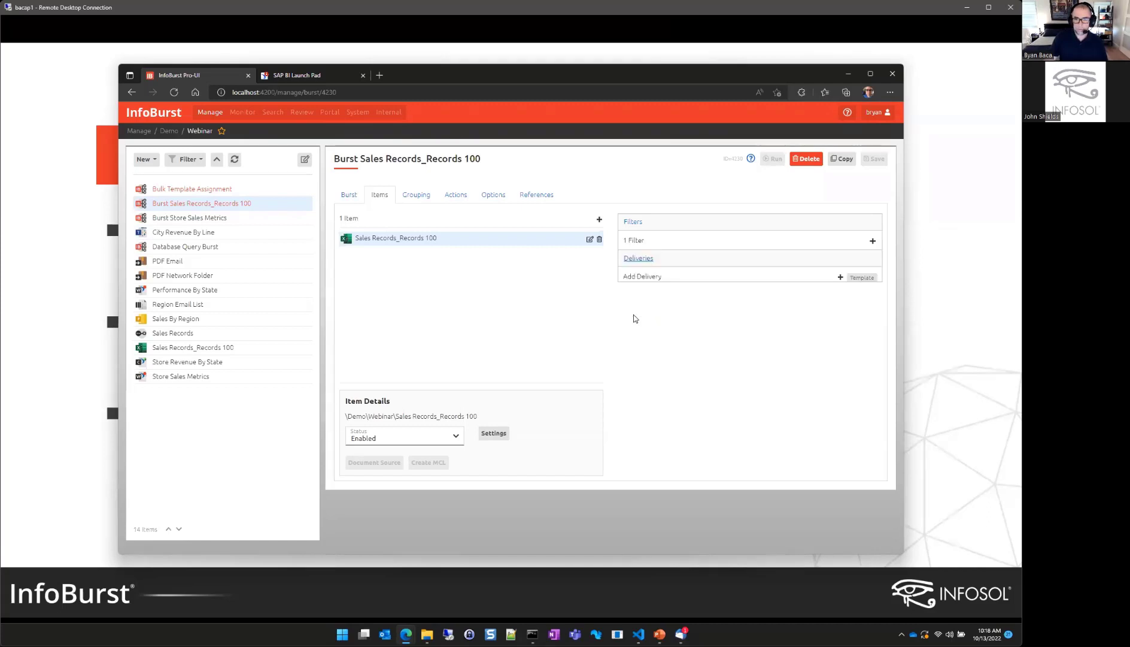
{"action": "left_click", "coordinate": [643, 257]}
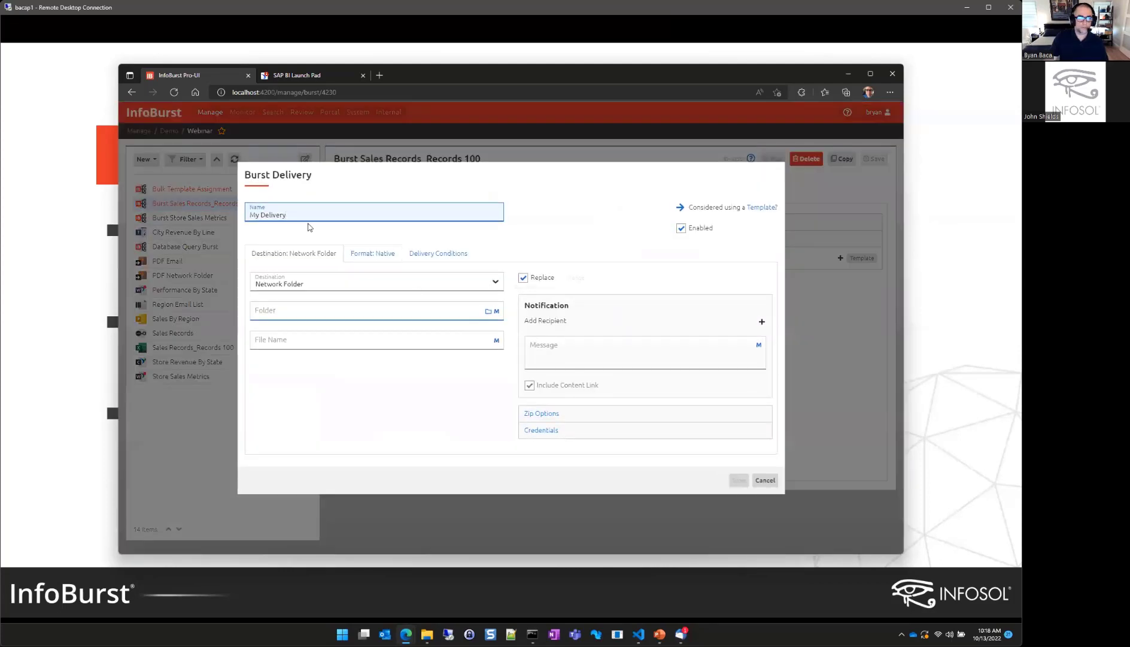
{"action": "type", "text": "Ex"}
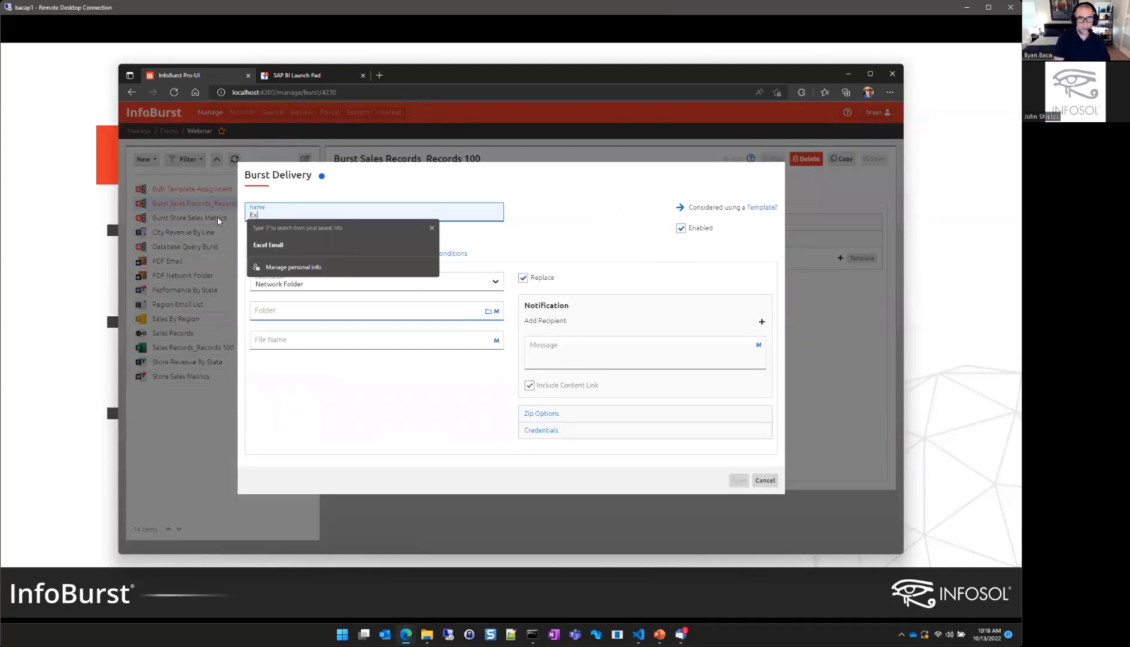
{"action": "type", "text": "cel Network Folder"}
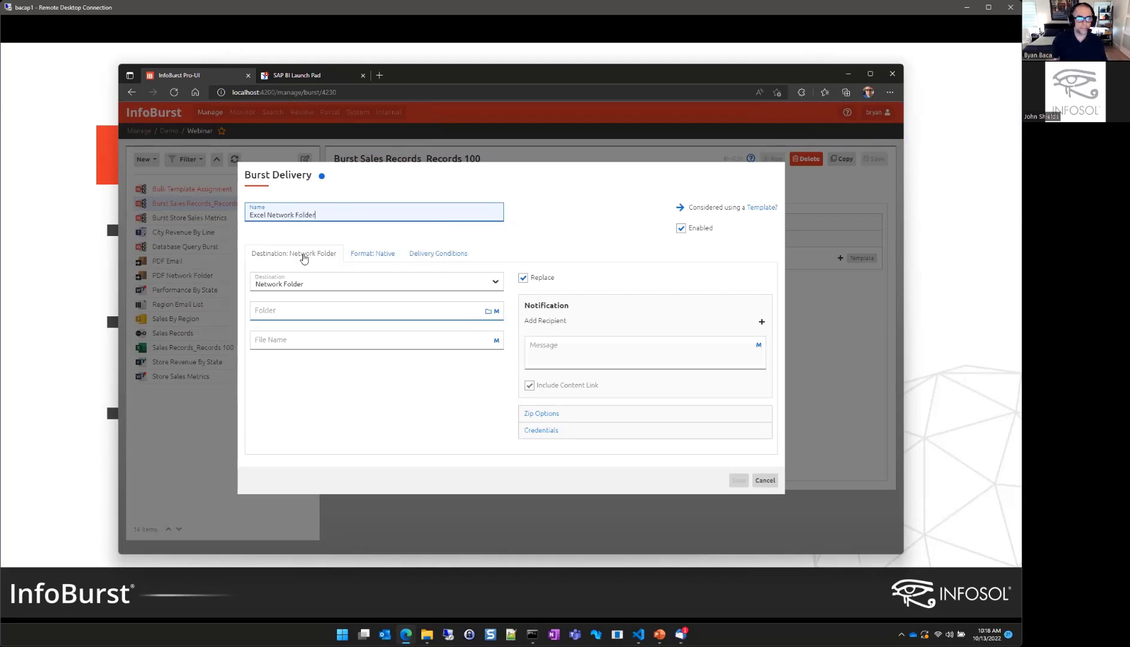
Step: Keep Network Folder as the delivery's destination and set its folder to InfoBurst Share\Burst Sales Records_Records 100
{"action": "left_click", "coordinate": [308, 285]}
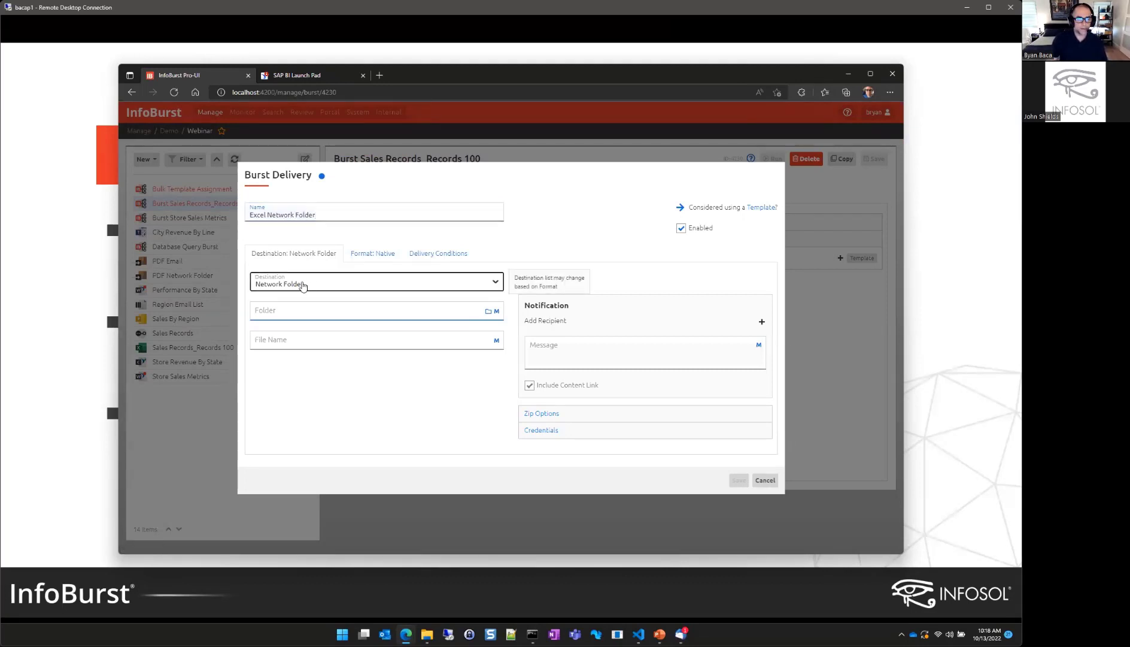
{"action": "left_click", "coordinate": [301, 283]}
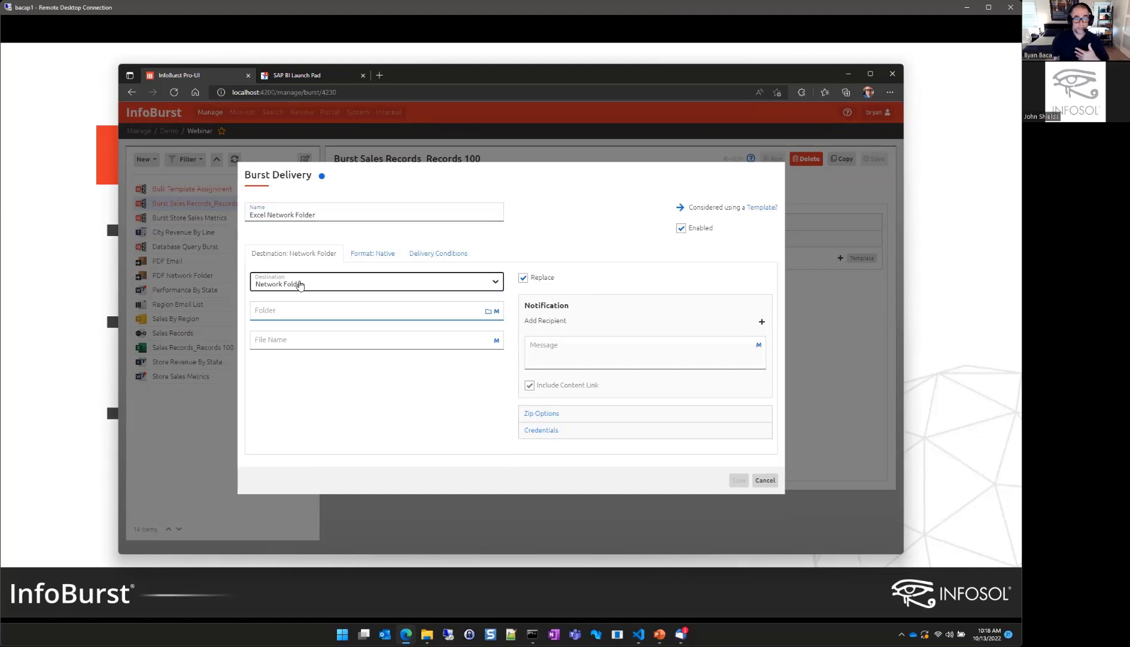
{"action": "left_click", "coordinate": [299, 285]}
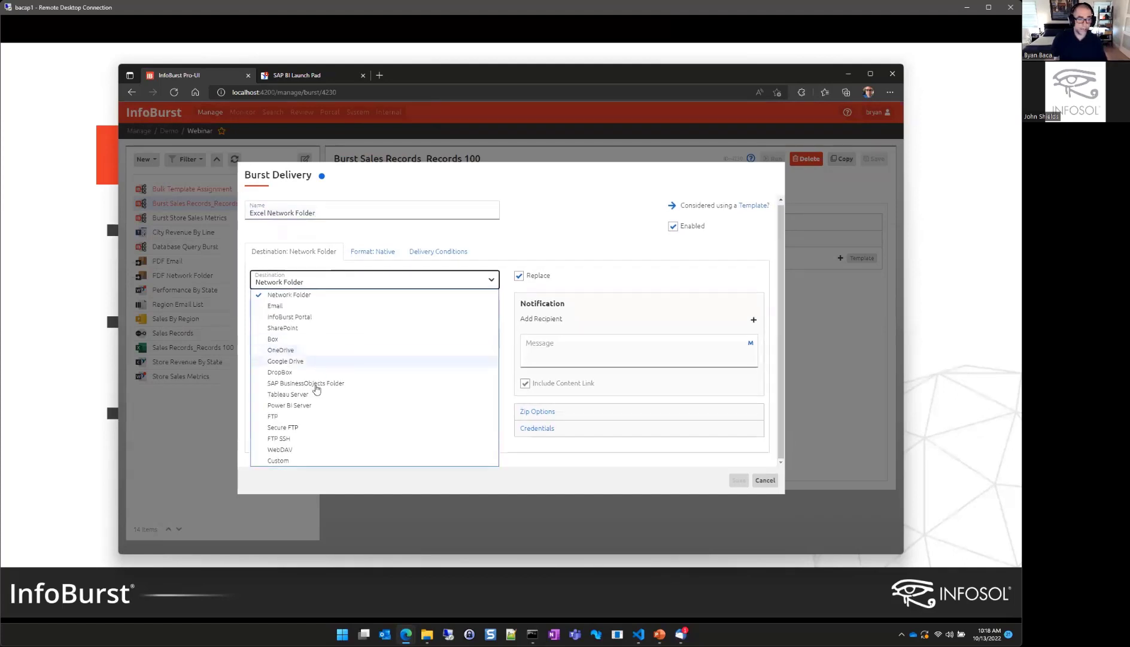
{"action": "left_click", "coordinate": [333, 267]}
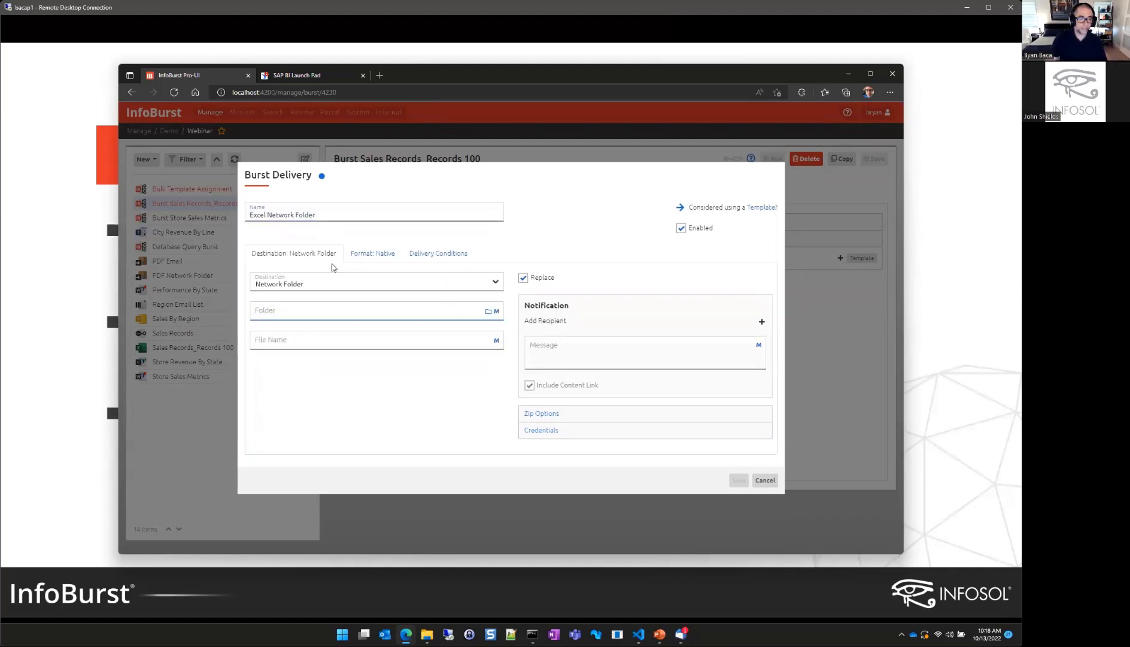
{"action": "left_click", "coordinate": [488, 312]}
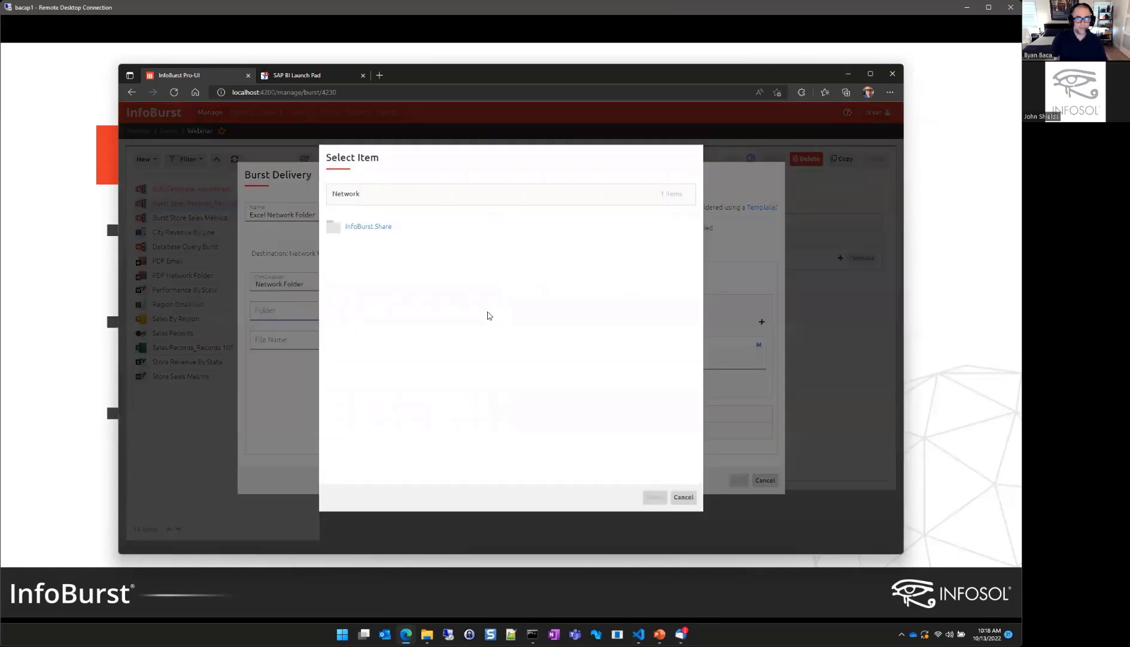
{"action": "left_click", "coordinate": [381, 229]}
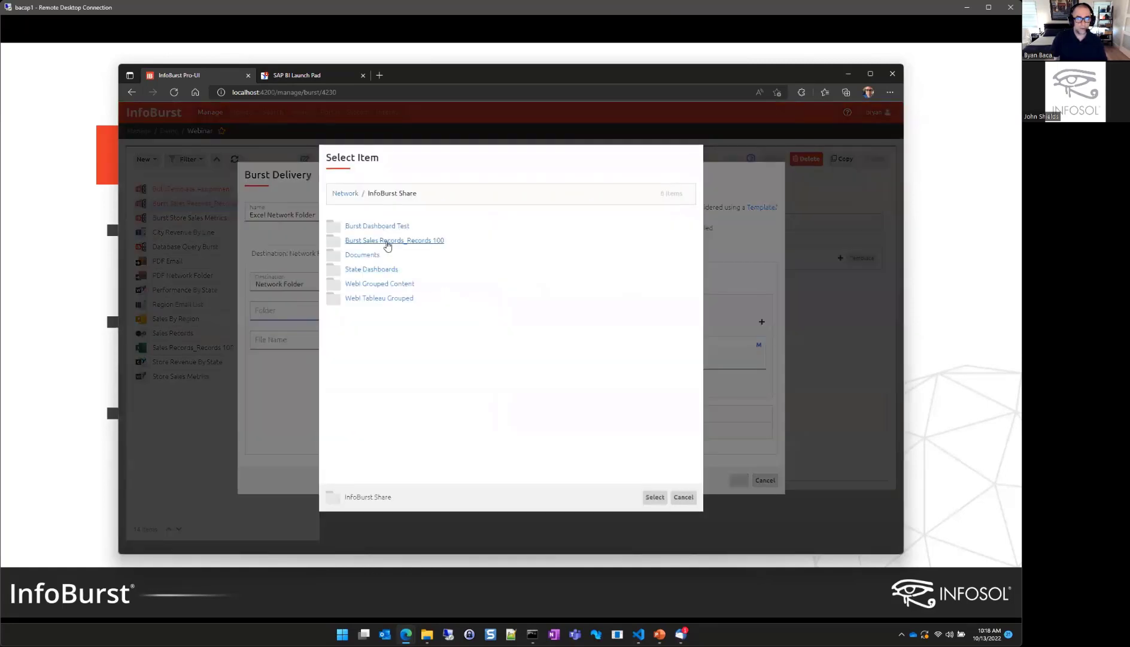
{"action": "left_click", "coordinate": [388, 249]}
{"action": "left_click", "coordinate": [657, 501]}
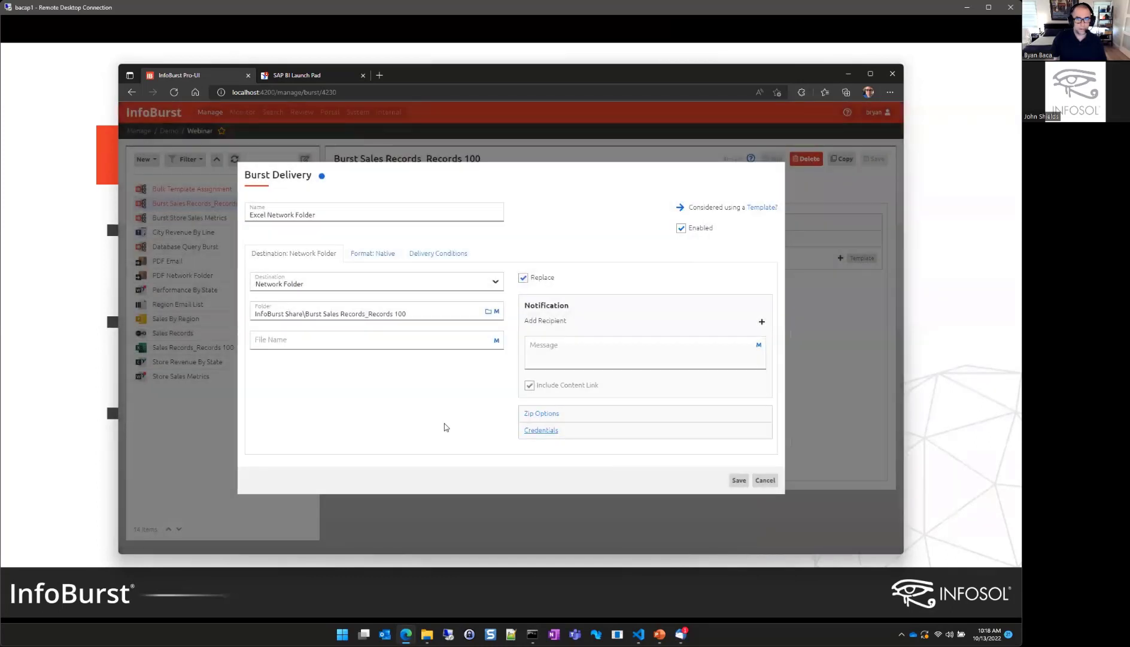
Step: Add AutoFilter and AutoFit extensions for the Records 100 sheet to the delivery's Native format, and save the delivery
{"action": "left_click", "coordinate": [374, 255]}
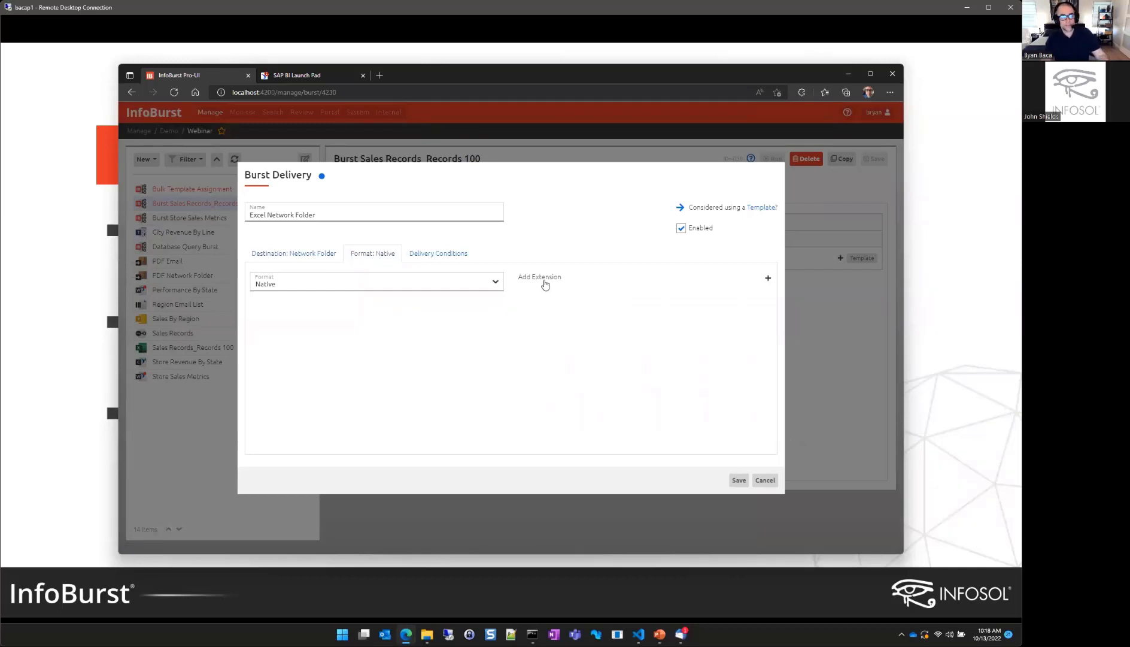
{"action": "left_click", "coordinate": [544, 280]}
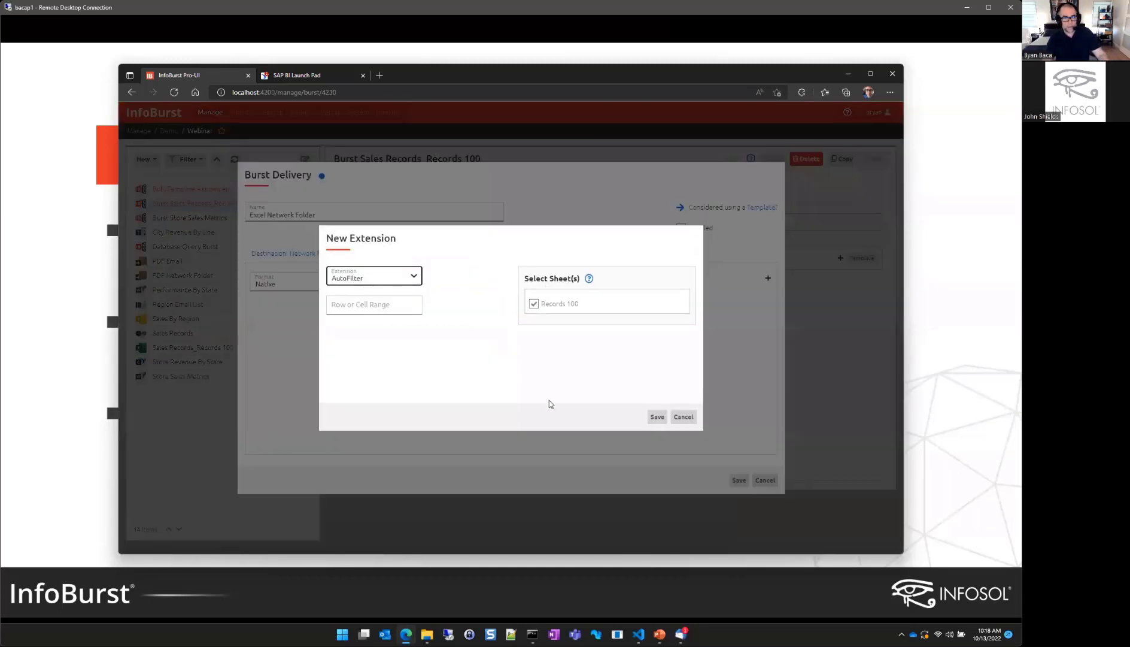
{"action": "left_click", "coordinate": [657, 417]}
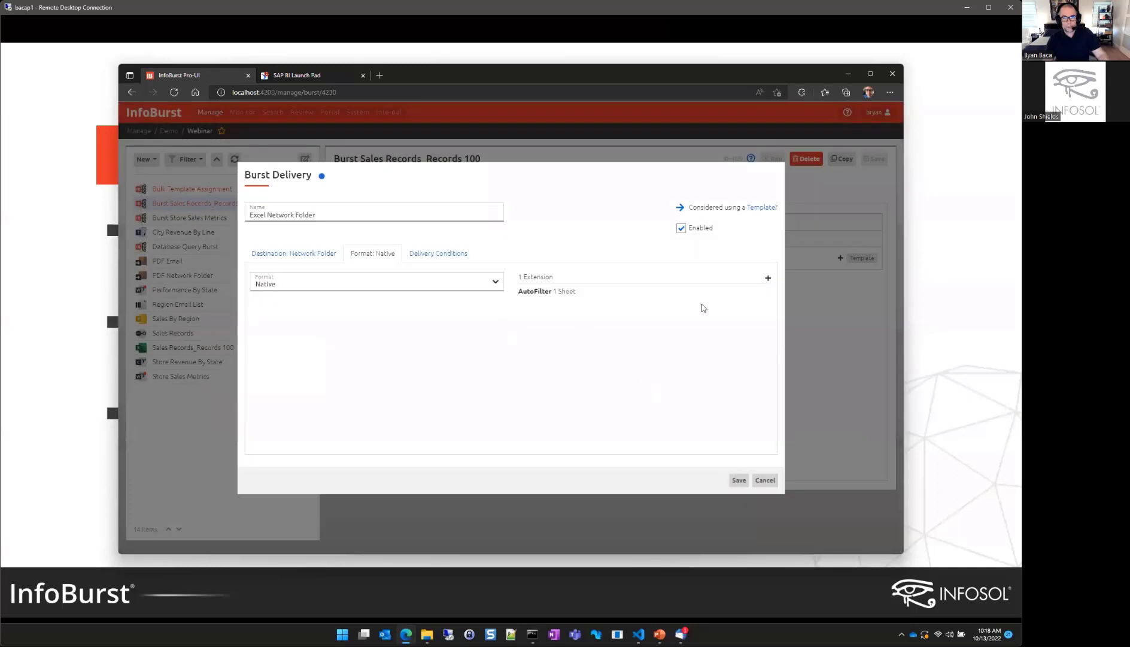
{"action": "left_click", "coordinate": [542, 291]}
{"action": "left_click", "coordinate": [375, 278]}
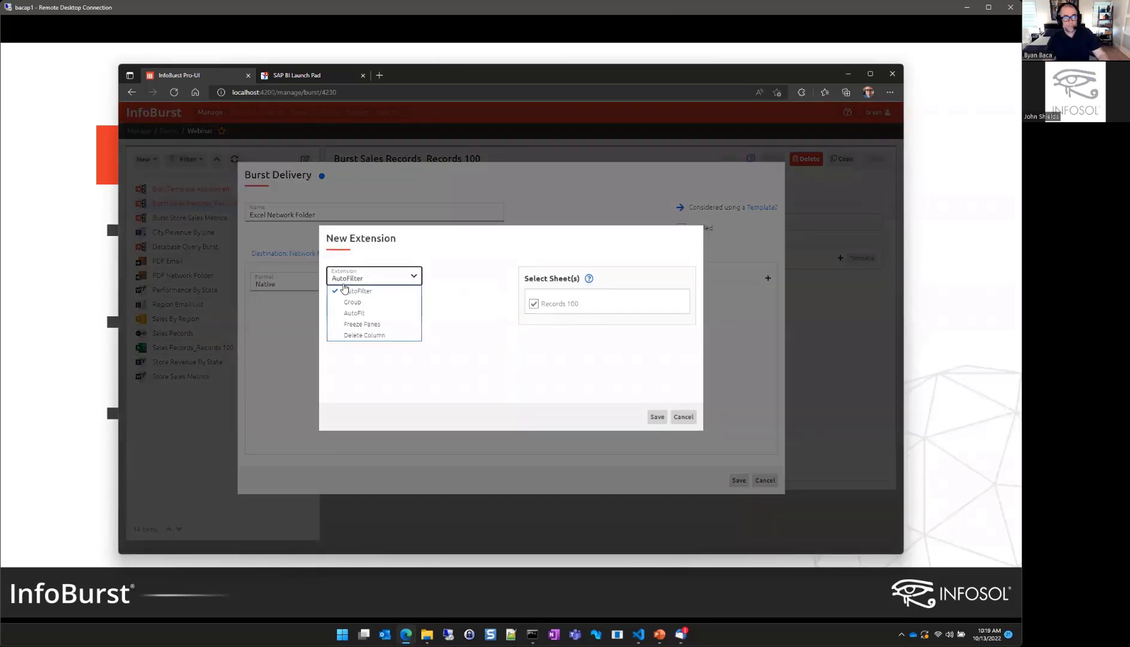
{"action": "left_click", "coordinate": [354, 313]}
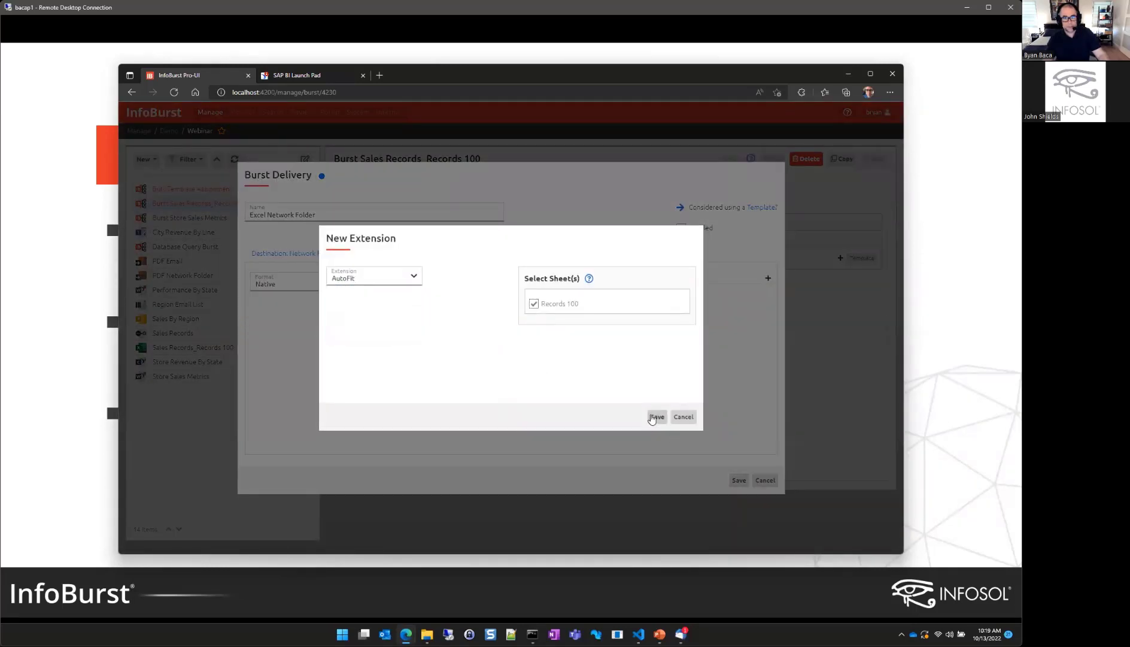
{"action": "left_click", "coordinate": [657, 417]}
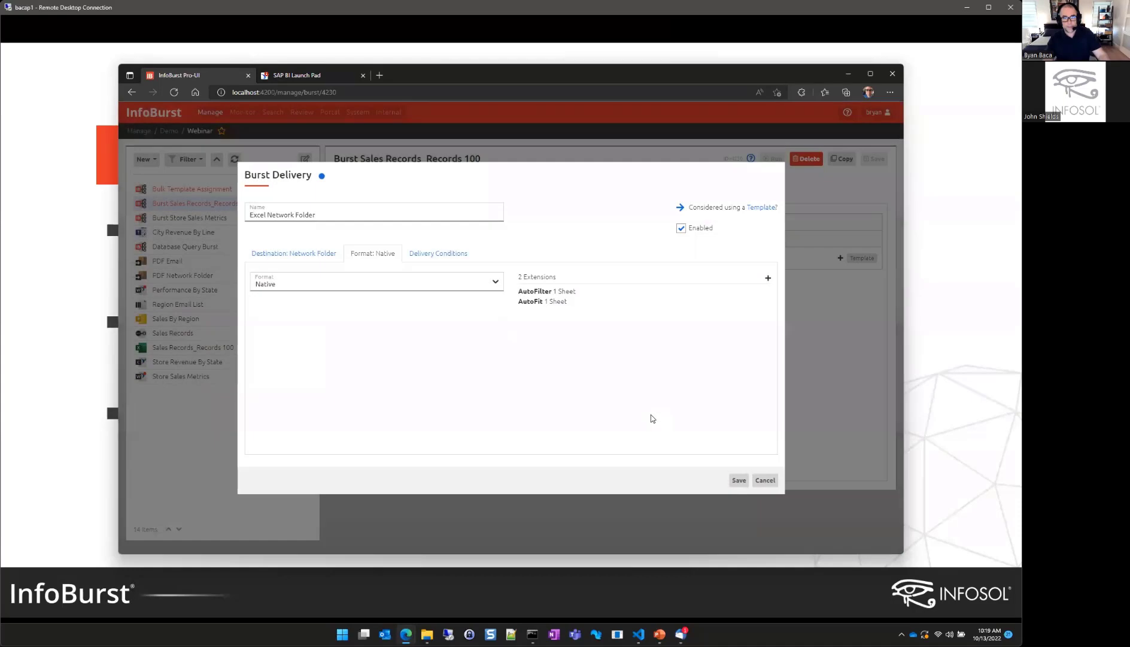
{"action": "left_click", "coordinate": [738, 481]}
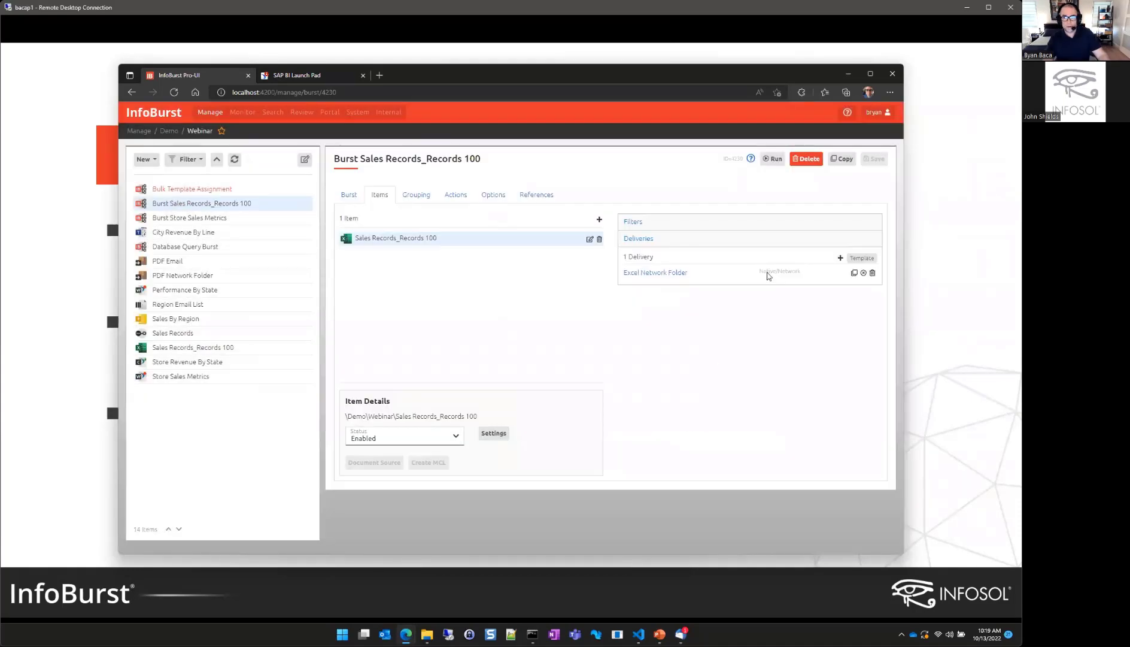
Step: Run the Burst Sales Records_Records 100 burst and open its output folder in File Explorer
{"action": "left_click", "coordinate": [773, 160]}
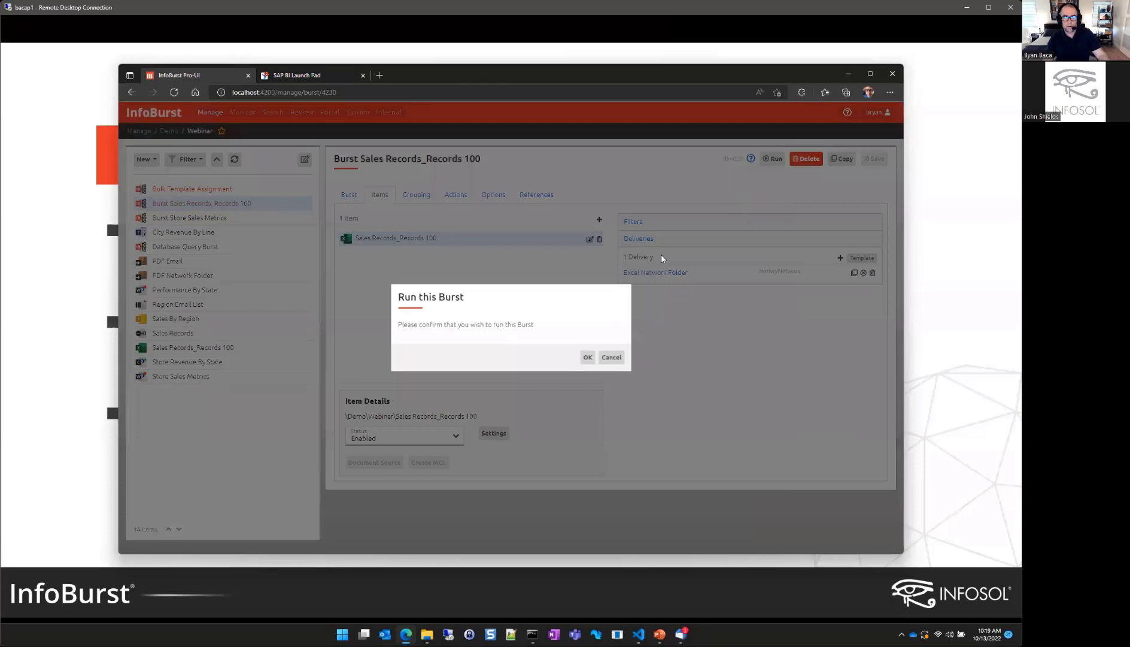
{"action": "left_click", "coordinate": [587, 358]}
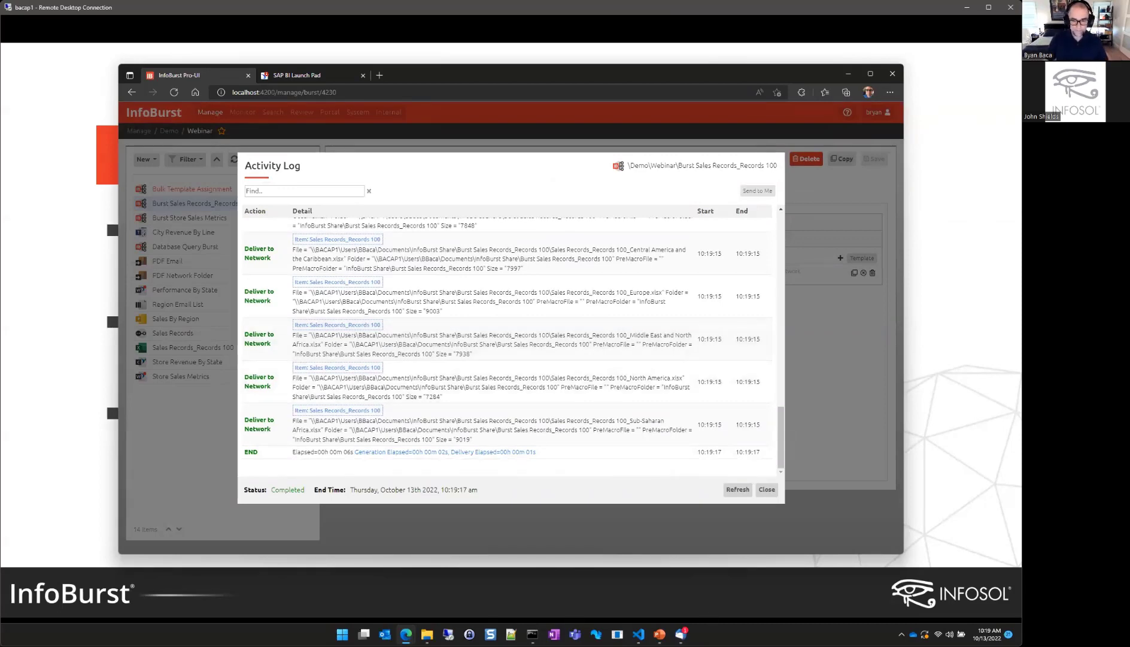
{"action": "mouse_move", "coordinate": [680, 633]}
{"action": "left_click", "coordinate": [427, 633]}
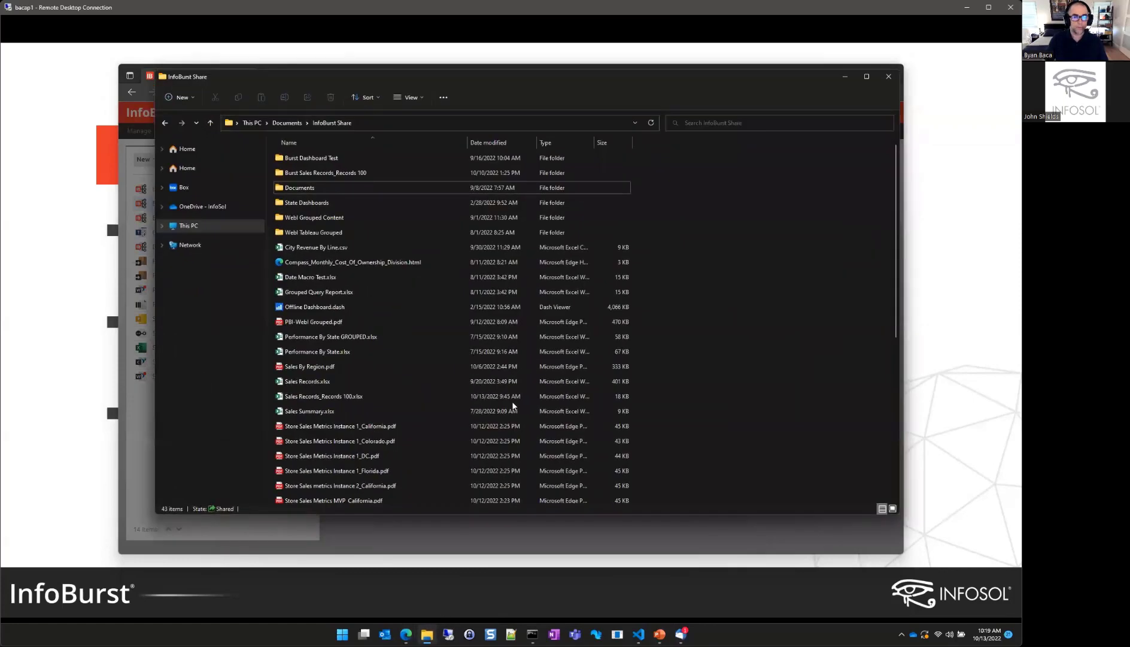
{"action": "double_click", "coordinate": [345, 173]}
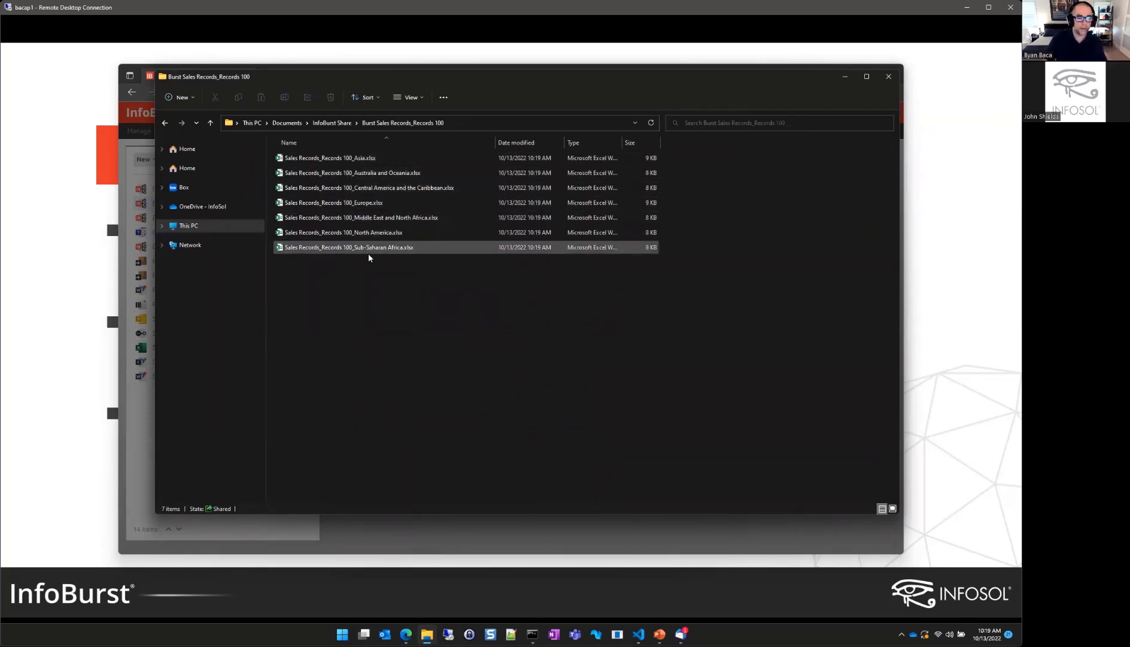
Step: Open the Sales Records_Records 100_Australia and Oceania.xlsx workbook, examine its filtered and auto-fitted columns, and close it
{"action": "double_click", "coordinate": [364, 173]}
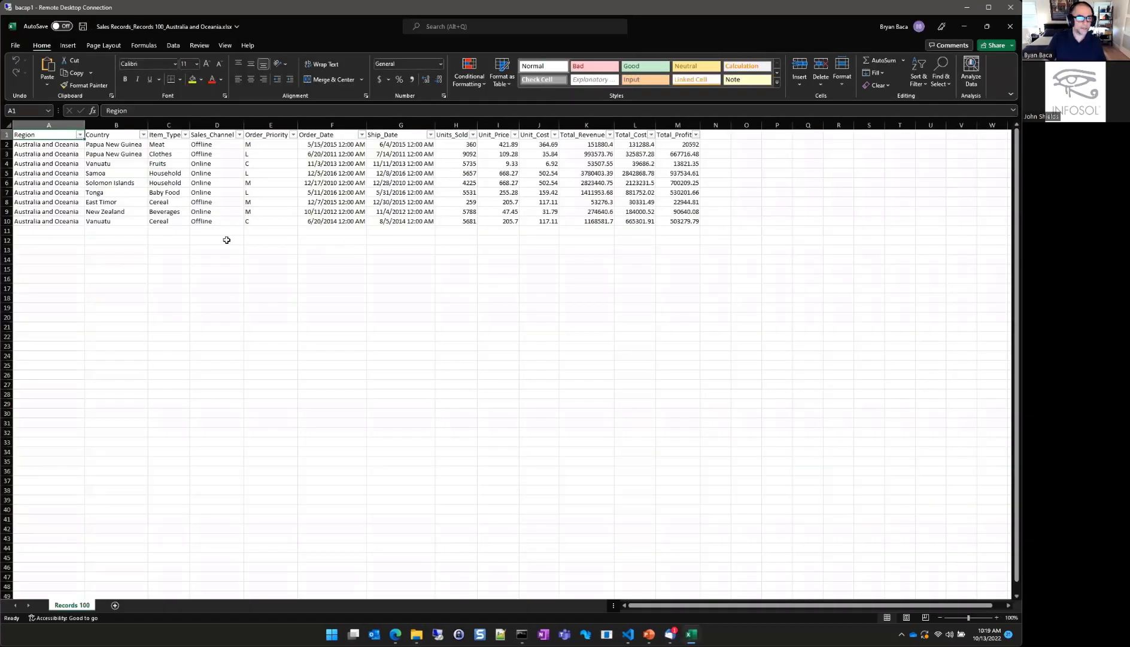
{"action": "left_click", "coordinate": [80, 134]}
{"action": "left_click", "coordinate": [80, 134]}
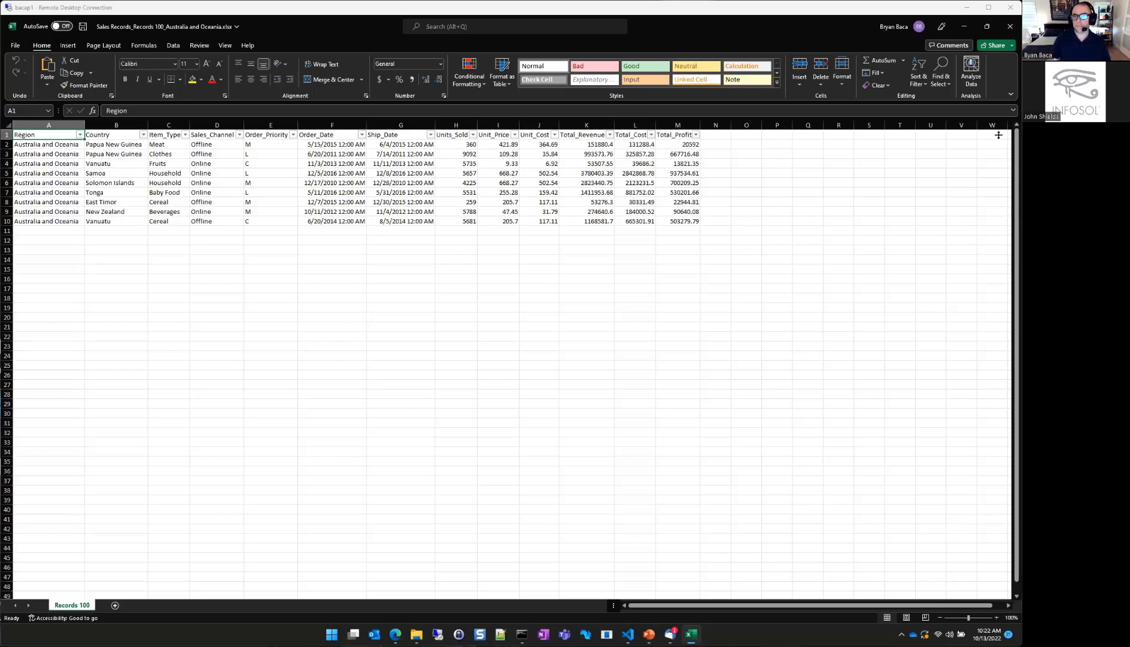
{"action": "left_click", "coordinate": [1008, 28]}
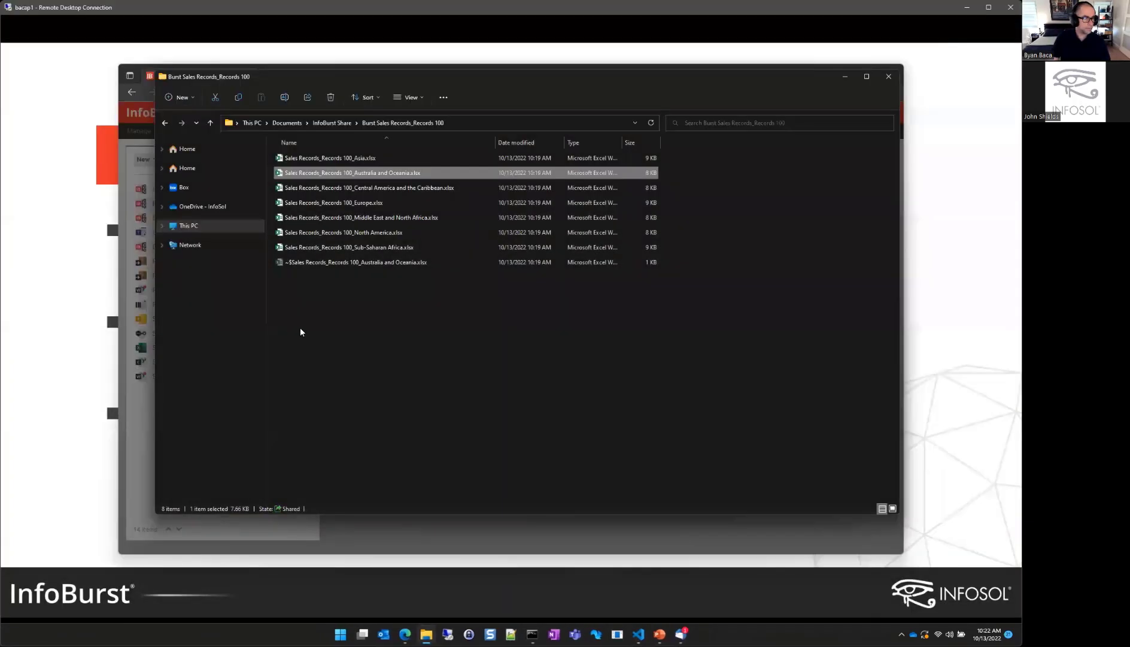
{"action": "left_click", "coordinate": [390, 353]}
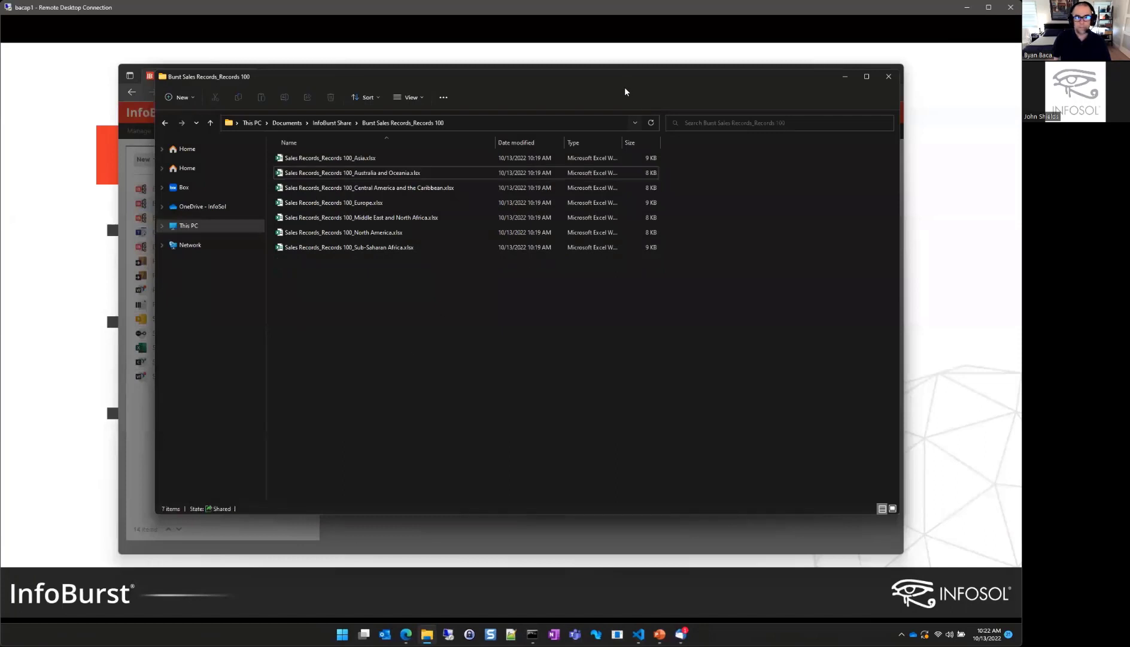
Step: Move the File Explorer window aside, return to InfoBurst and close the burst's Activity Log
{"action": "left_click_drag", "start_coordinate": [623, 75], "coordinate": [643, 61]}
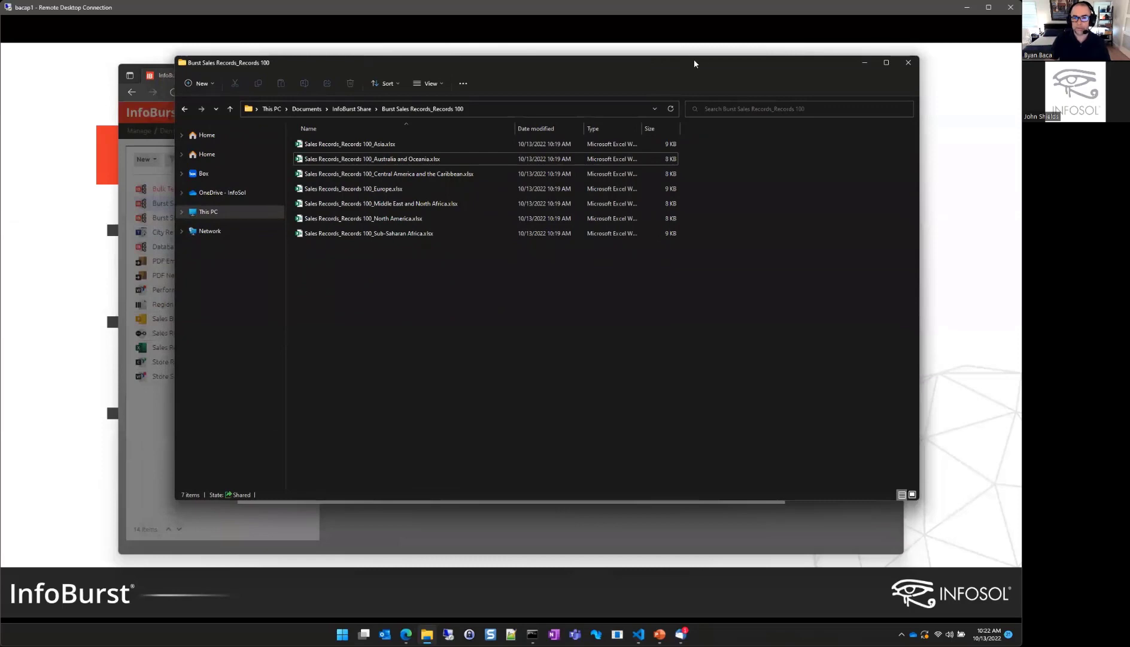
{"action": "left_click_drag", "start_coordinate": [694, 63], "coordinate": [725, 58]}
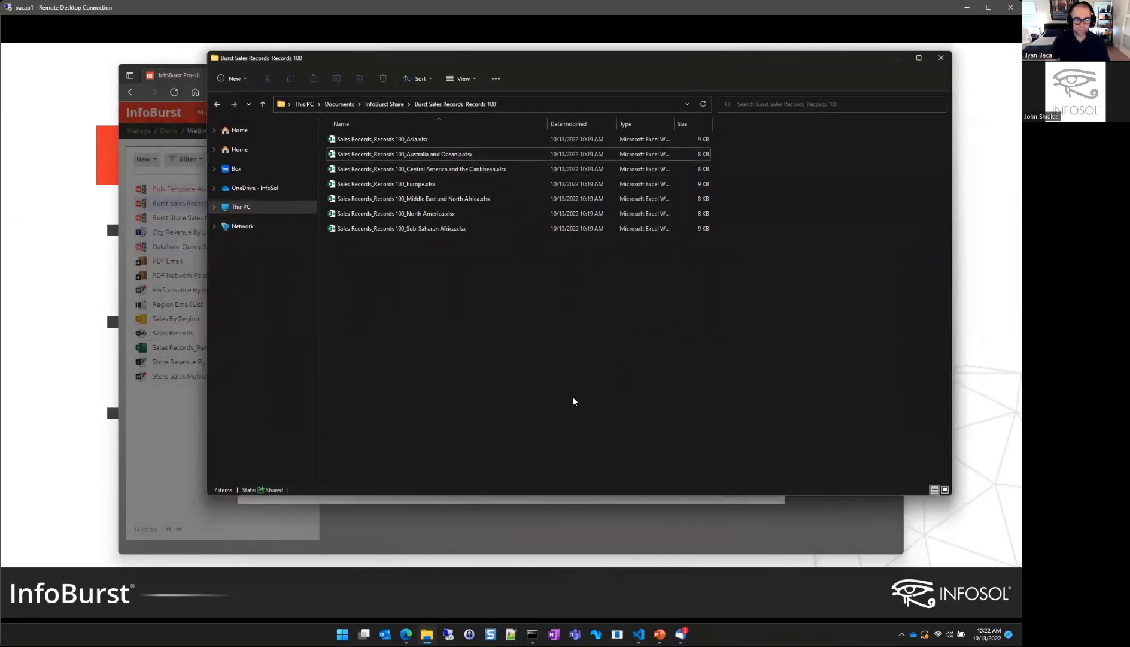
{"action": "left_click", "coordinate": [617, 498]}
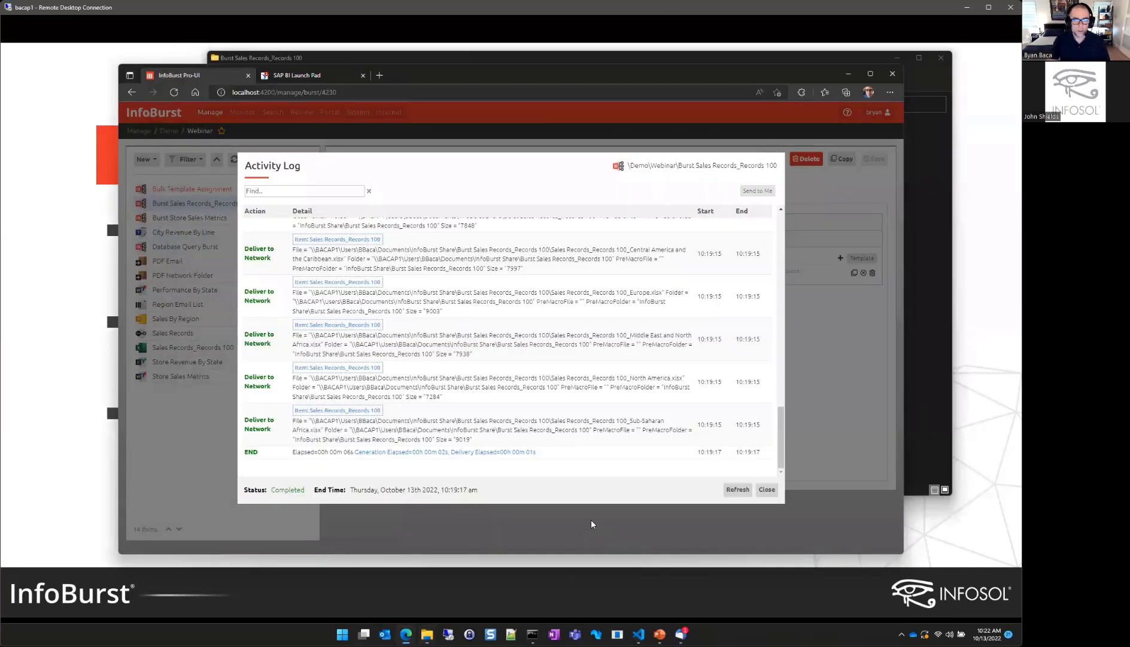
{"action": "left_click", "coordinate": [769, 492]}
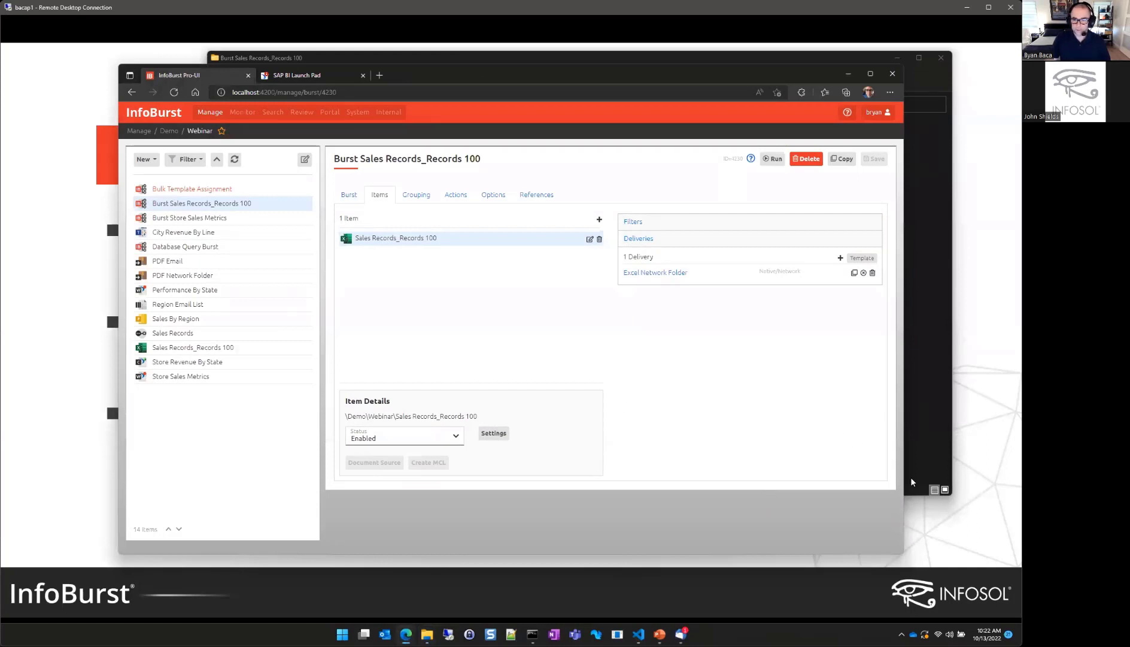
Step: Switch to the slide show and advance to the first bullet of "#3 - Single Report Parallel Processing"
{"action": "key", "text": "alt+Tab"}
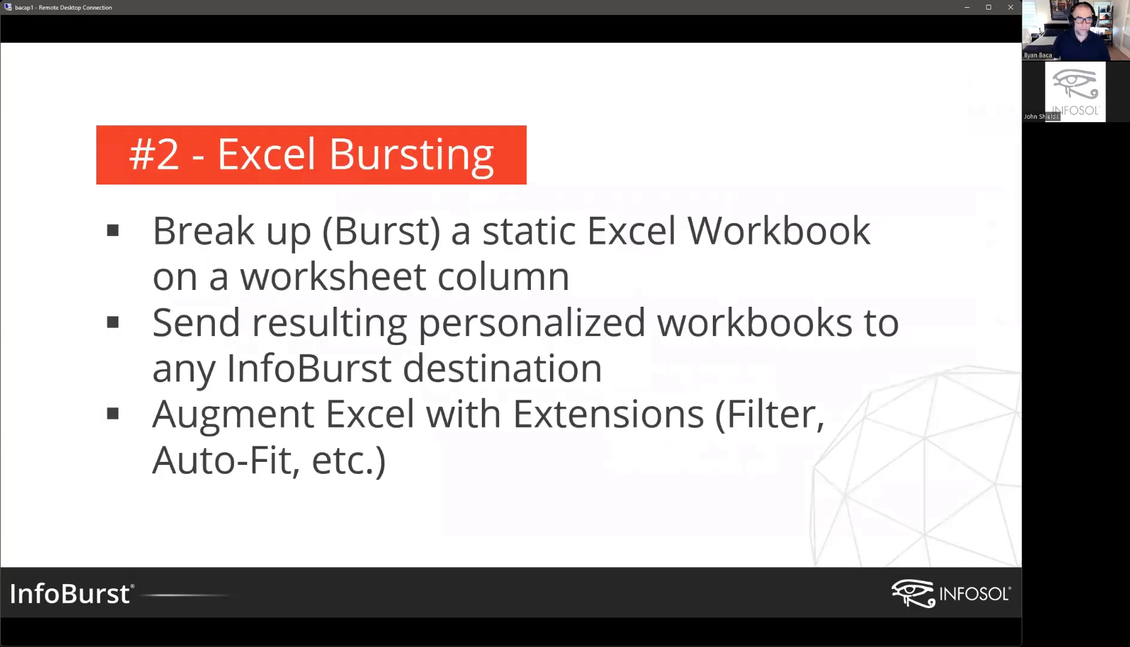
{"action": "key", "text": "Right"}
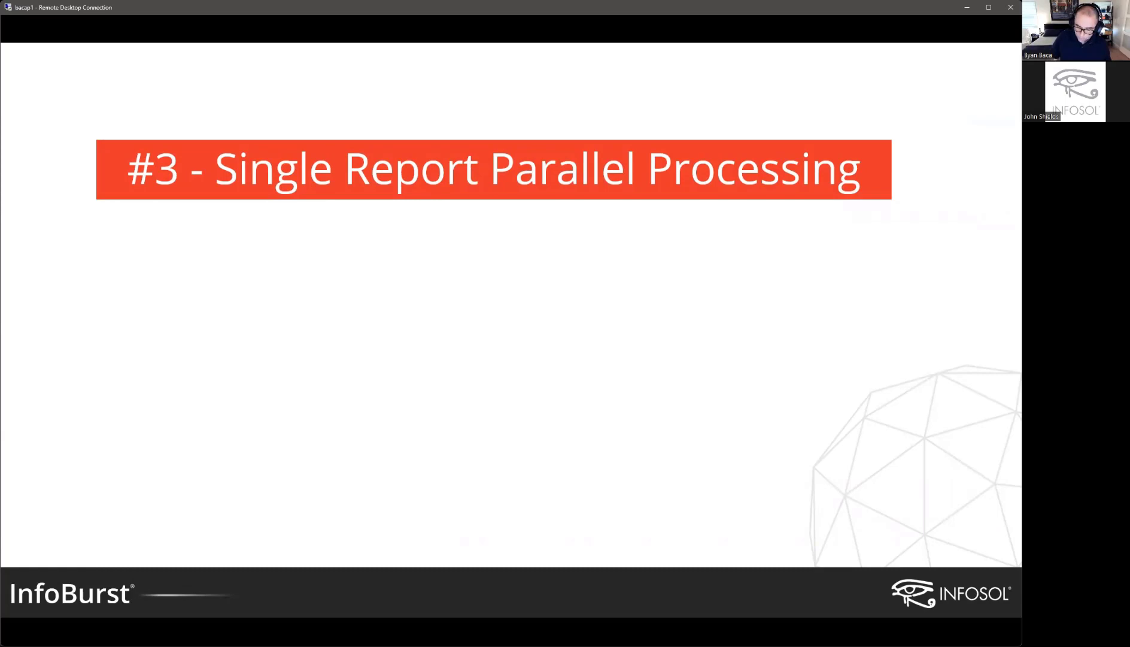
{"action": "key", "text": "Right"}
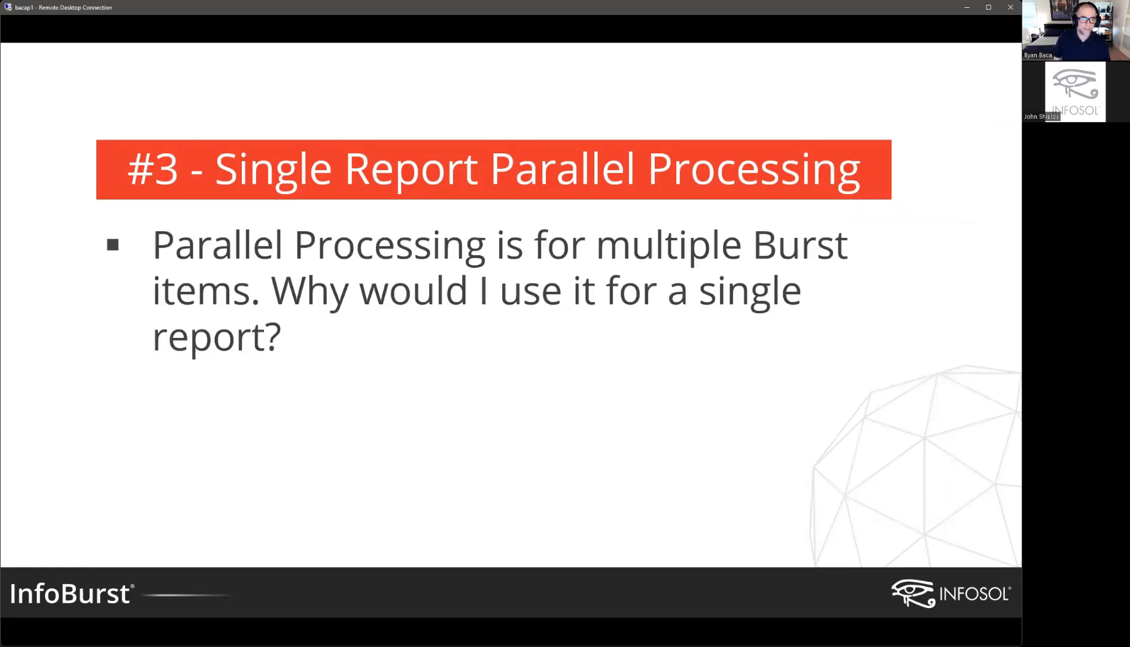
{"action": "key", "text": "Right"}
{"action": "key", "text": "Left"}
{"action": "key", "text": "Right"}
{"action": "key", "text": "Right"}
{"action": "key", "text": "Left"}
{"action": "key", "text": "Left"}
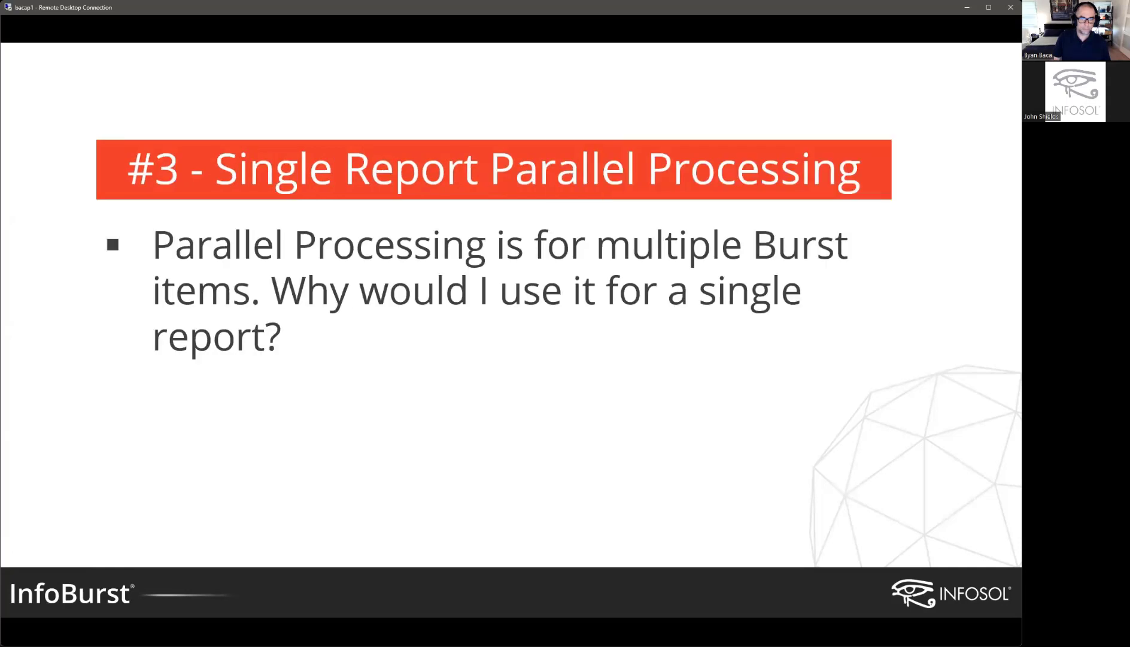
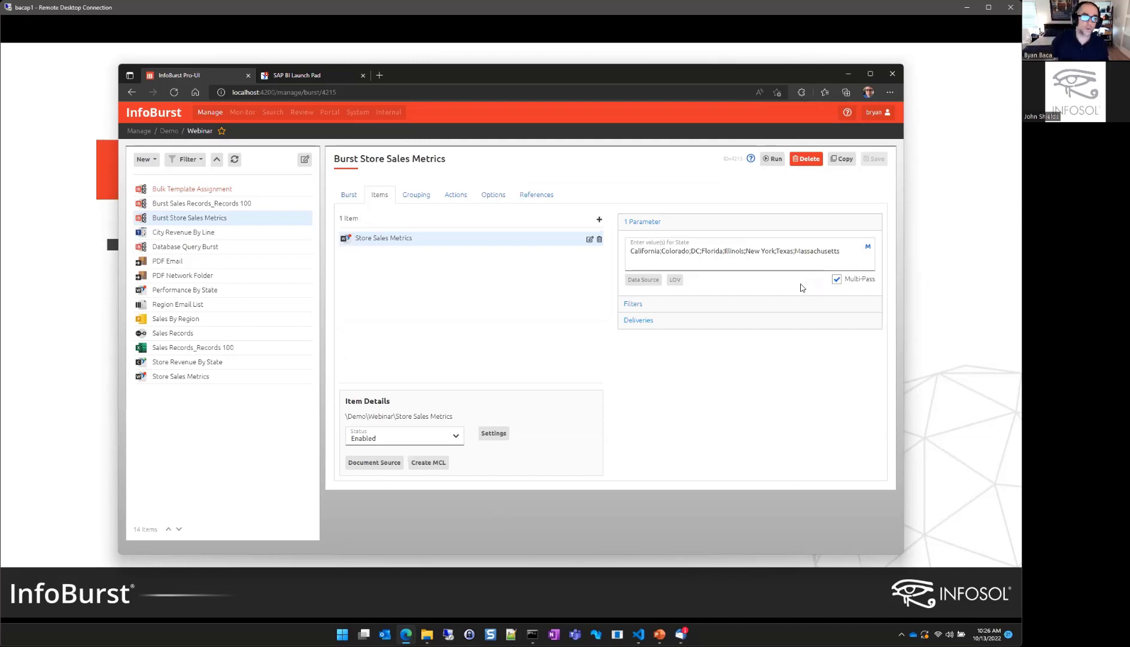
Step: Run the Burst Store Sales Metrics burst and close its Activity Log
{"action": "left_click", "coordinate": [772, 159]}
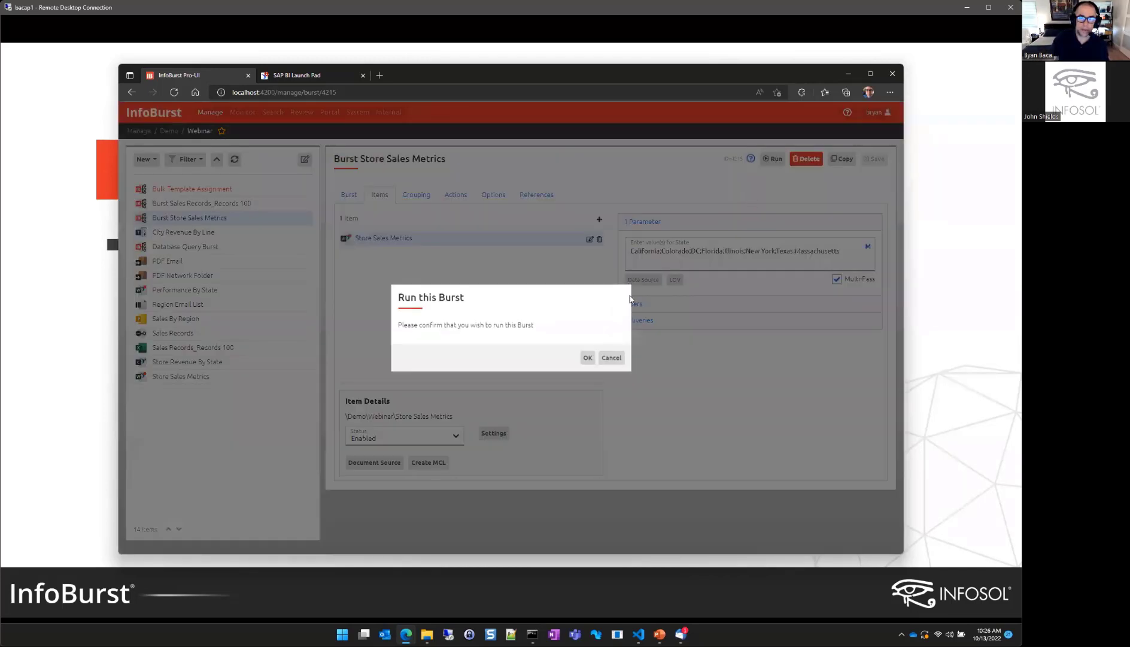
{"action": "left_click", "coordinate": [586, 358]}
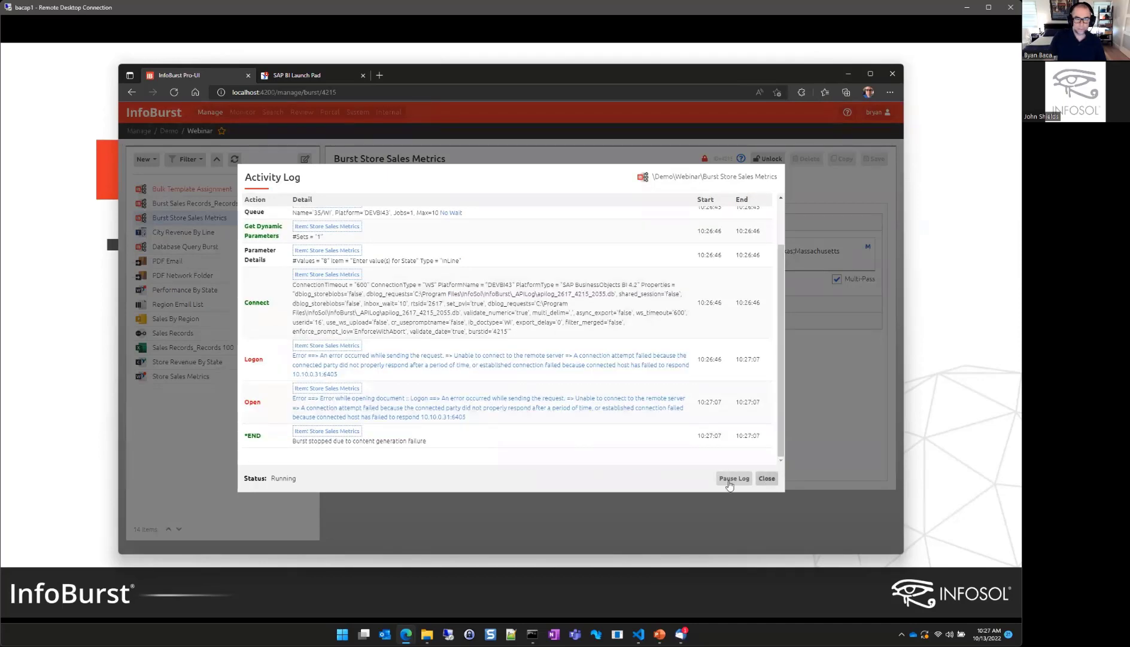
{"action": "left_click", "coordinate": [769, 479]}
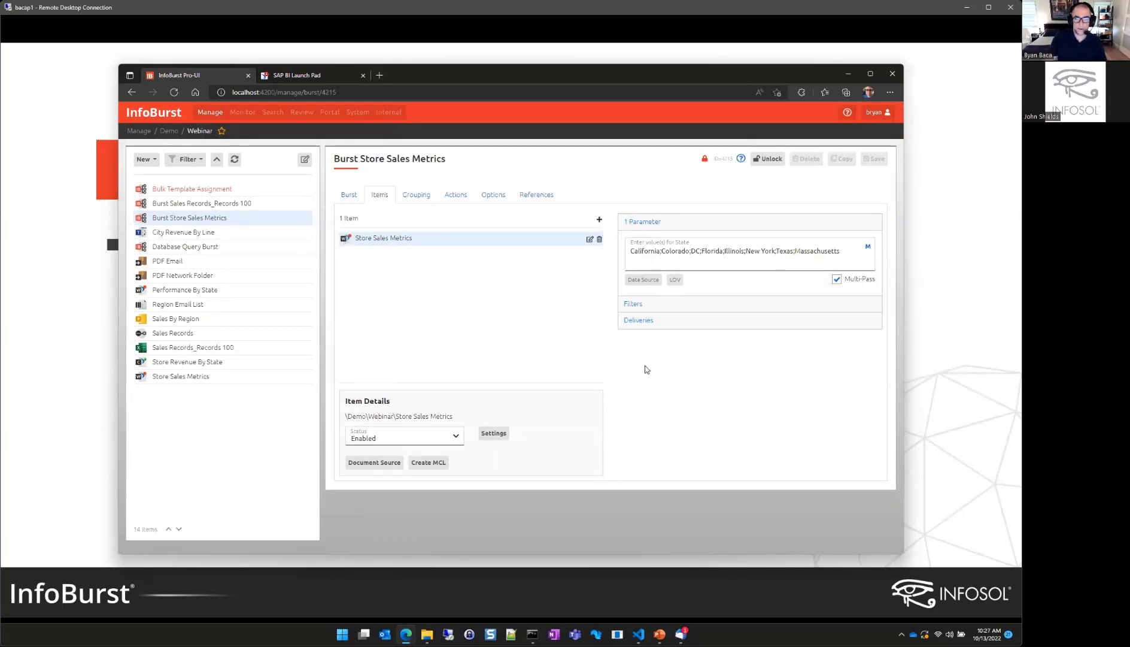
Step: Copy the State parameter values of the Store Sales Metrics item and set the item's status to Disabled
{"action": "left_click_drag", "start_coordinate": [845, 251], "coordinate": [629, 251]}
{"action": "key", "text": "ctrl+c"}
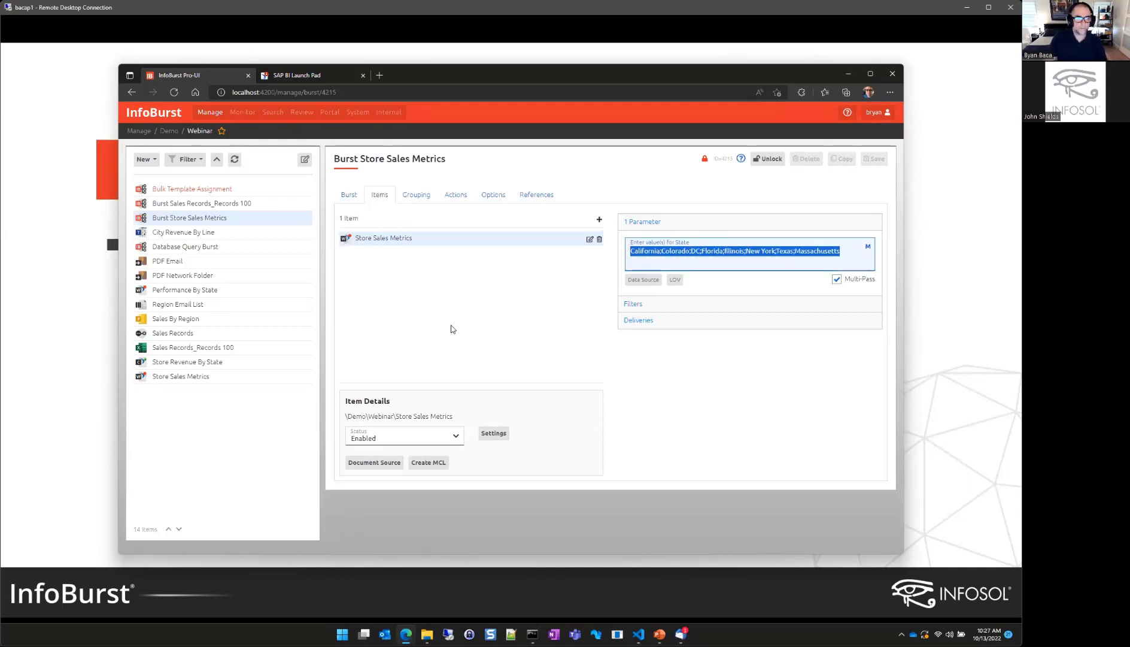
{"action": "left_click", "coordinate": [412, 437]}
{"action": "left_click", "coordinate": [378, 465]}
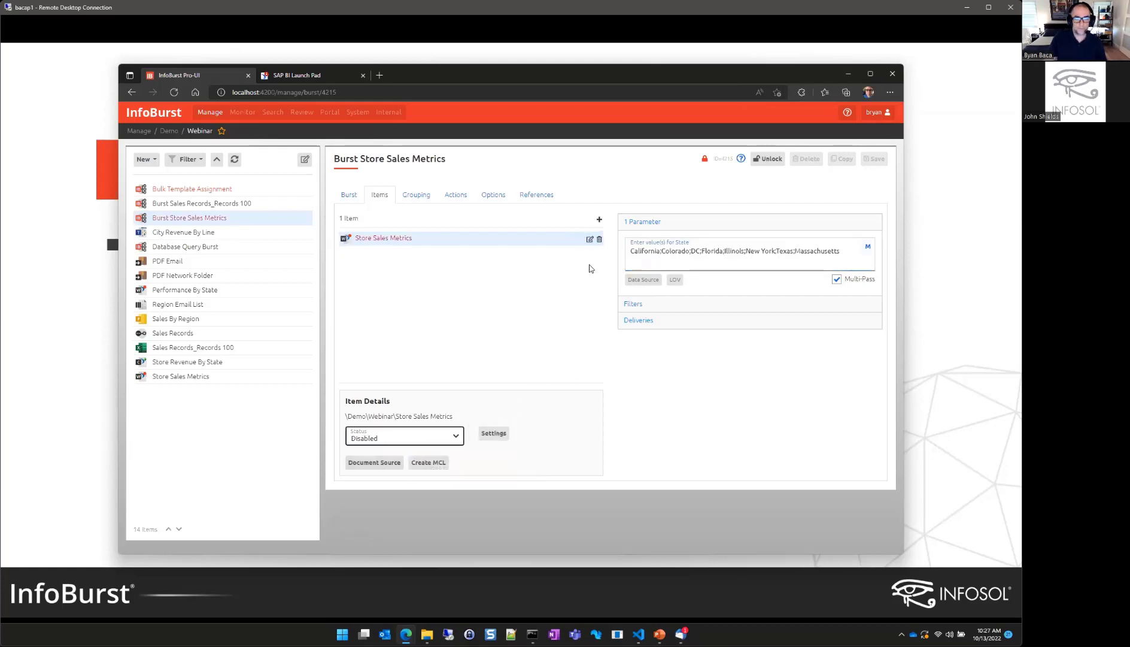
Step: Add the DEV_WEBI42_MVP document from Documents / BusinessObjects to the burst's items
{"action": "left_click", "coordinate": [600, 220]}
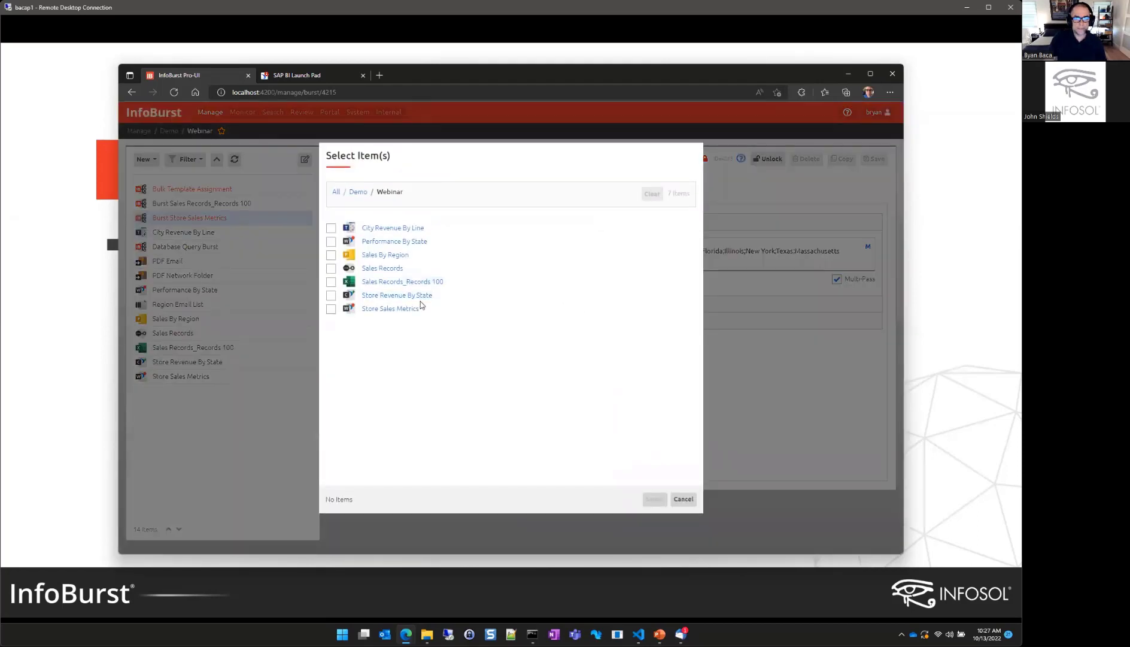
{"action": "left_click", "coordinate": [335, 193]}
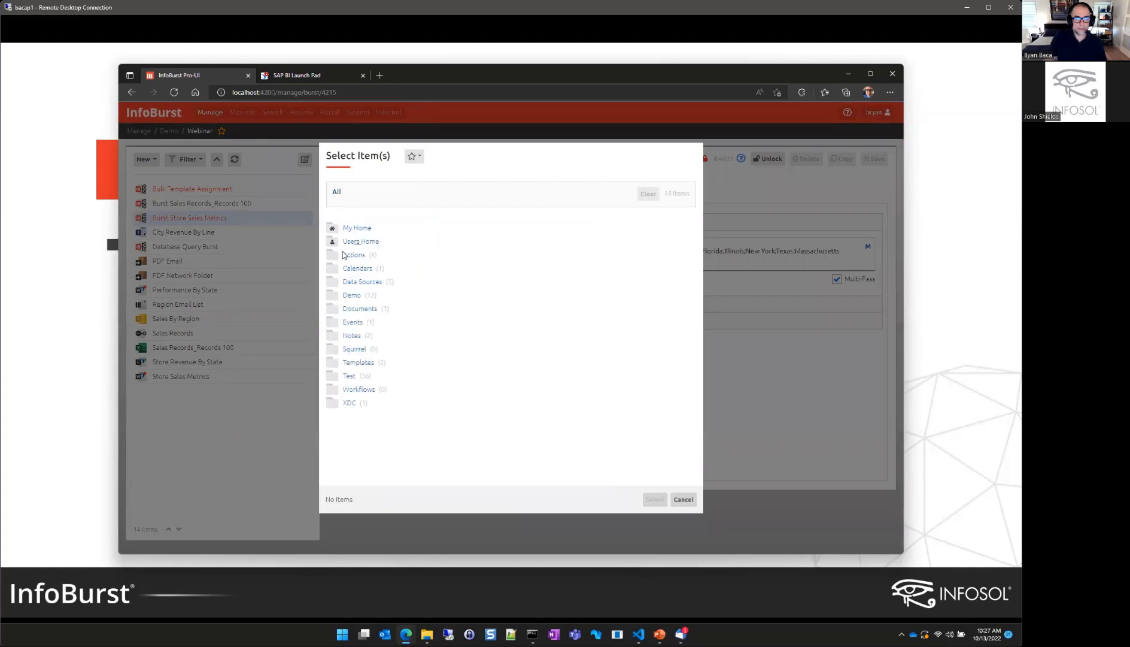
{"action": "left_click", "coordinate": [337, 312]}
{"action": "left_click", "coordinate": [368, 228]}
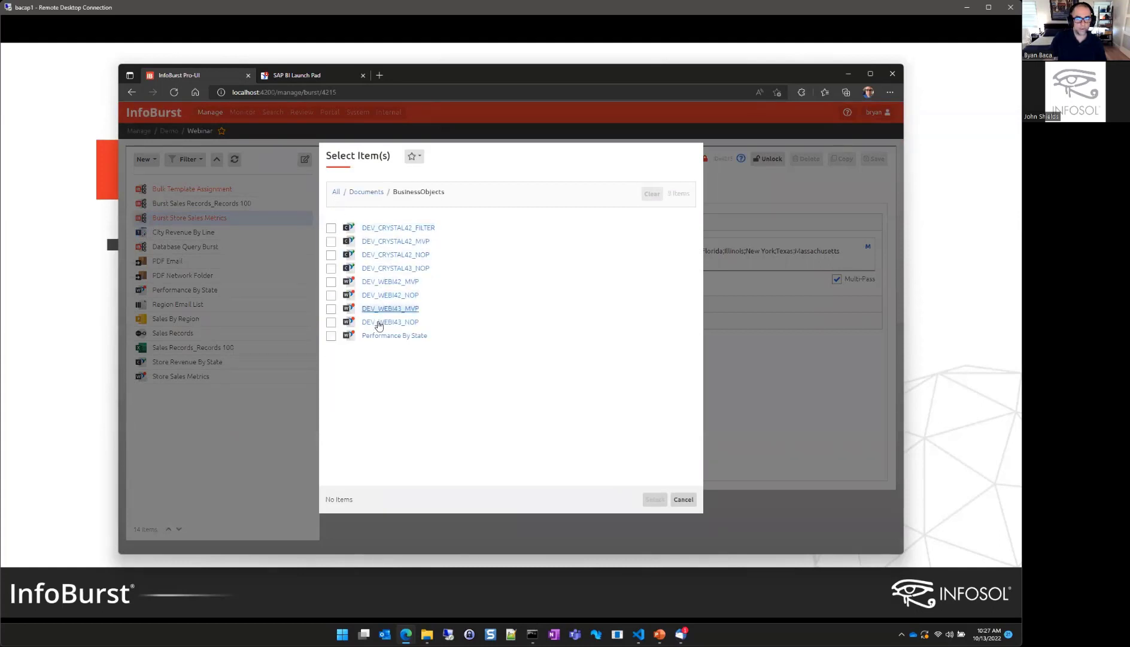
{"action": "left_click", "coordinate": [331, 282]}
{"action": "left_click", "coordinate": [655, 500]}
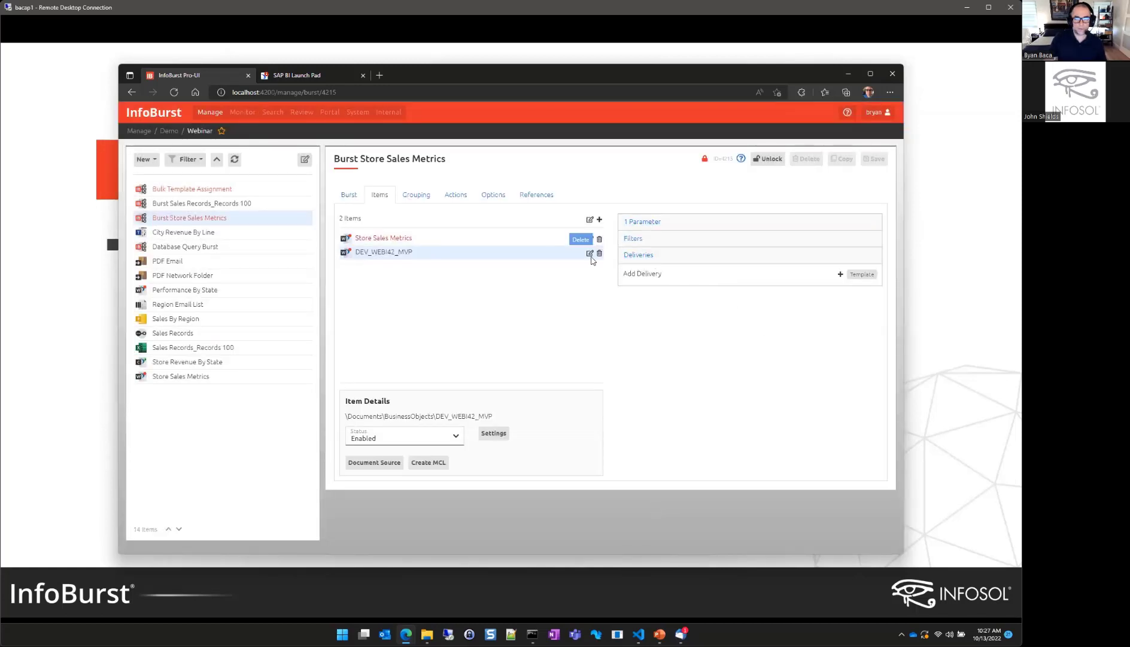
Step: Check the delivery of the Store Sales Metrics item and delete that item from the burst
{"action": "left_click", "coordinate": [600, 239]}
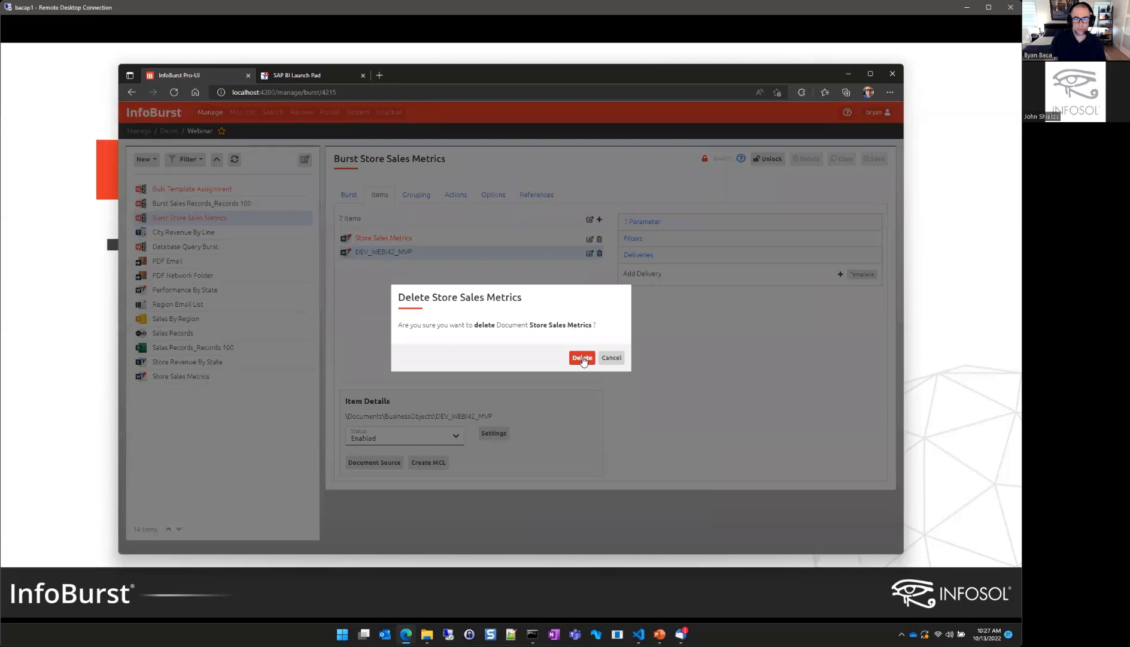
{"action": "left_click", "coordinate": [612, 357]}
{"action": "left_click", "coordinate": [511, 240]}
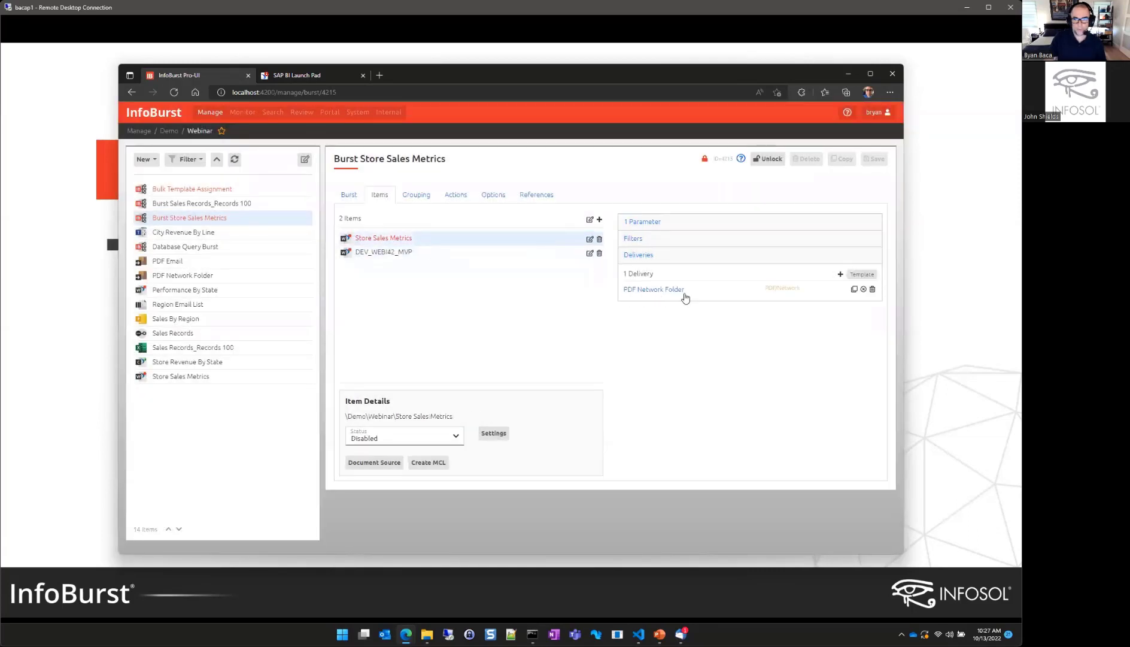
{"action": "left_click", "coordinate": [599, 240]}
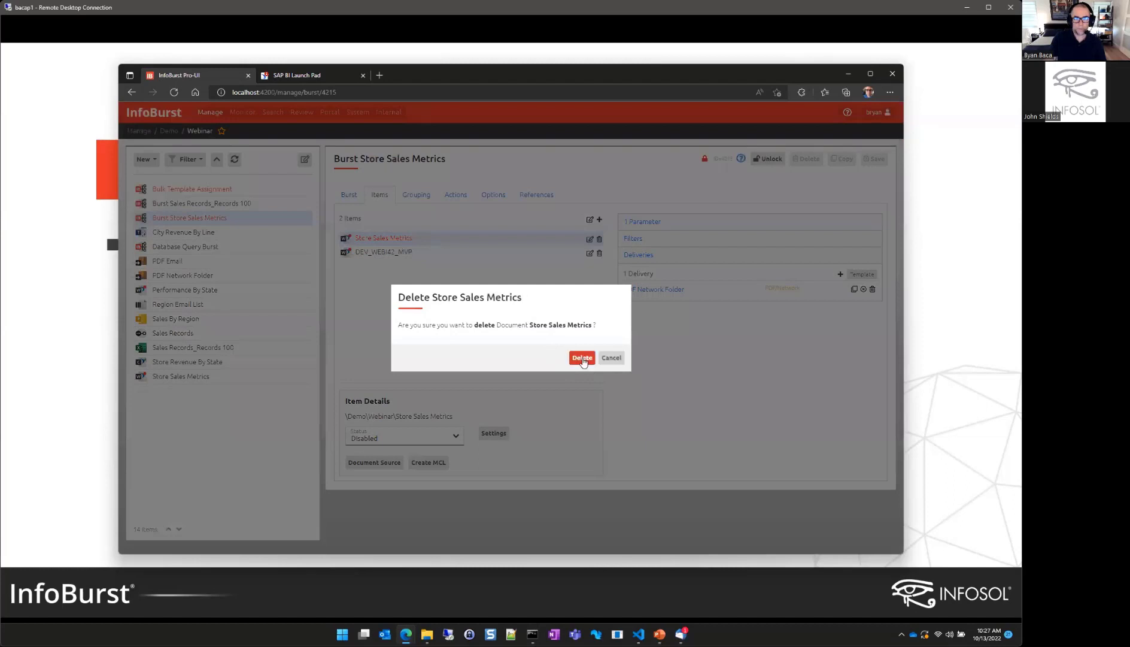
{"action": "left_click", "coordinate": [582, 357]}
Step: Replace the DEV_WEBI42_MVP State values with the copied California;Colorado;DC;Florida;Illinois;New York;Texas;Massachusetts and enable Multi-Pass
{"action": "left_click", "coordinate": [643, 222]}
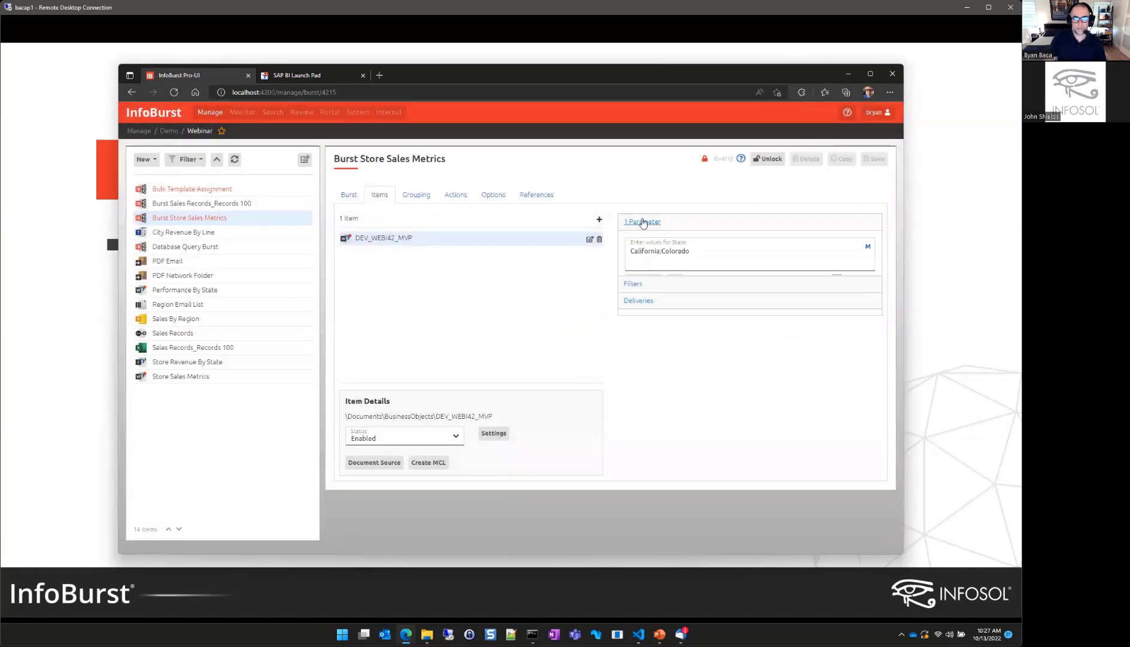
{"action": "left_click", "coordinate": [700, 252]}
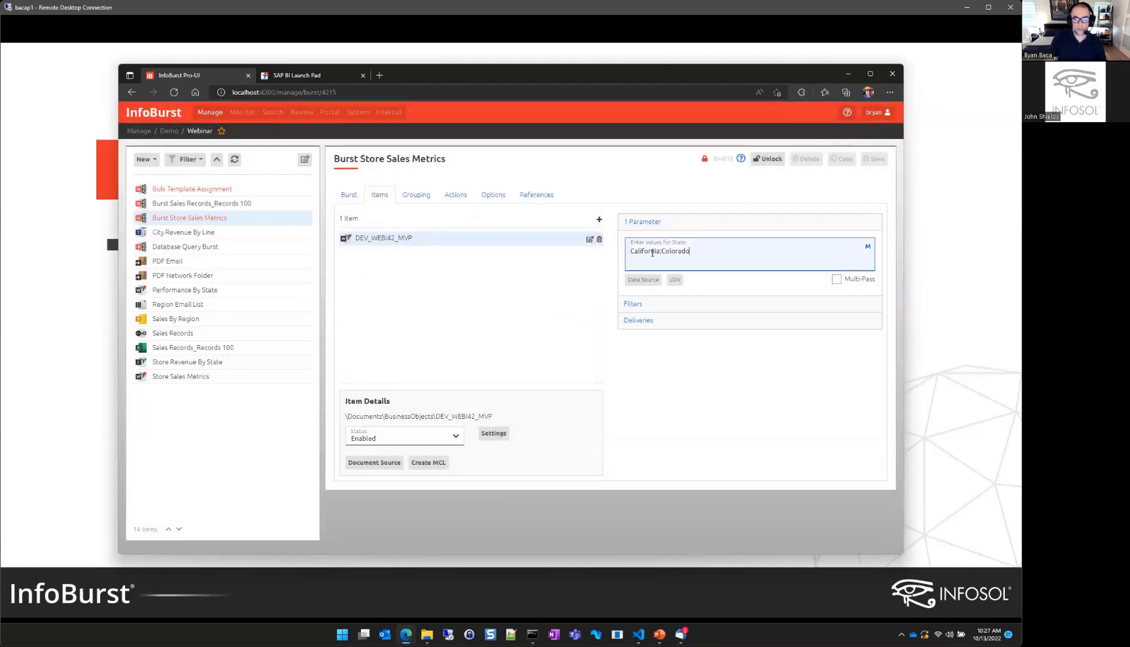
{"action": "key", "text": "ctrl+a"}
{"action": "key", "text": "ctrl+v"}
{"action": "left_click", "coordinate": [837, 293]}
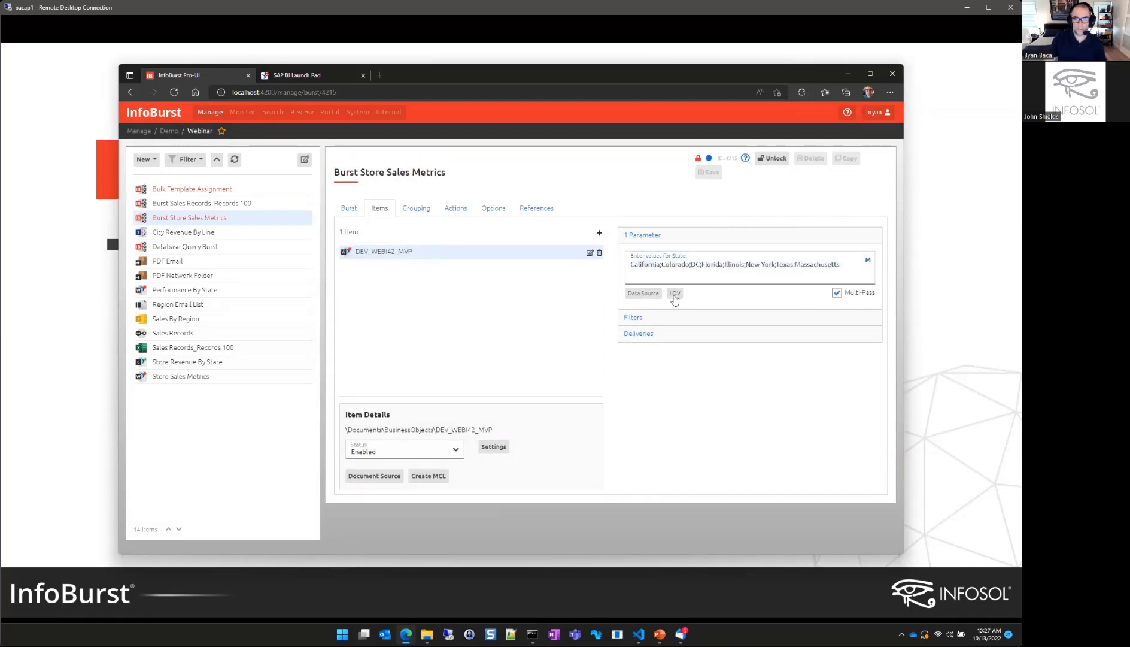
Step: Unlock the Burst Store Sales Metrics burst, save its changes and check the State parameter values
{"action": "left_click", "coordinate": [634, 316]}
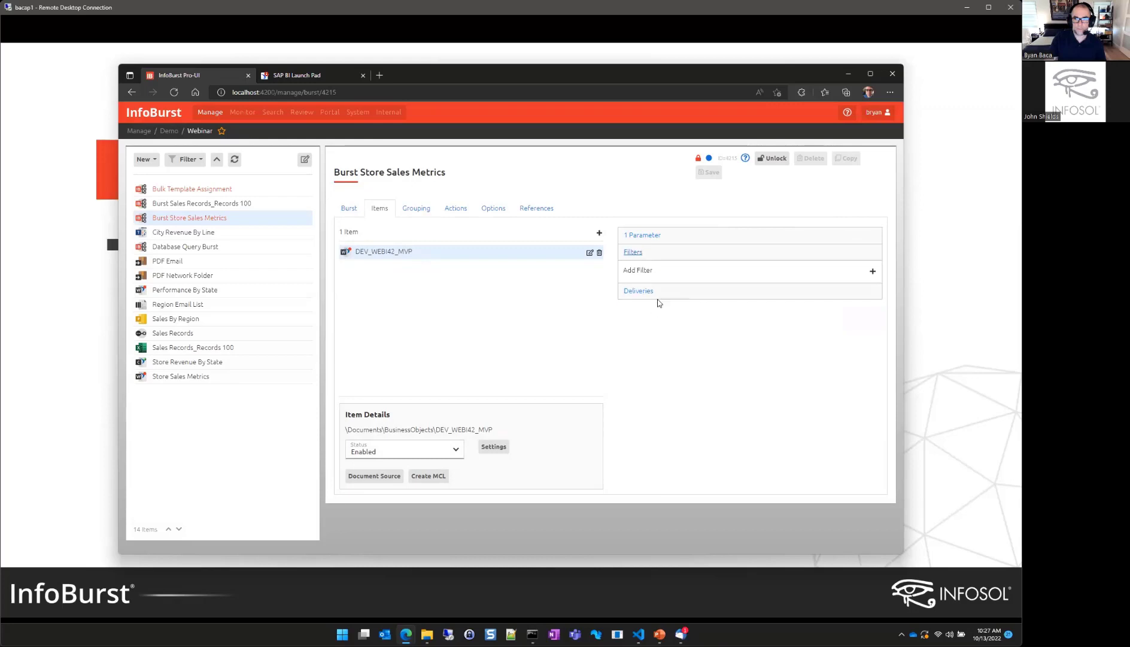
{"action": "left_click", "coordinate": [766, 158]}
{"action": "left_click", "coordinate": [588, 372]}
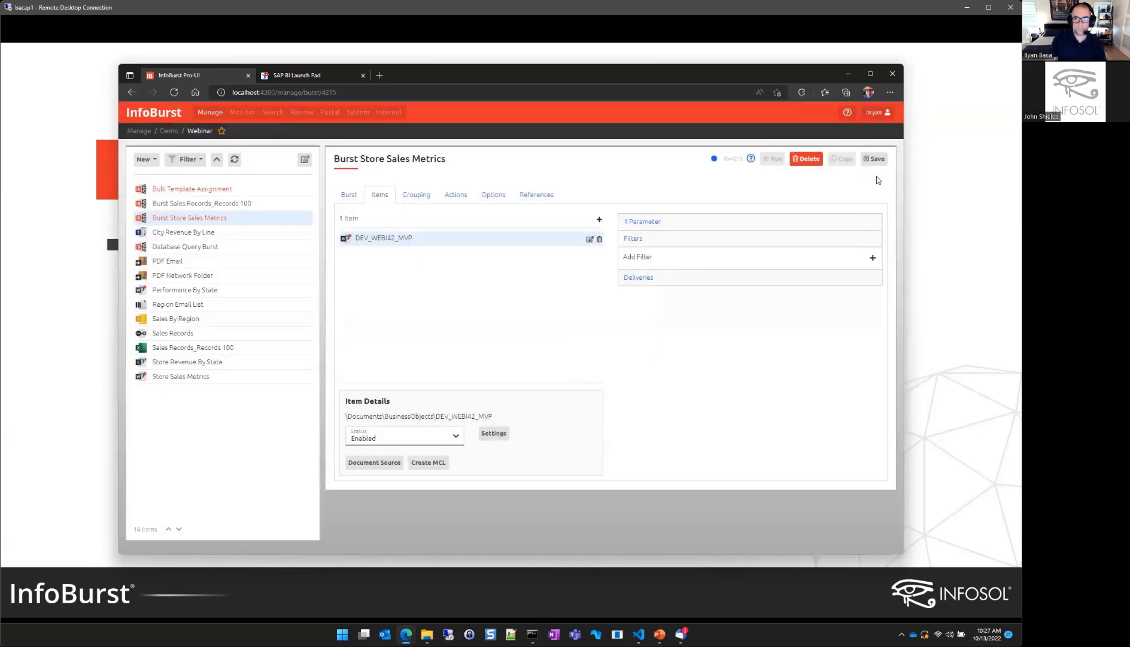
{"action": "left_click", "coordinate": [642, 221]}
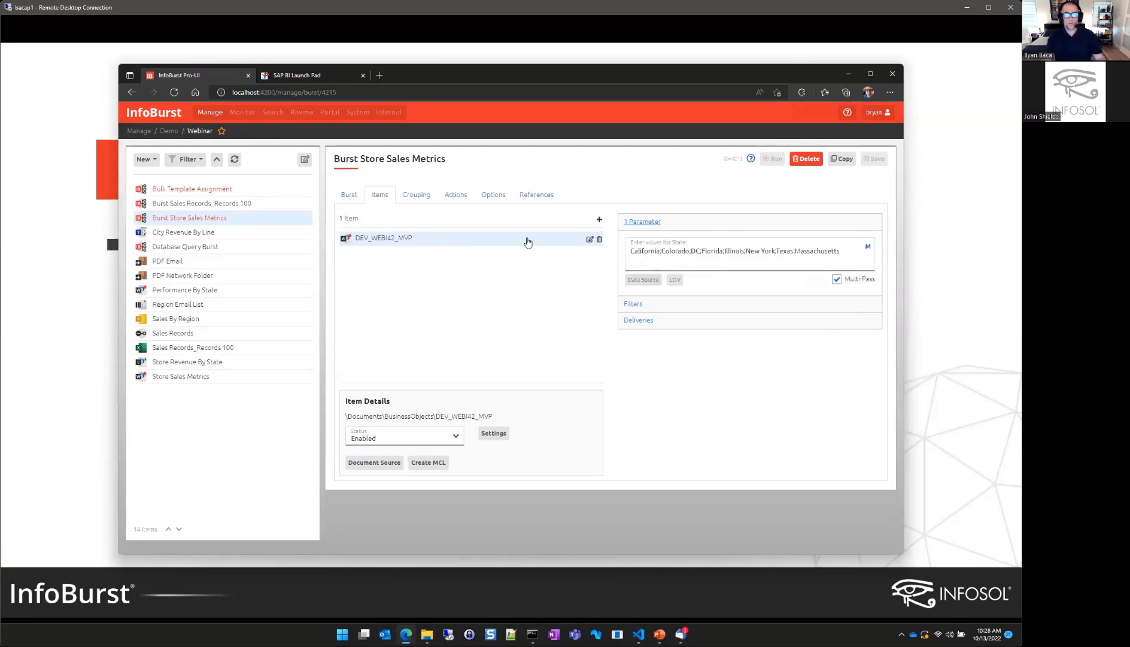
Step: Add a delivery to the DEV_WEBI42_MVP item from the PDF Network Folder template
{"action": "left_click", "coordinate": [638, 322]}
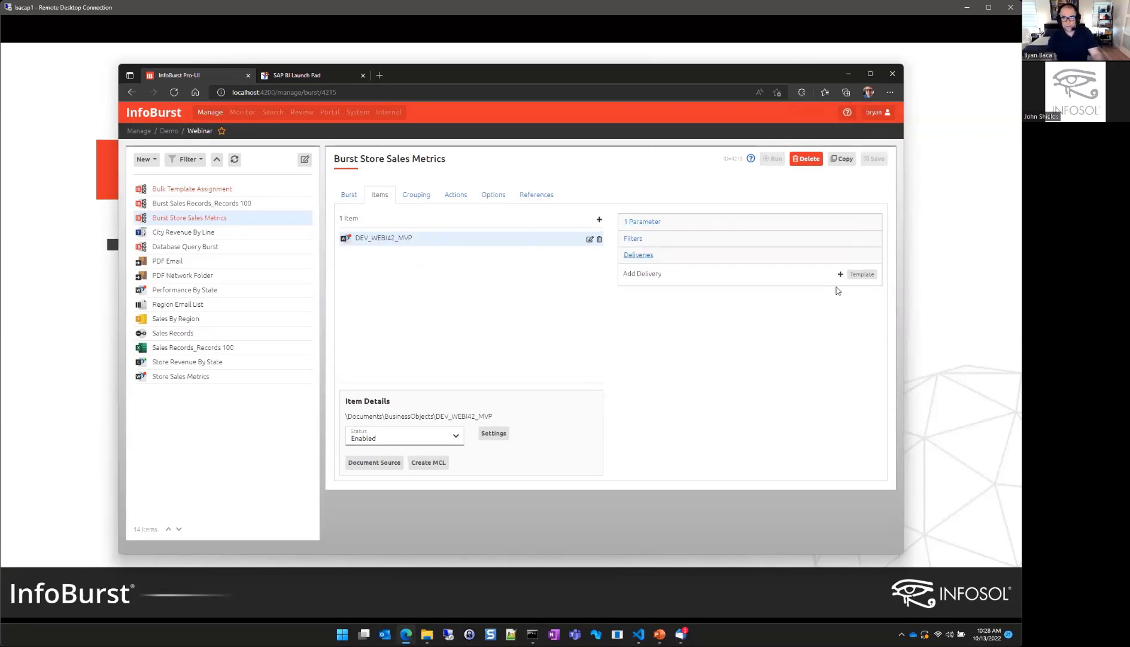
{"action": "left_click", "coordinate": [860, 275]}
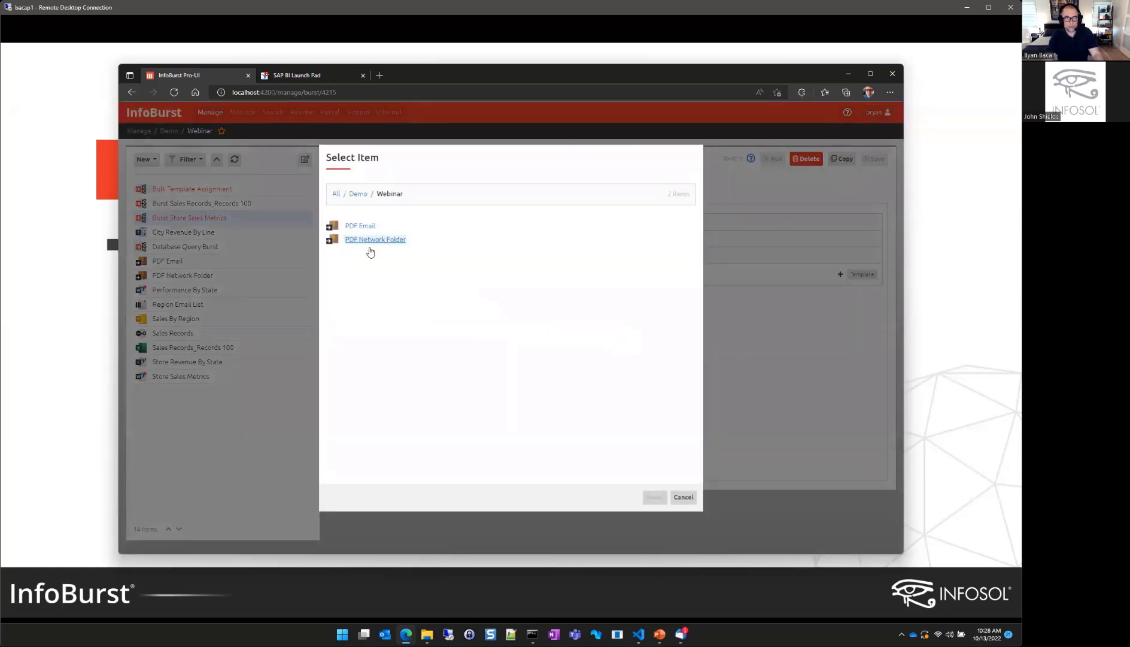
{"action": "left_click", "coordinate": [366, 240]}
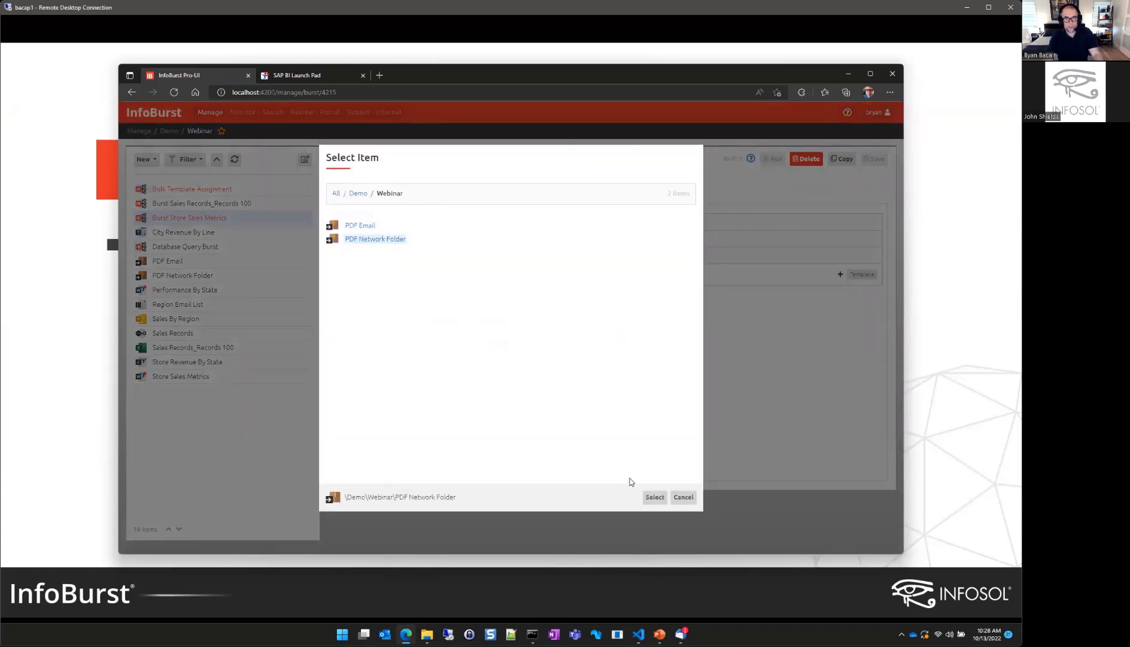
{"action": "left_click", "coordinate": [655, 498]}
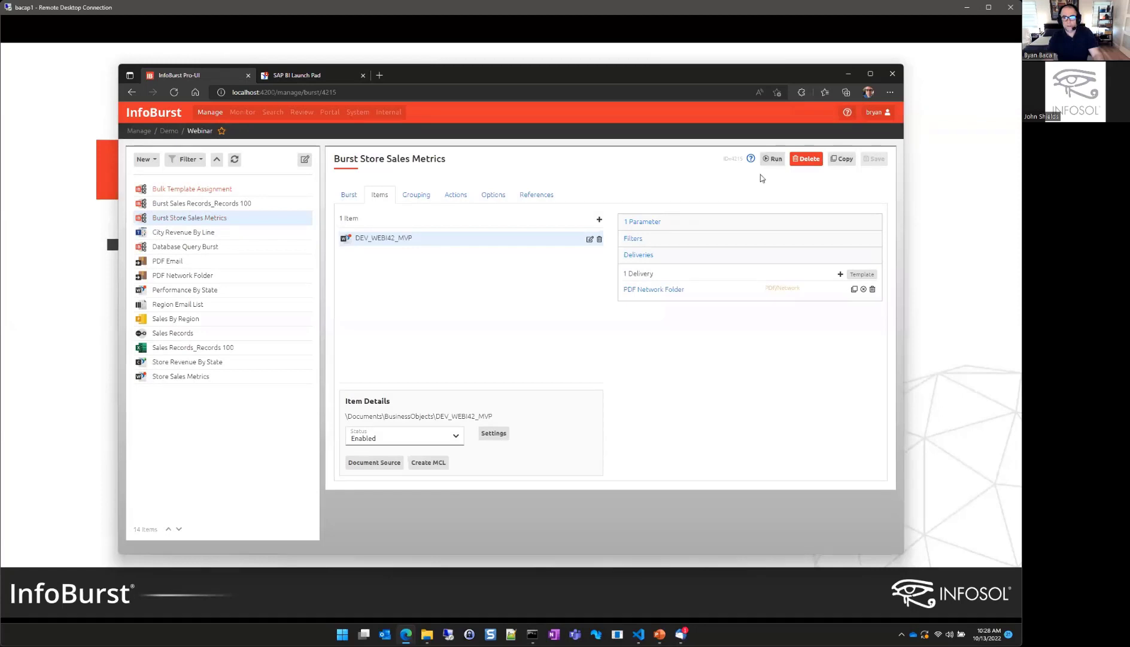
Step: Run the burst and examine the Set Parameter, Refresh, Export and delivery entries for each state in its Activity Log
{"action": "left_click", "coordinate": [772, 159]}
{"action": "left_click", "coordinate": [587, 358]}
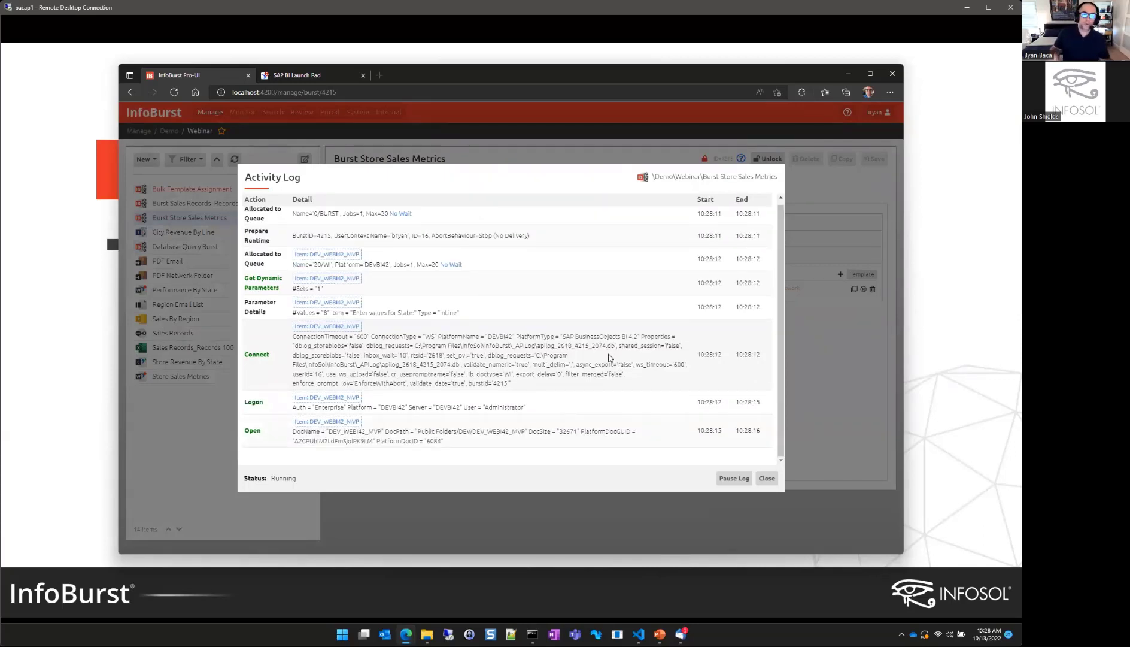
{"action": "scroll", "coordinate": [609, 358], "scroll_direction": "down", "scroll_amount": 3}
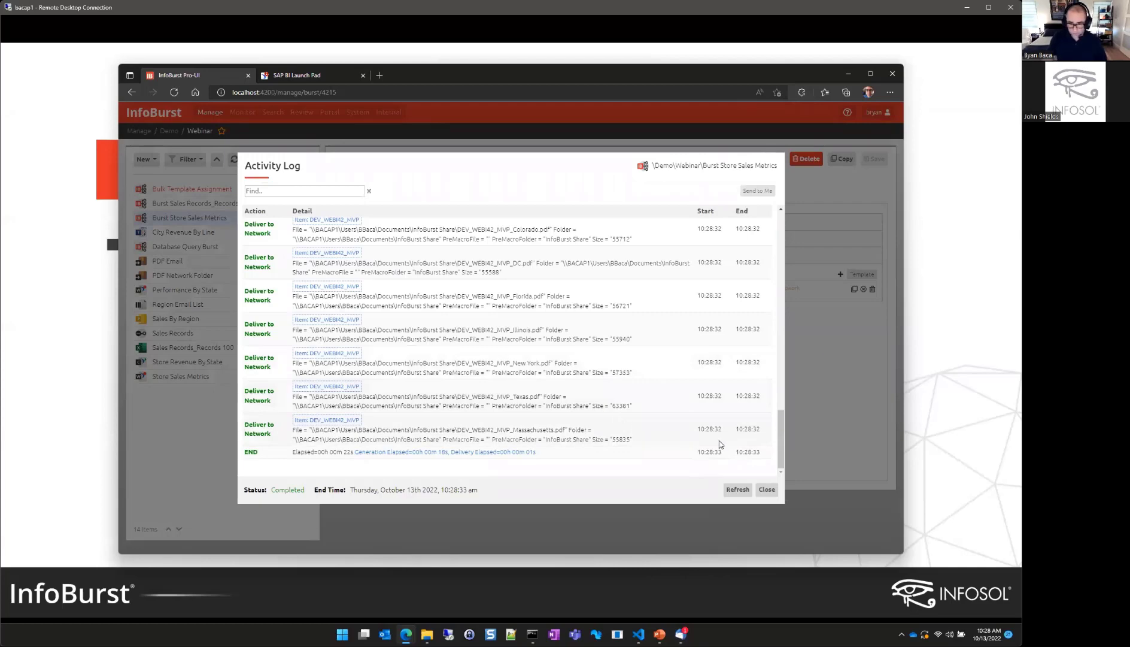
{"action": "left_click_drag", "start_coordinate": [781, 437], "coordinate": [783, 278]}
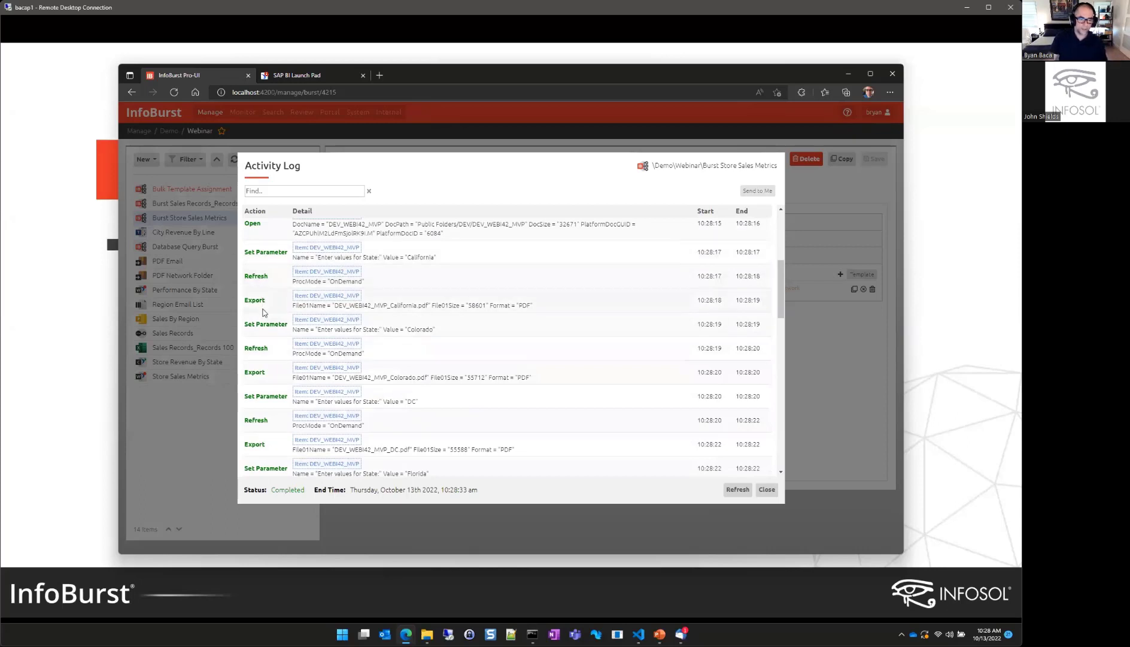
{"action": "scroll", "coordinate": [384, 338], "scroll_direction": "up", "scroll_amount": 2}
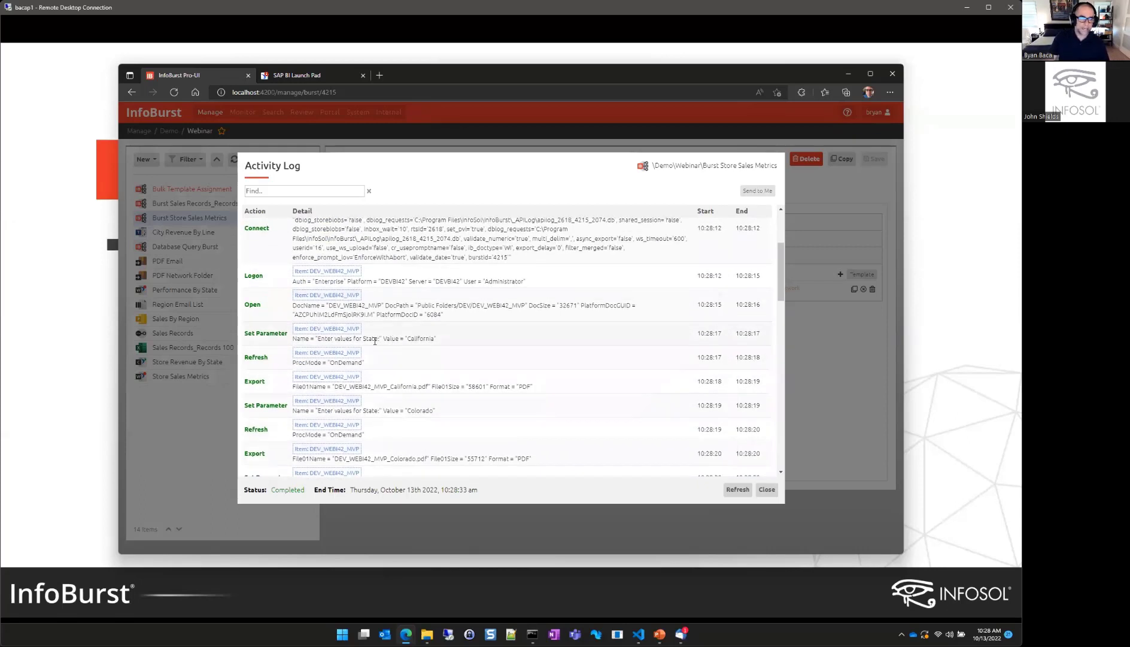
{"action": "scroll", "coordinate": [371, 395], "scroll_direction": "down", "scroll_amount": 1}
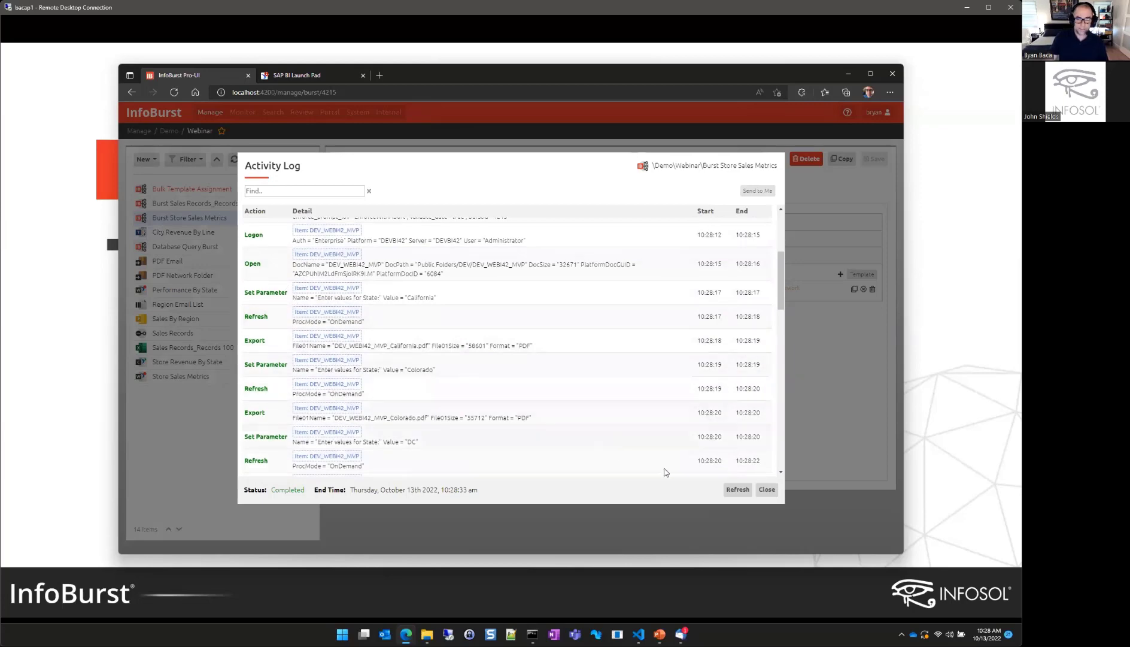
{"action": "left_click", "coordinate": [767, 489]}
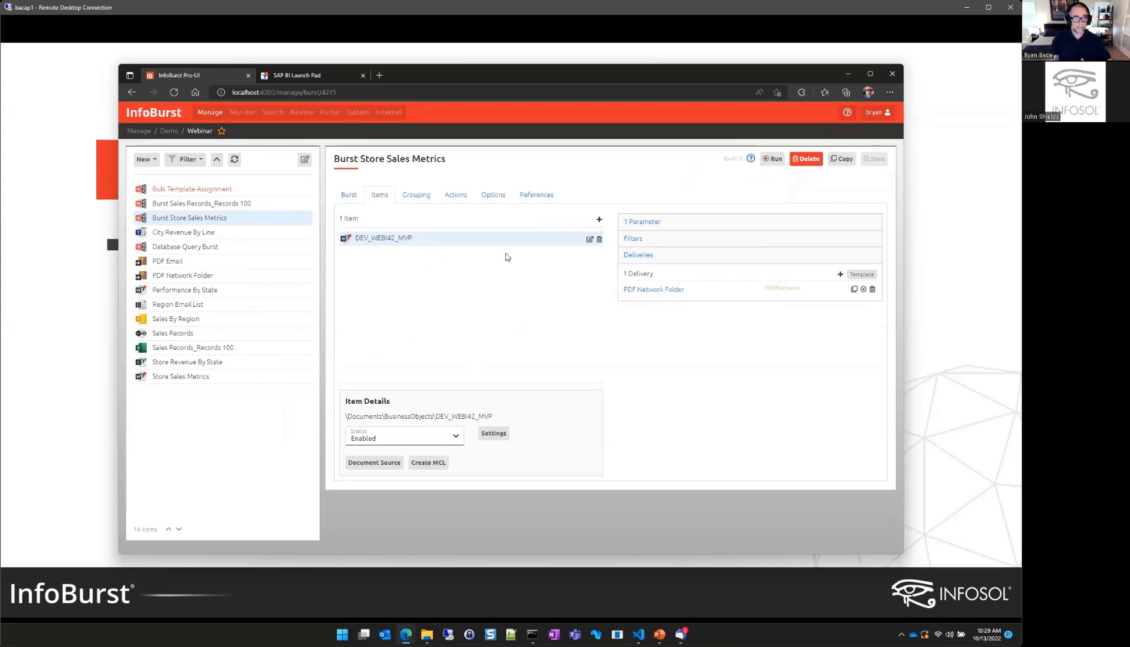
Step: Rename the DEV_WEBI42_MVP burst item as State Report Instance 1
{"action": "left_click", "coordinate": [590, 240]}
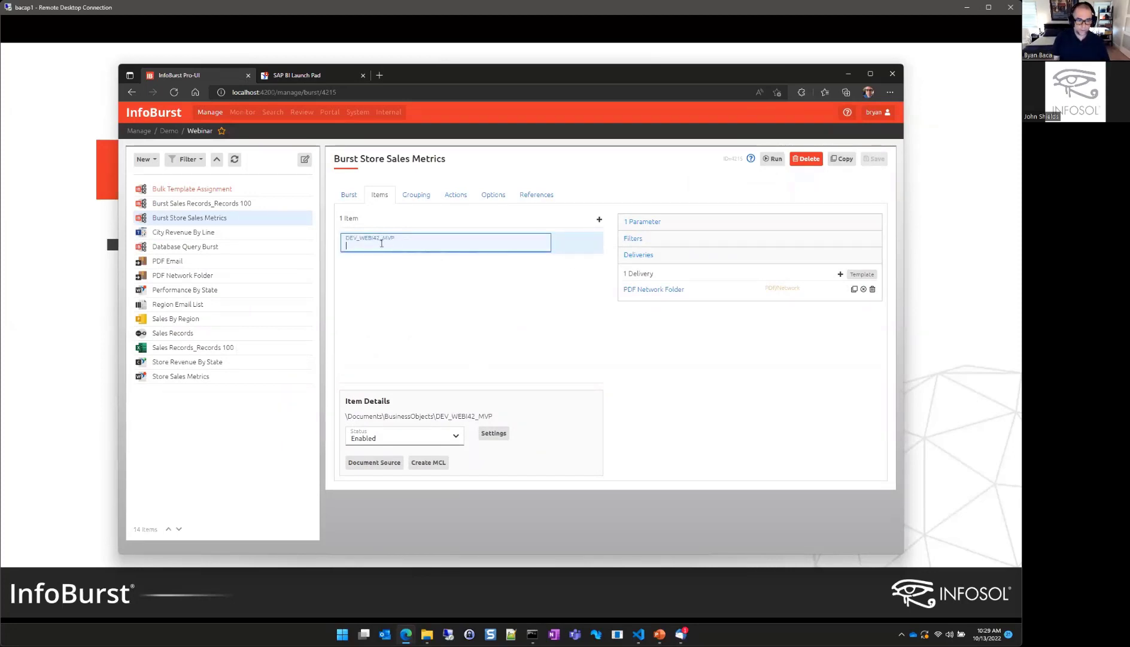
{"action": "type", "text": "Repo"}
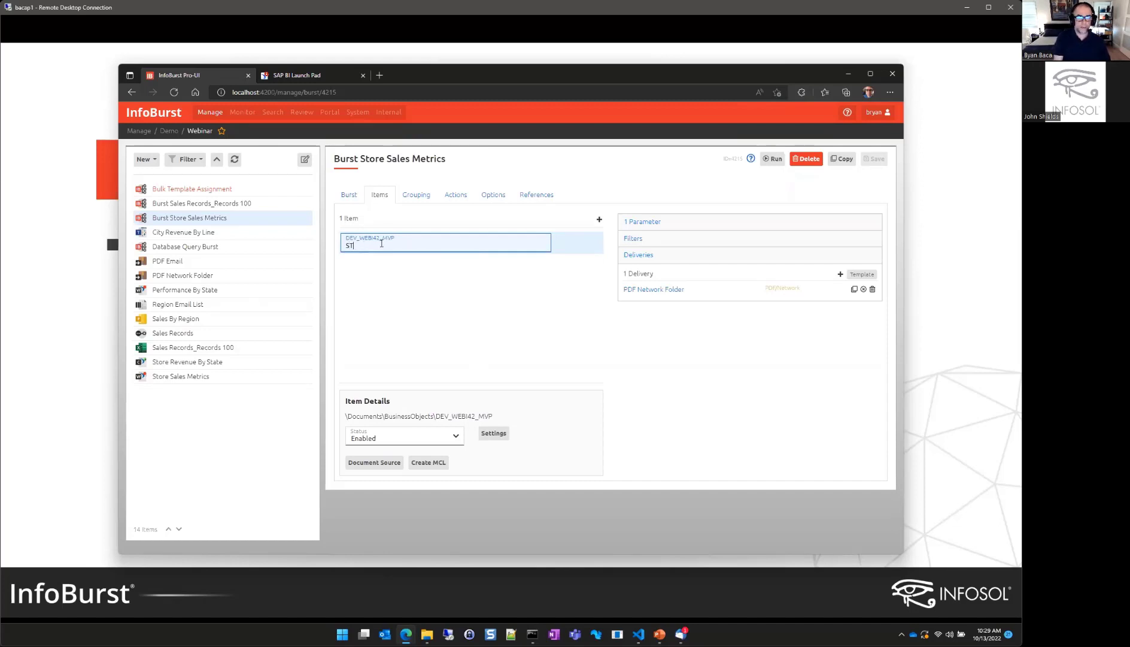
{"action": "type", "text": "ort Instanc"}
{"action": "key", "text": "BackSpace"}
{"action": "type", "text": "e"}
{"action": "left_click_drag", "start_coordinate": [416, 245], "coordinate": [330, 246]}
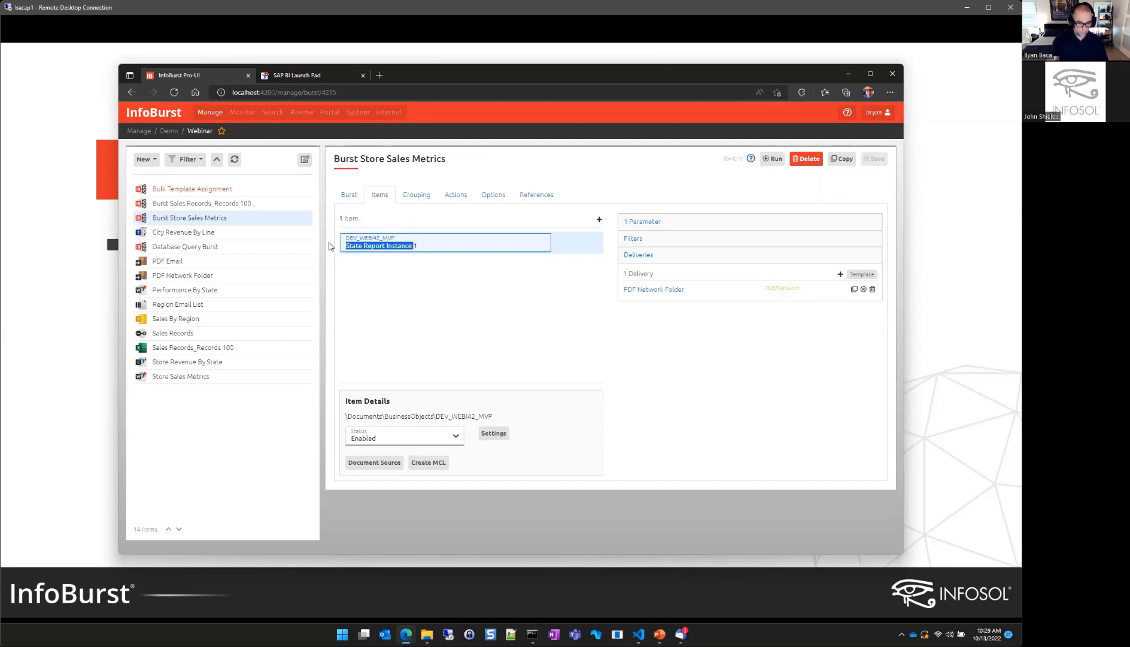
{"action": "left_click", "coordinate": [437, 275]}
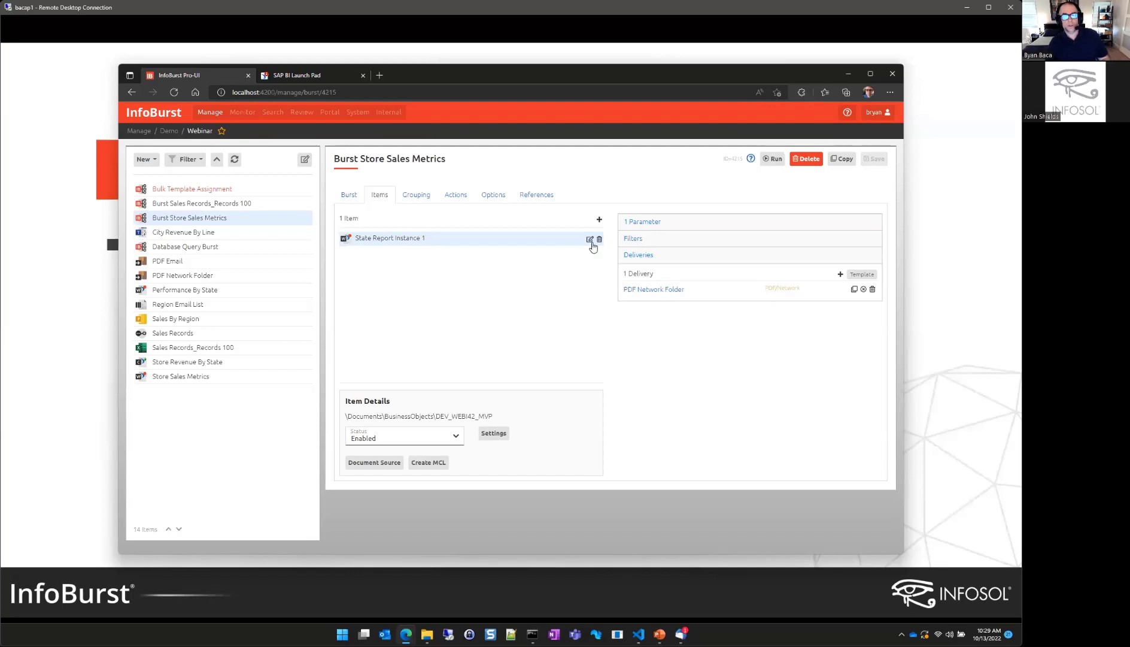
{"action": "left_click", "coordinate": [599, 221]}
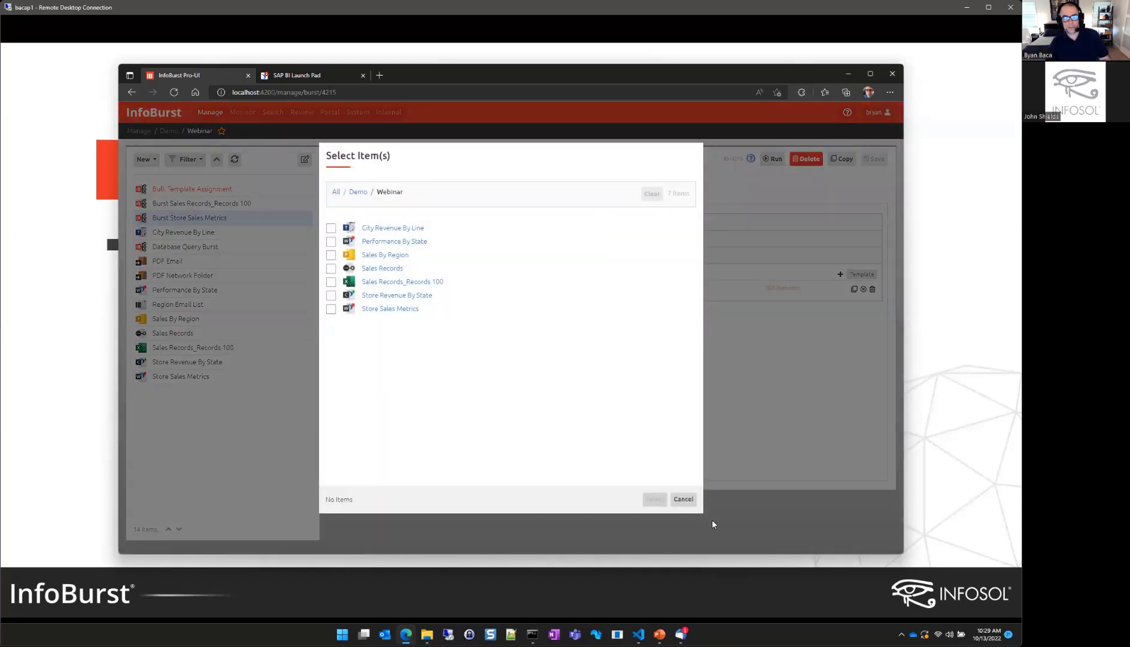
{"action": "left_click", "coordinate": [685, 502]}
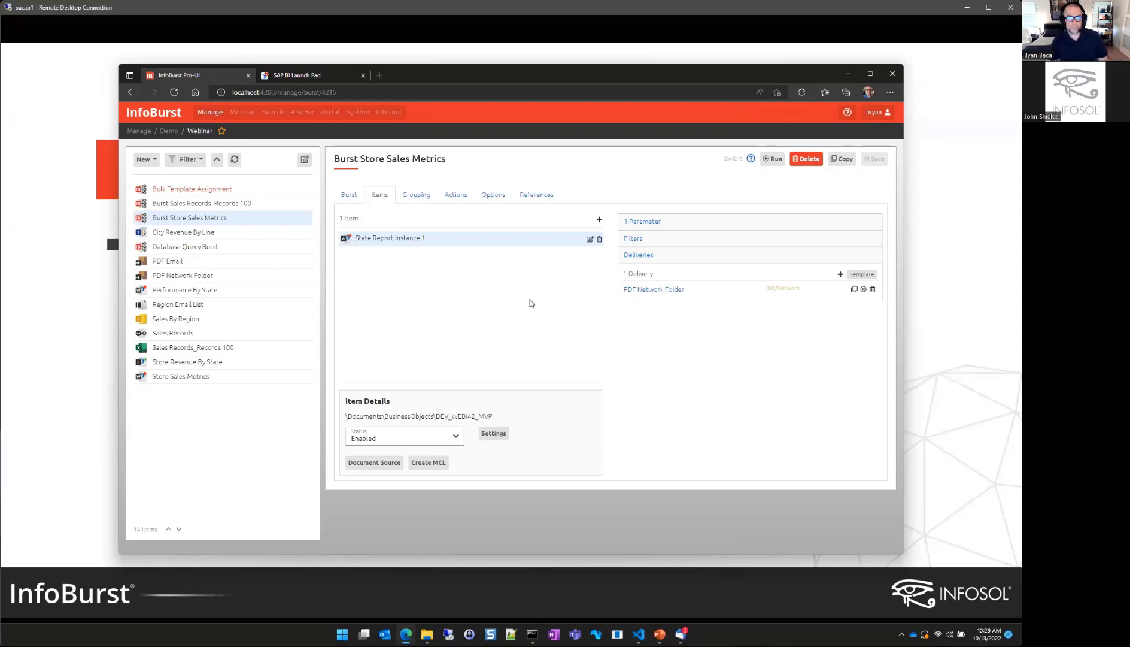
Step: Cut Illinois;New York;Texas;Massachusetts out of the State values of State Report Instance 1, keeping California;Colorado;DC;Florida
{"action": "left_click", "coordinate": [642, 222]}
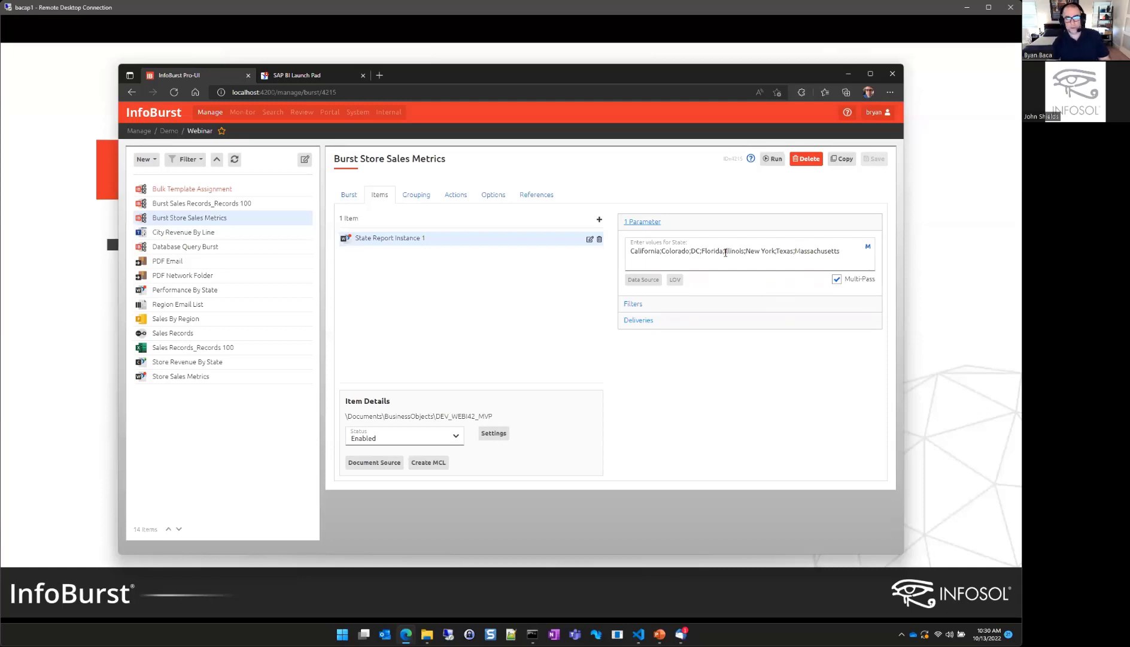
{"action": "left_click_drag", "start_coordinate": [842, 251], "coordinate": [724, 253]}
{"action": "key", "text": "ctrl+c"}
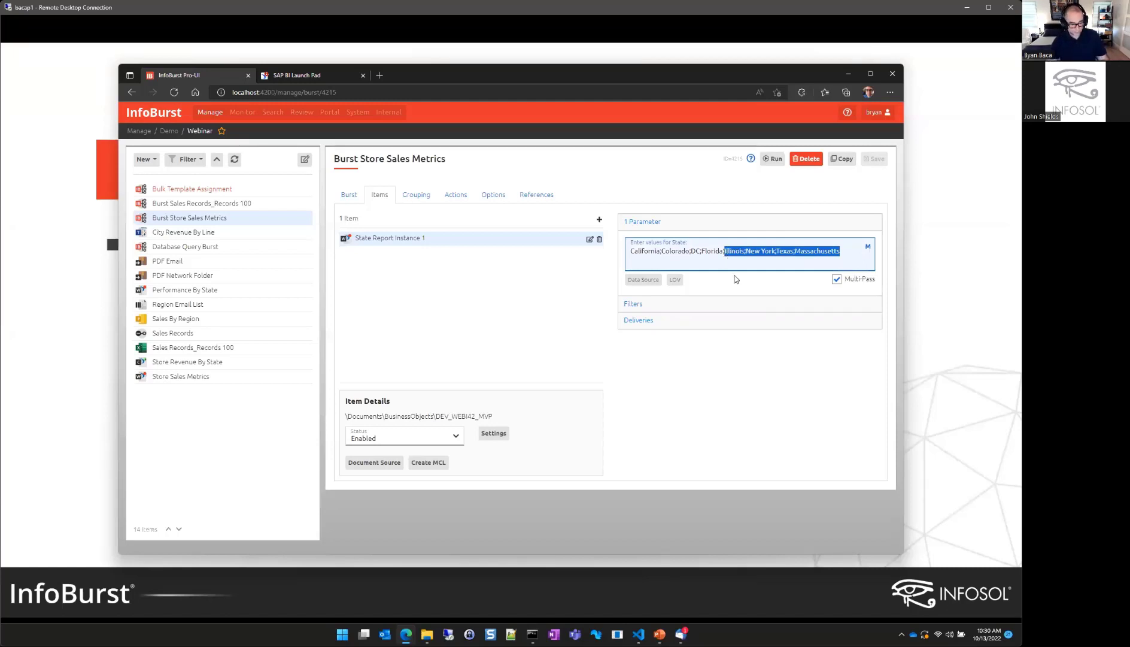
{"action": "key", "text": "Delete"}
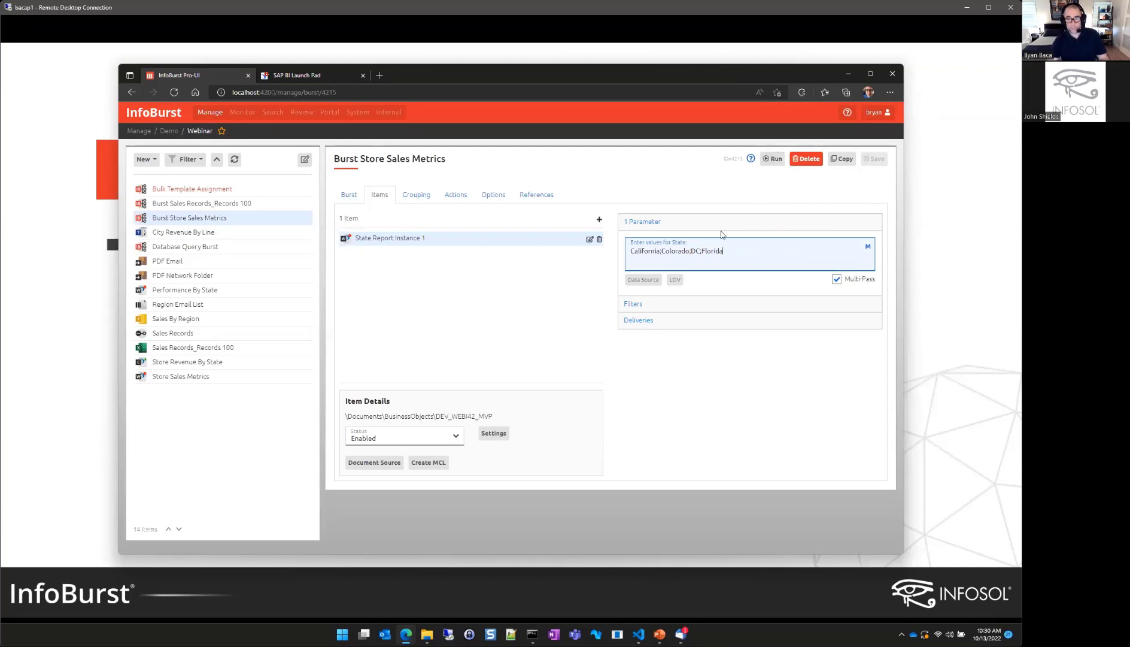
Step: Add another DEV_WEBI42_MVP item to the burst from the Documents/BusinessObjects folder
{"action": "left_click", "coordinate": [768, 162]}
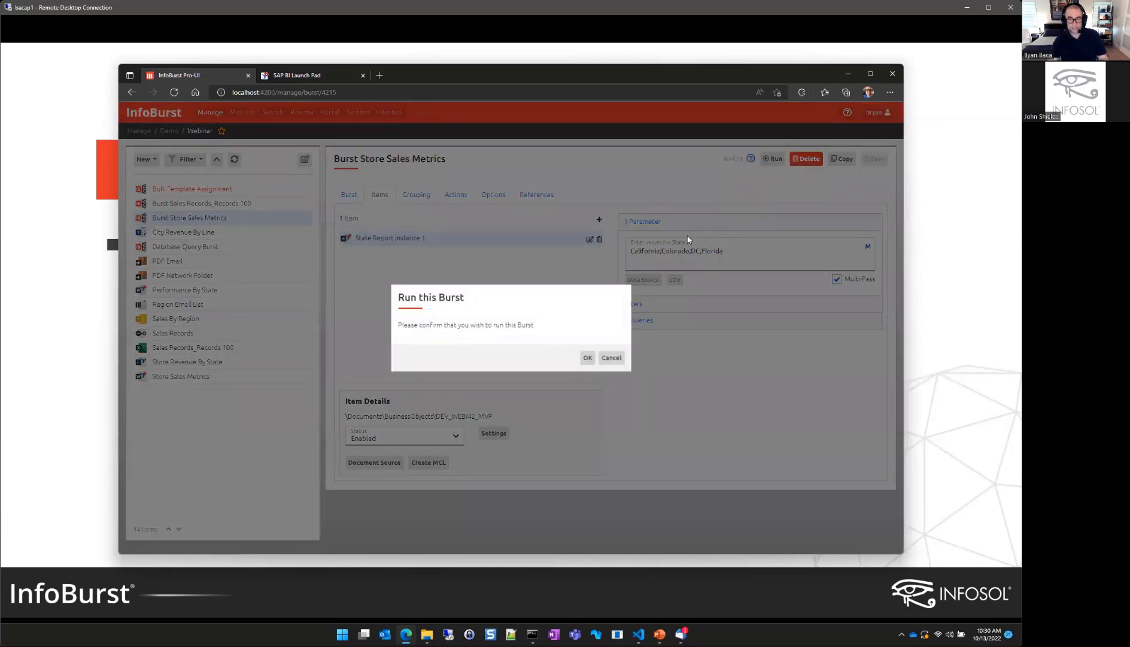
{"action": "left_click", "coordinate": [615, 358]}
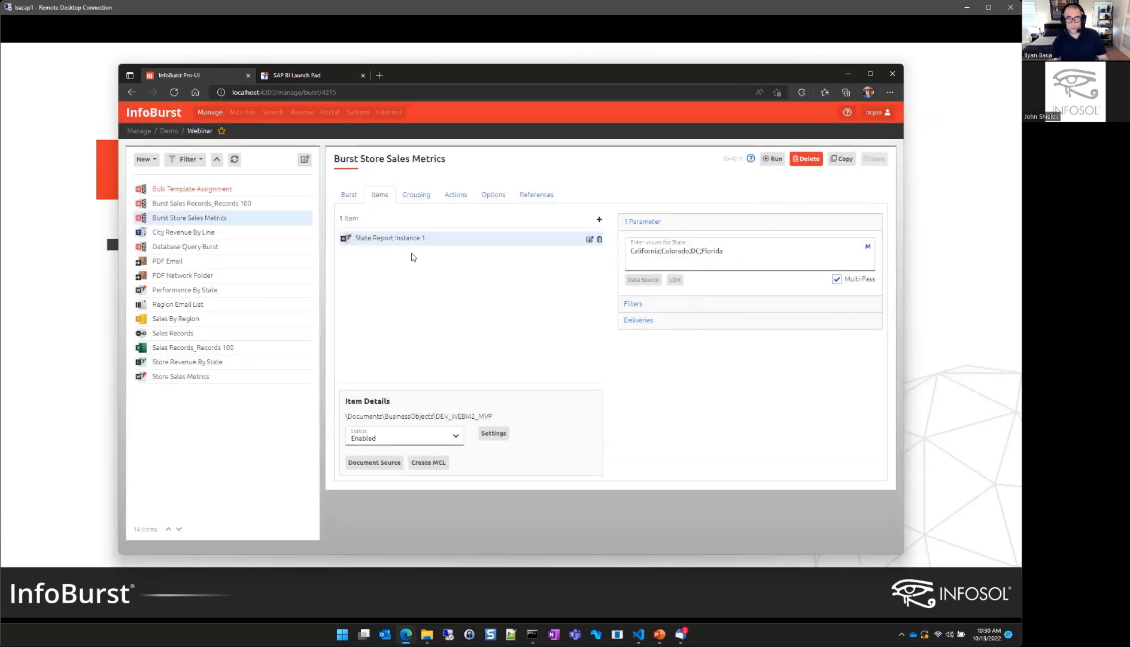
{"action": "left_click", "coordinate": [598, 221]}
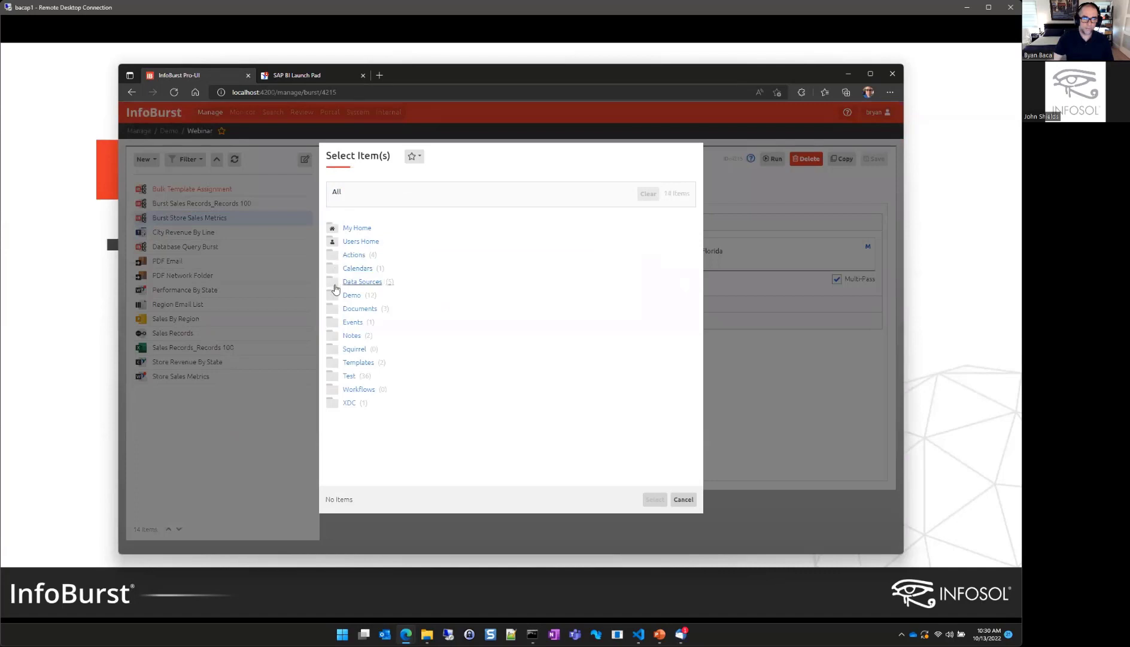
{"action": "left_click", "coordinate": [345, 308]}
{"action": "left_click", "coordinate": [363, 228]}
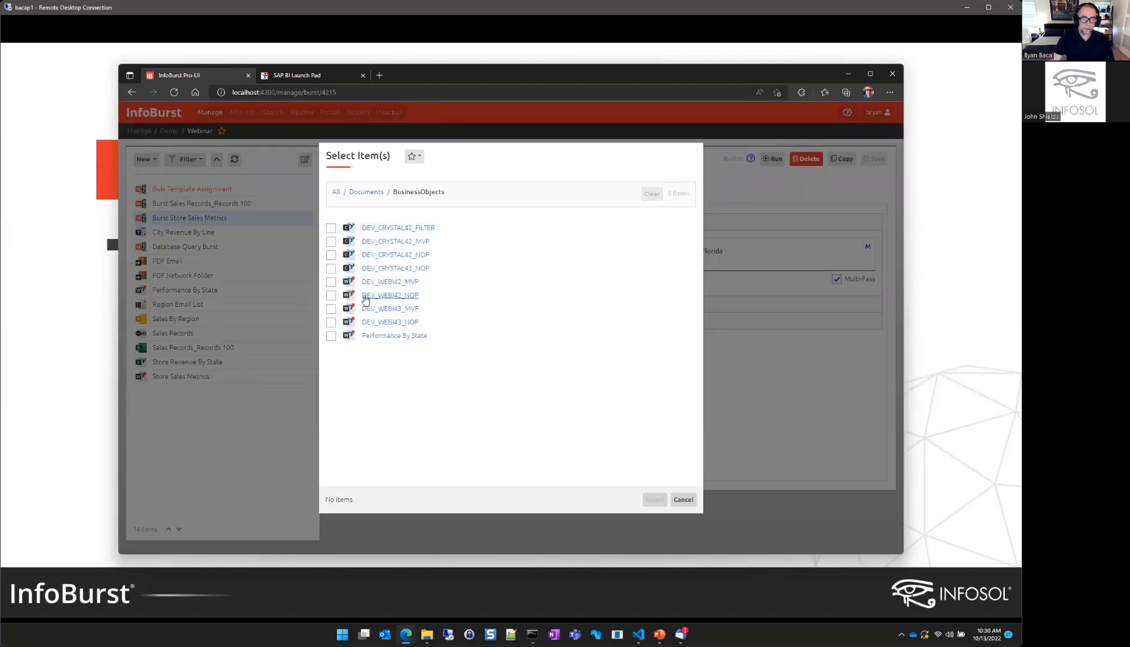
{"action": "left_click", "coordinate": [331, 282]}
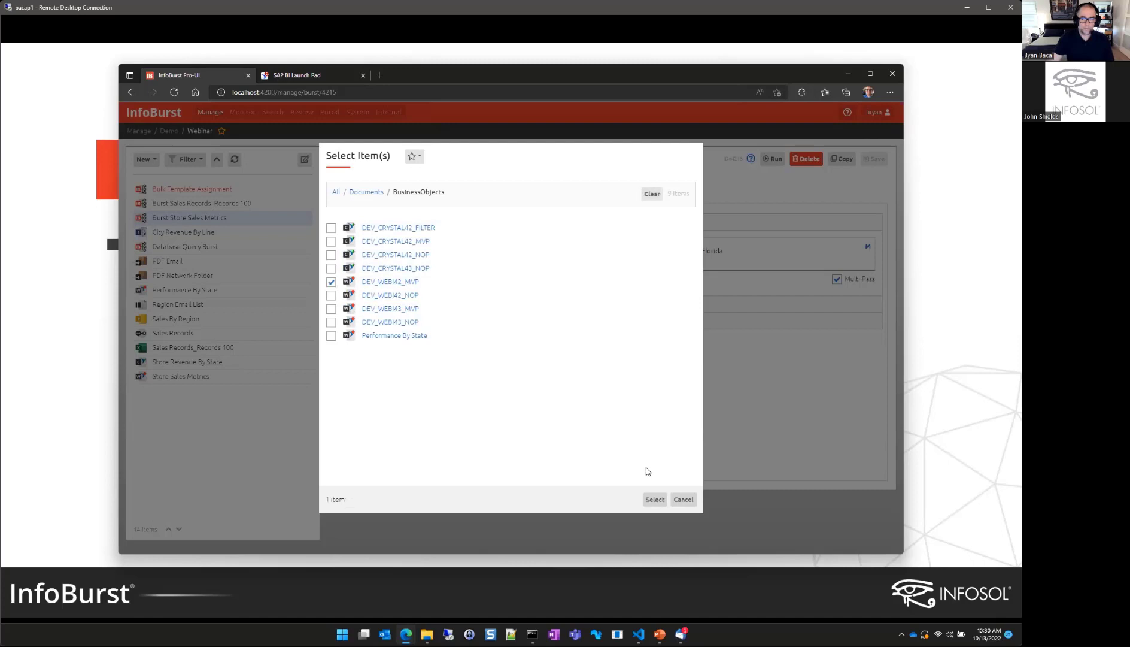
{"action": "left_click", "coordinate": [654, 499]}
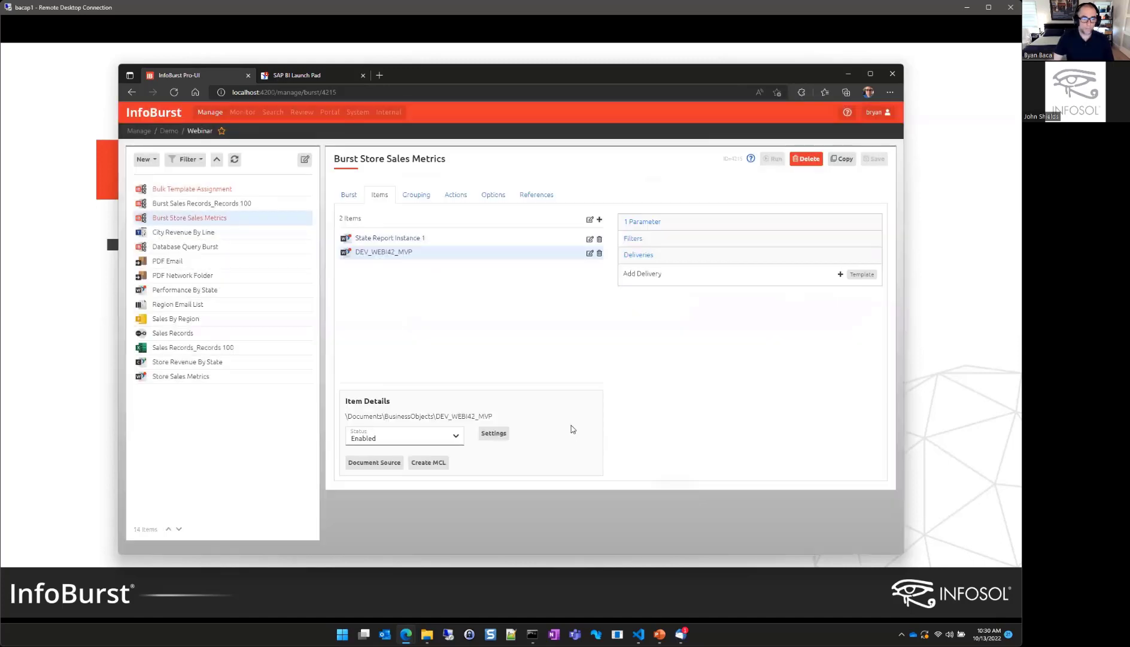
Step: Rename the newly added DEV_WEBI42_MVP burst item as State Report Instance 2
{"action": "left_click", "coordinate": [591, 254]}
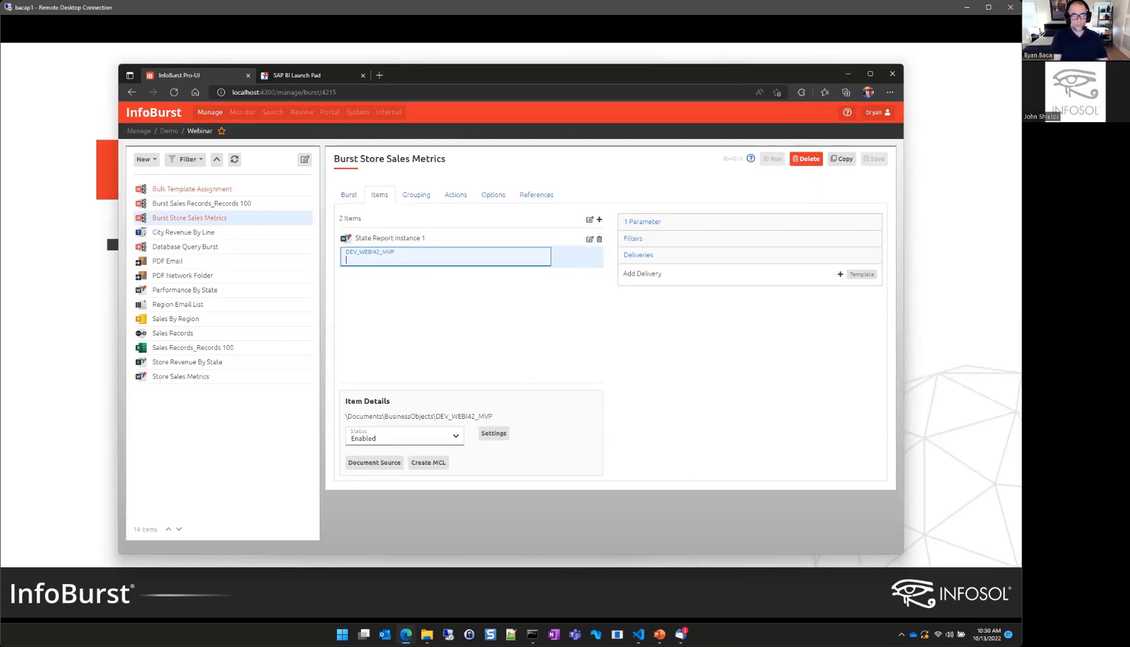
{"action": "type", "text": "State Repo"}
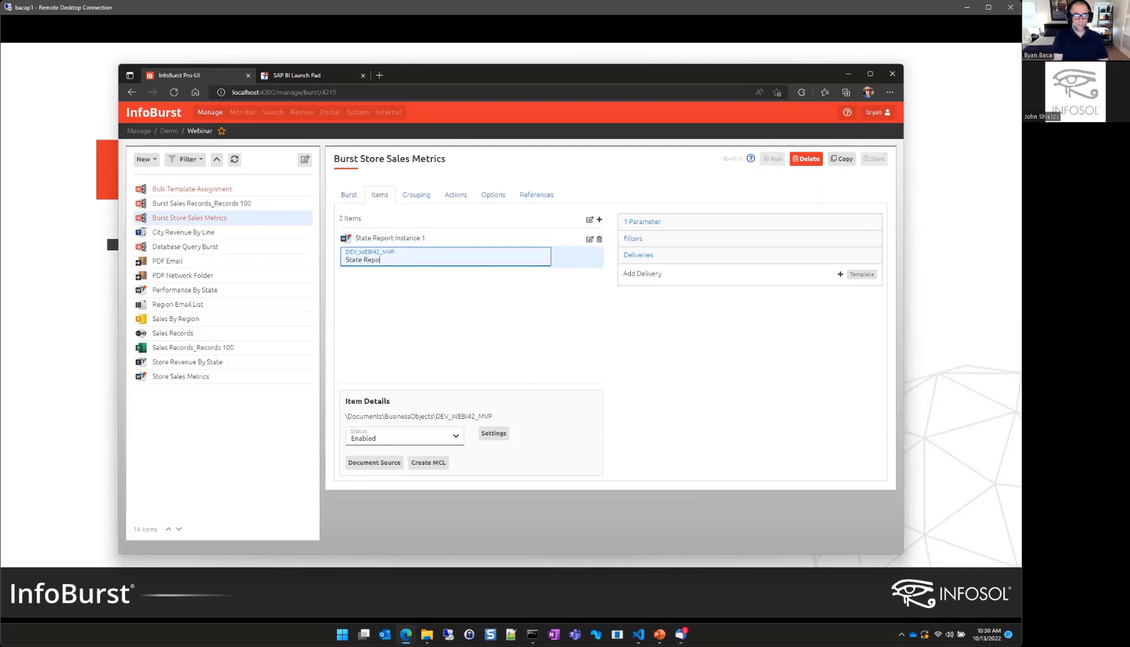
{"action": "type", "text": "rt Instance 2"}
{"action": "key", "text": "Return"}
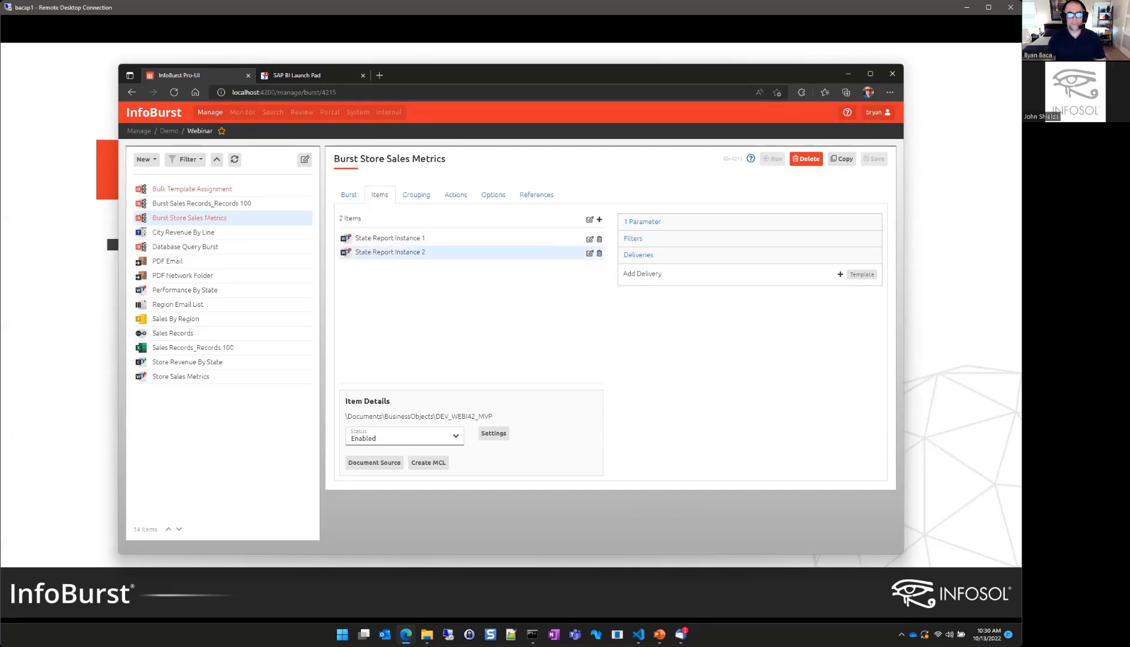
Step: Set the State values of State Report Instance 2 to Illinois;New York;Texas;Massachusetts and enable Multi-Pass
{"action": "left_click", "coordinate": [656, 222]}
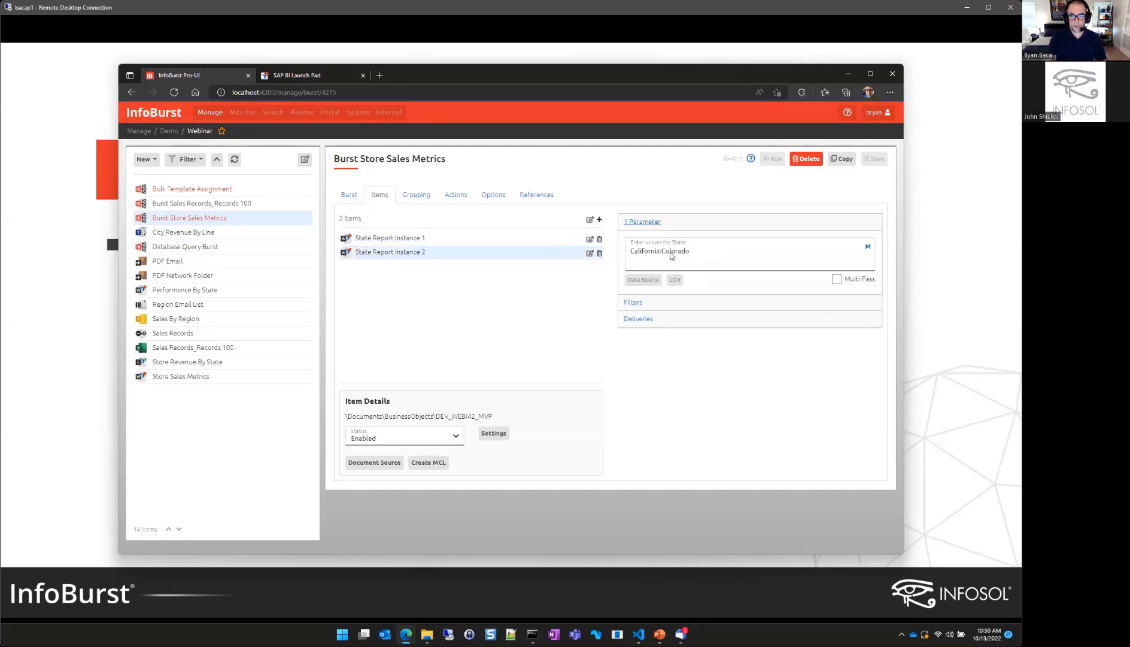
{"action": "triple_click", "coordinate": [677, 251]}
{"action": "key", "text": "ctrl+v"}
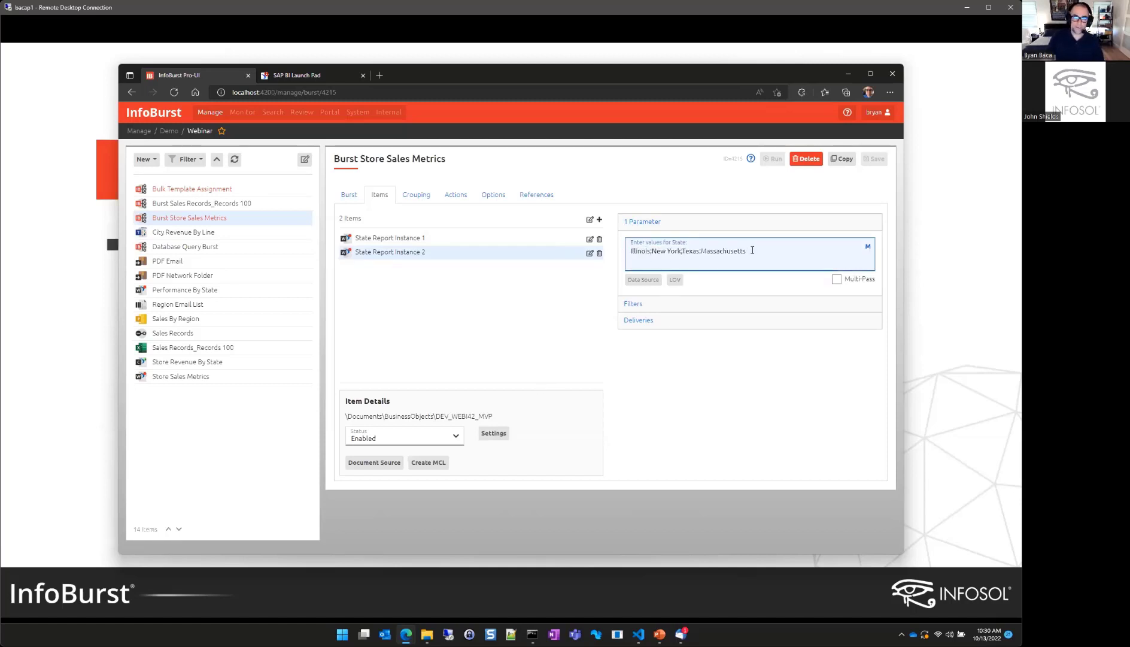
{"action": "left_click", "coordinate": [837, 281]}
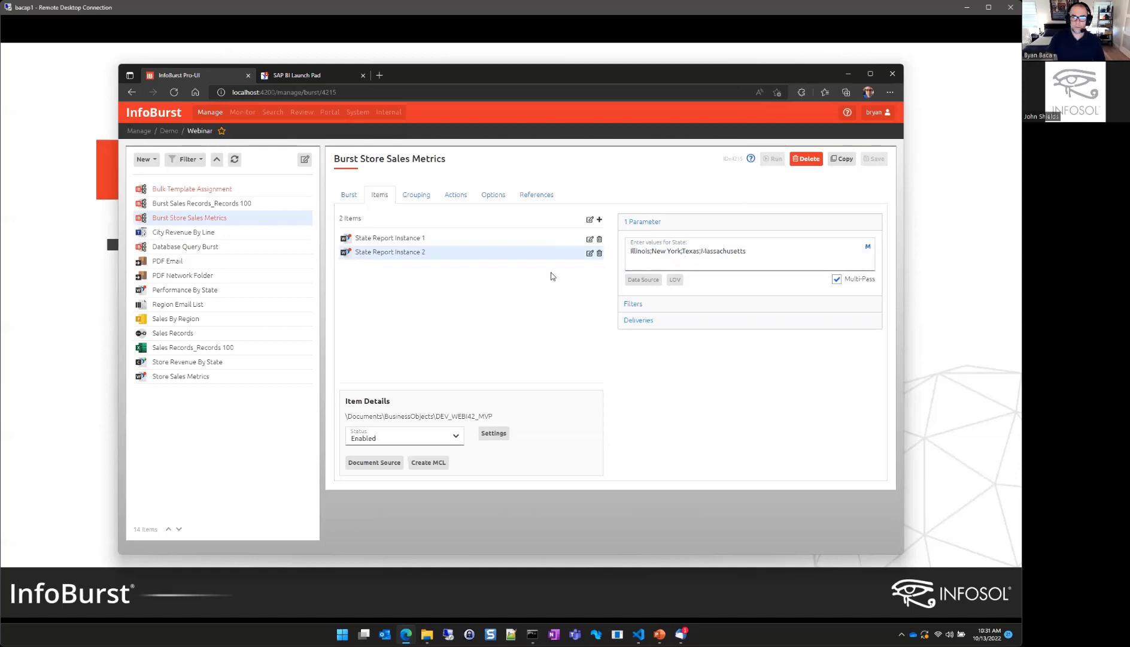
Step: Add a delivery to State Report Instance 2 from the PDF Network Folder template
{"action": "left_click", "coordinate": [638, 320]}
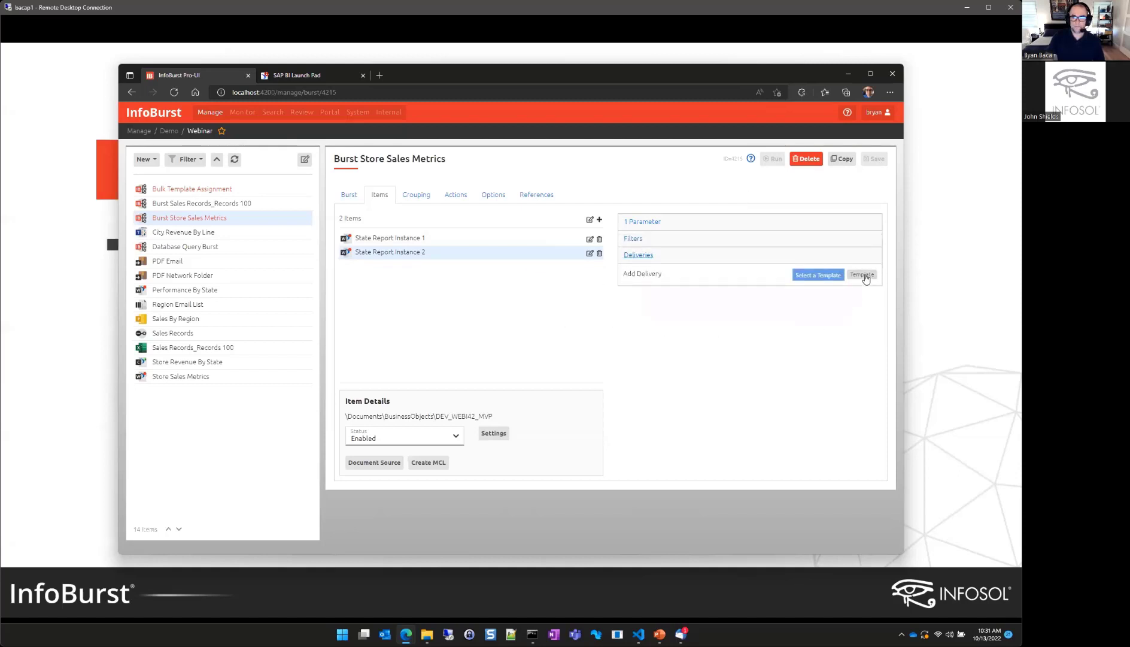
{"action": "left_click", "coordinate": [865, 277]}
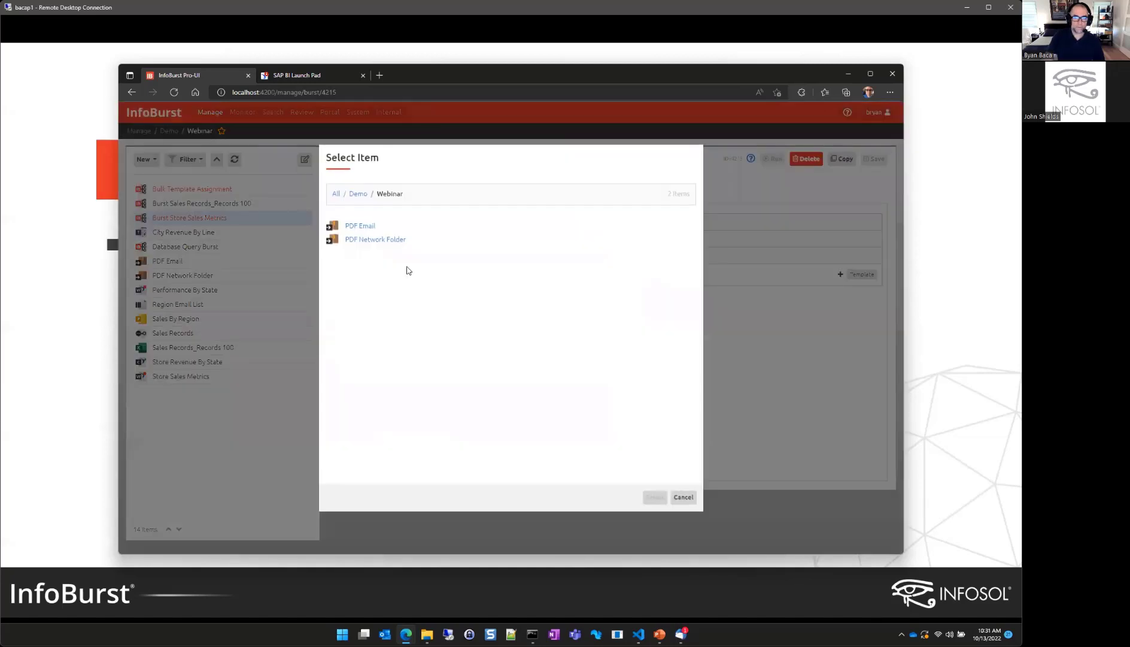
{"action": "left_click", "coordinate": [383, 240]}
{"action": "left_click", "coordinate": [653, 498]}
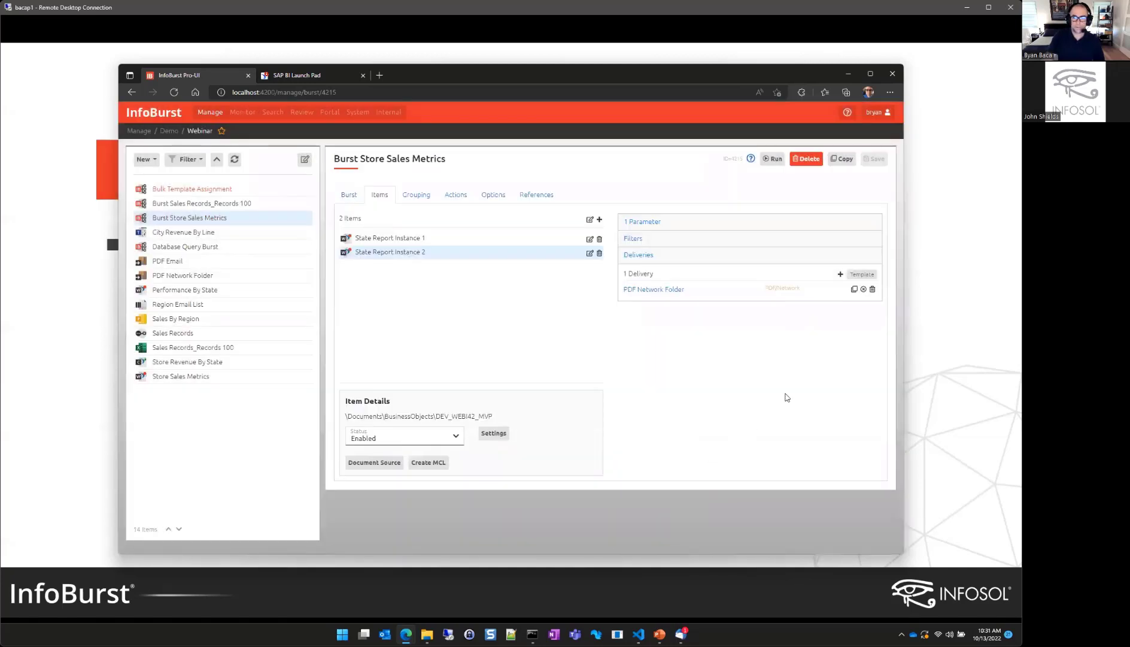
Step: Remove Illinois;New York;Texas;Massachusetts from the State values of State Report Instance 1 and save the burst
{"action": "left_click", "coordinate": [642, 224]}
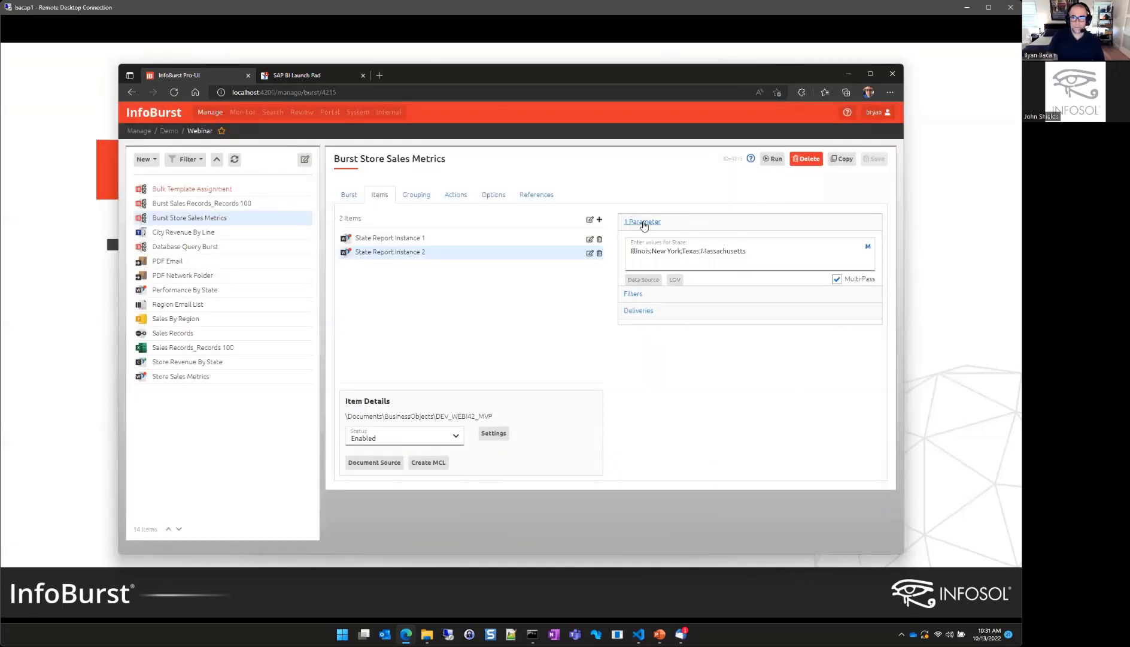
{"action": "left_click", "coordinate": [403, 237]}
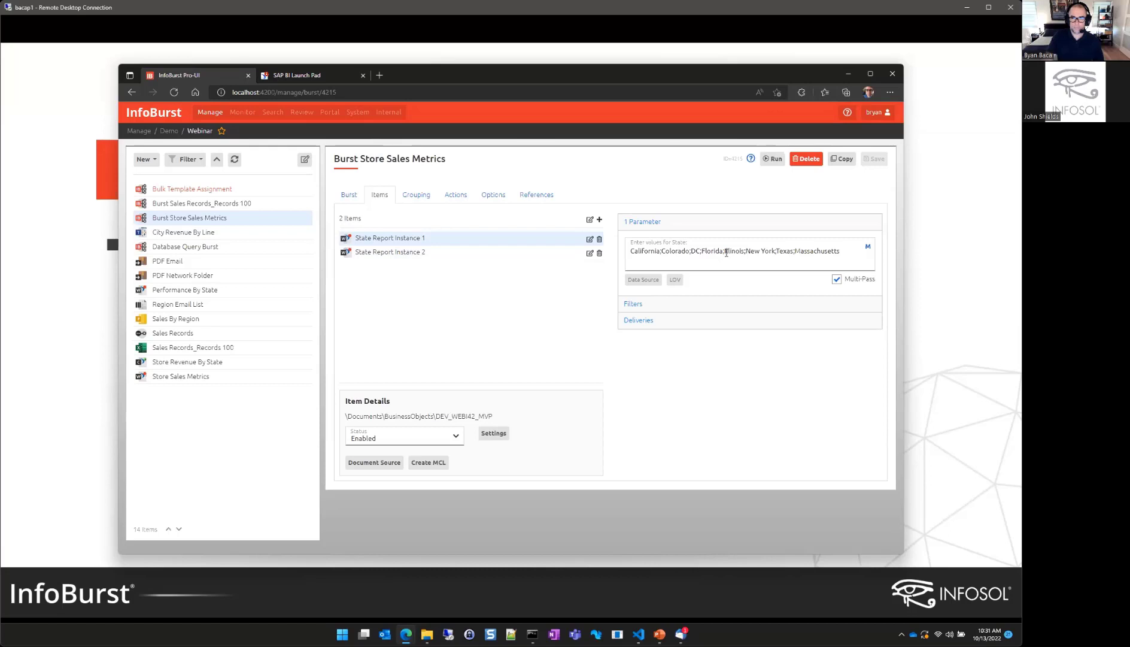
{"action": "left_click_drag", "start_coordinate": [725, 251], "coordinate": [848, 257]}
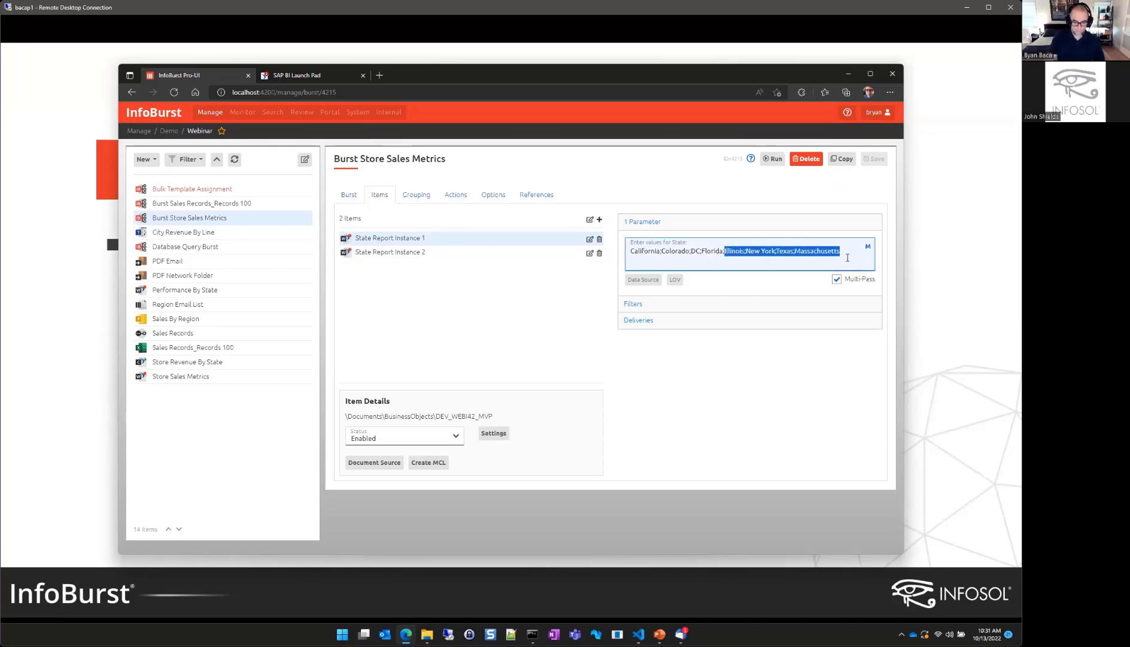
{"action": "key", "text": "Delete"}
{"action": "left_click", "coordinate": [874, 159]}
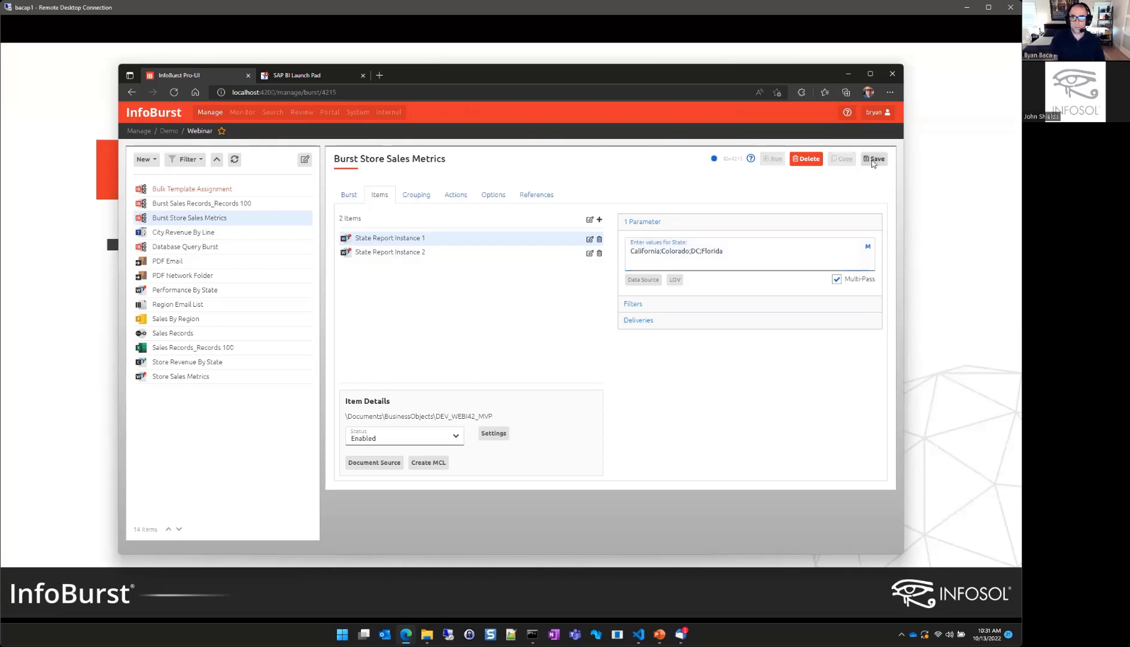
Step: Check the deliveries of both report instances, then set the burst's Generation Mode to Parallel and save it
{"action": "left_click", "coordinate": [499, 257]}
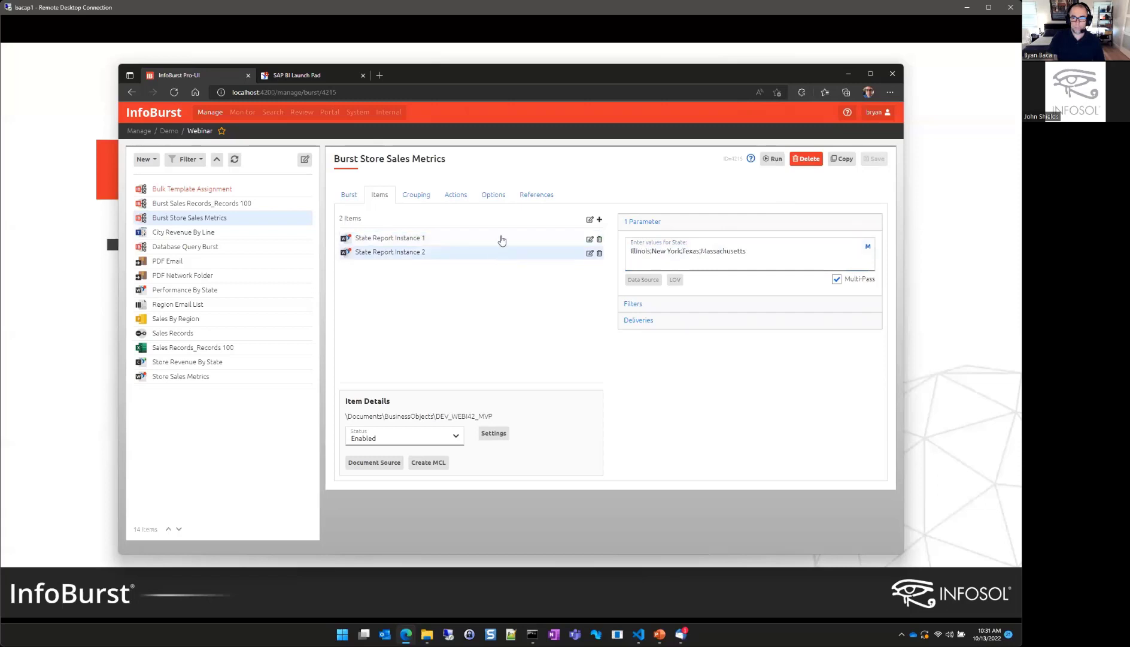
{"action": "left_click", "coordinate": [499, 238]}
{"action": "left_click", "coordinate": [637, 320]}
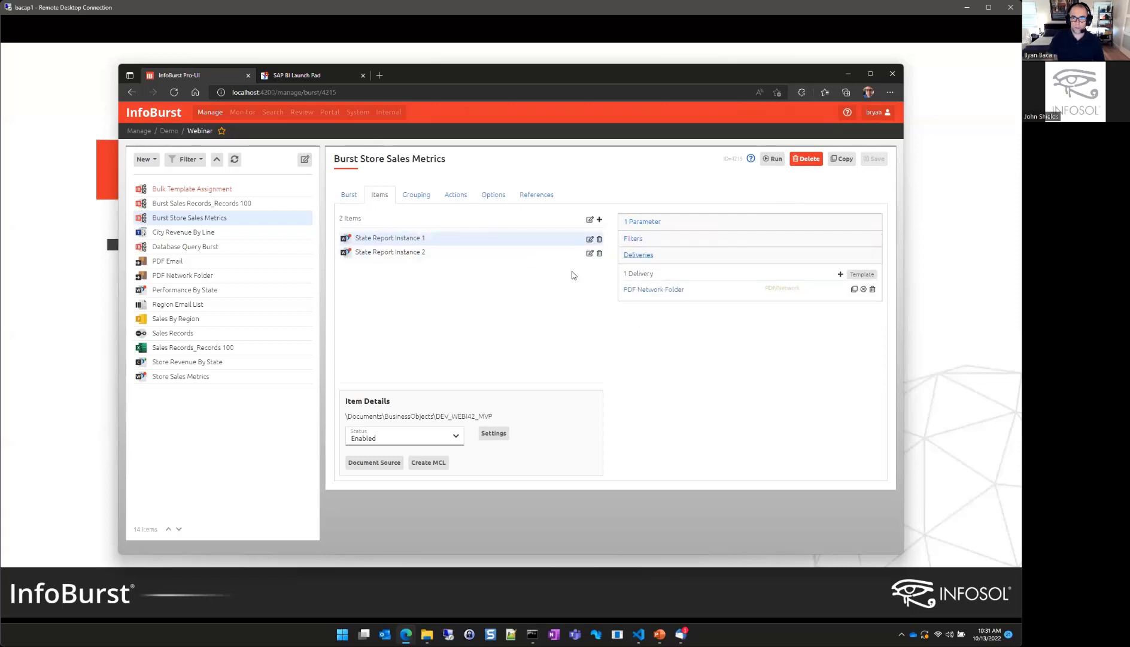
{"action": "left_click", "coordinate": [516, 253]}
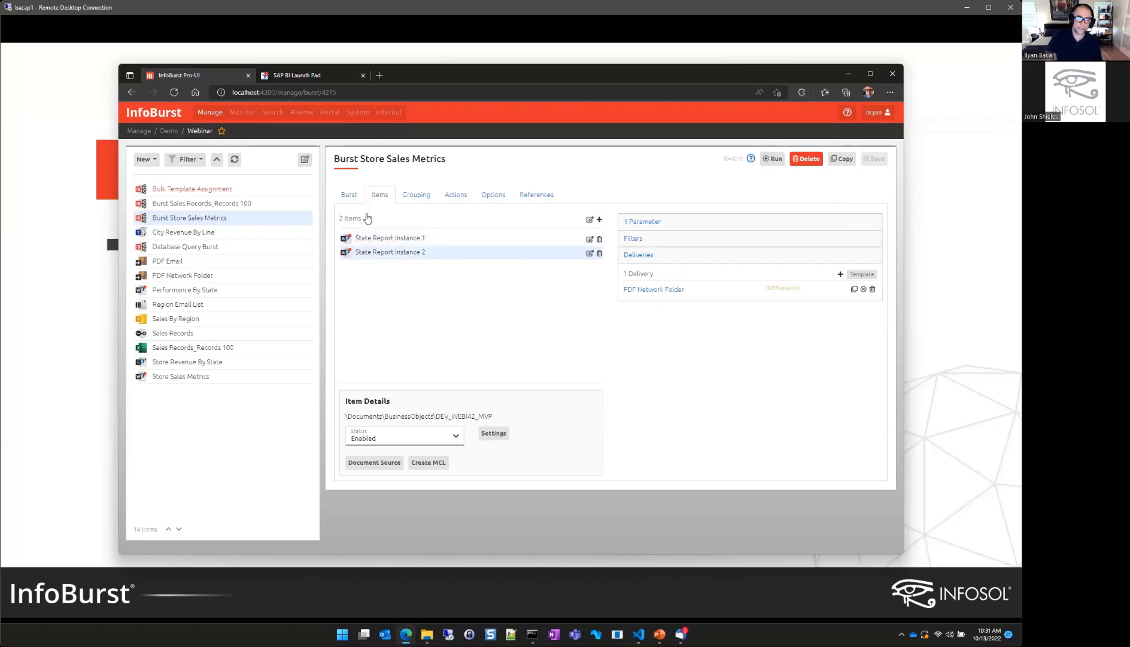
{"action": "left_click", "coordinate": [348, 197]}
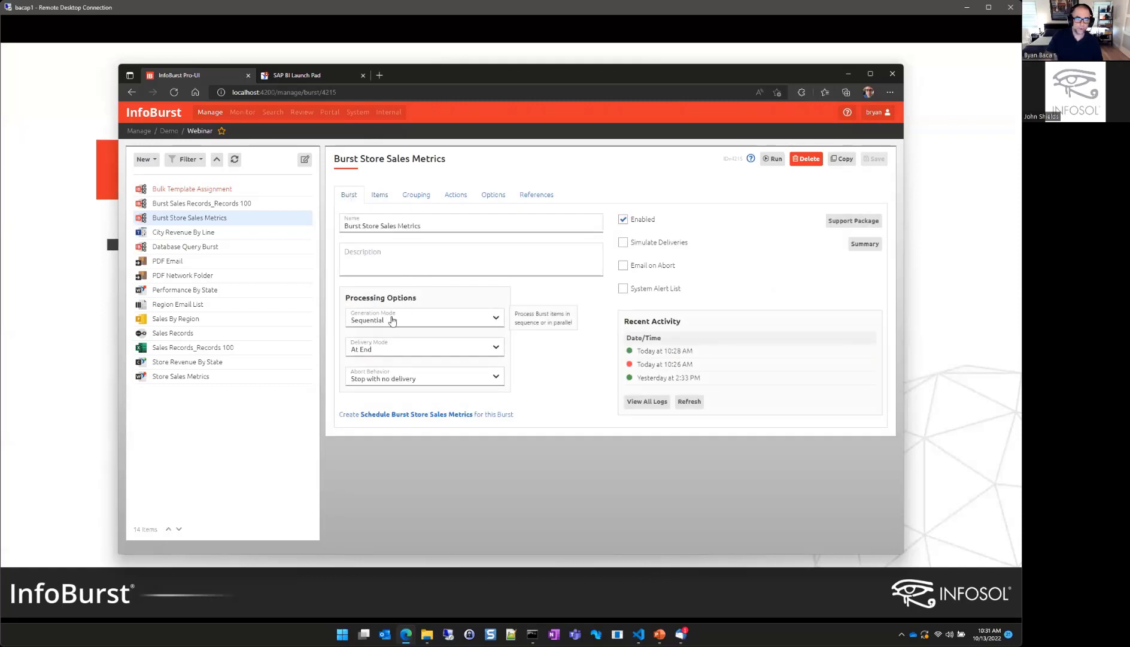
{"action": "left_click", "coordinate": [429, 321]}
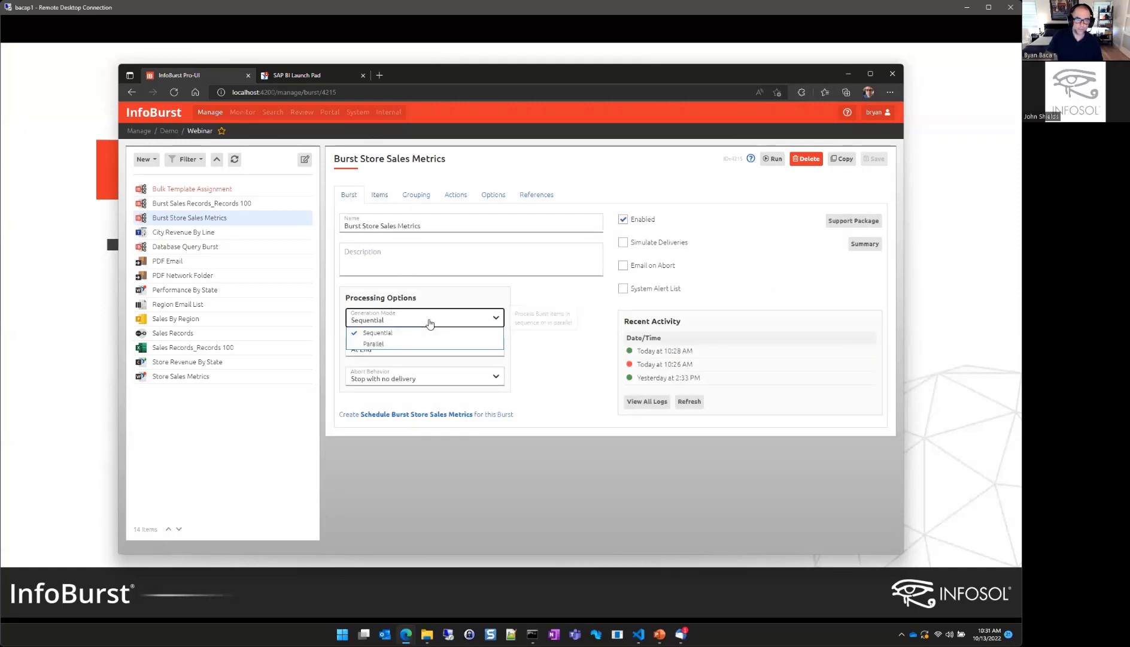
{"action": "left_click", "coordinate": [375, 344]}
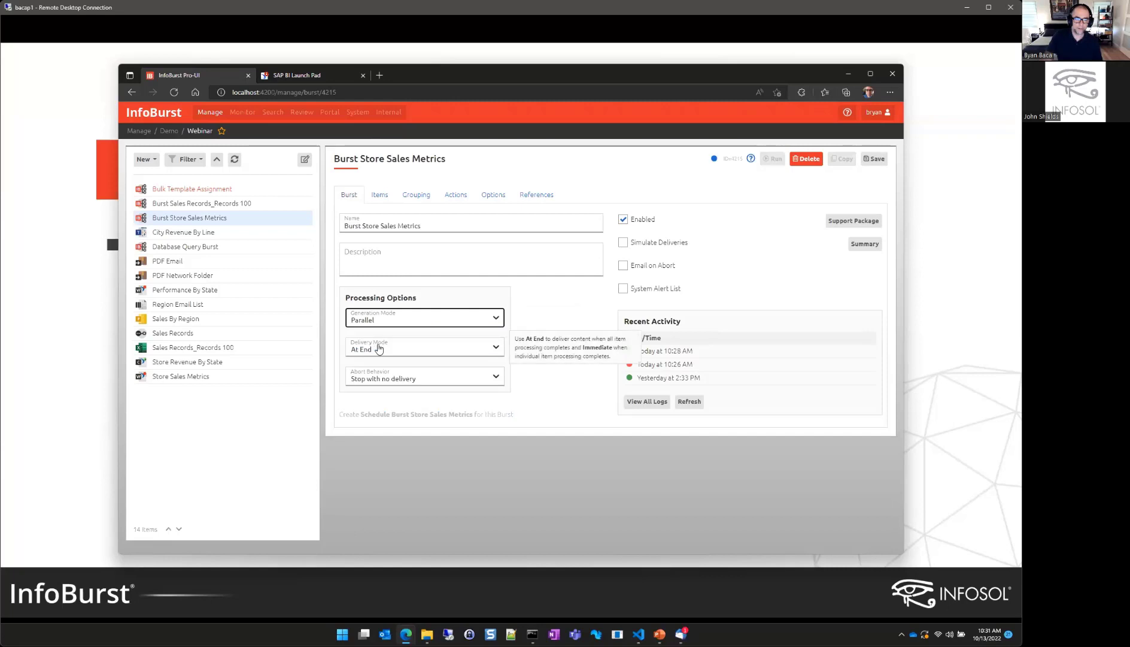
{"action": "left_click", "coordinate": [876, 160]}
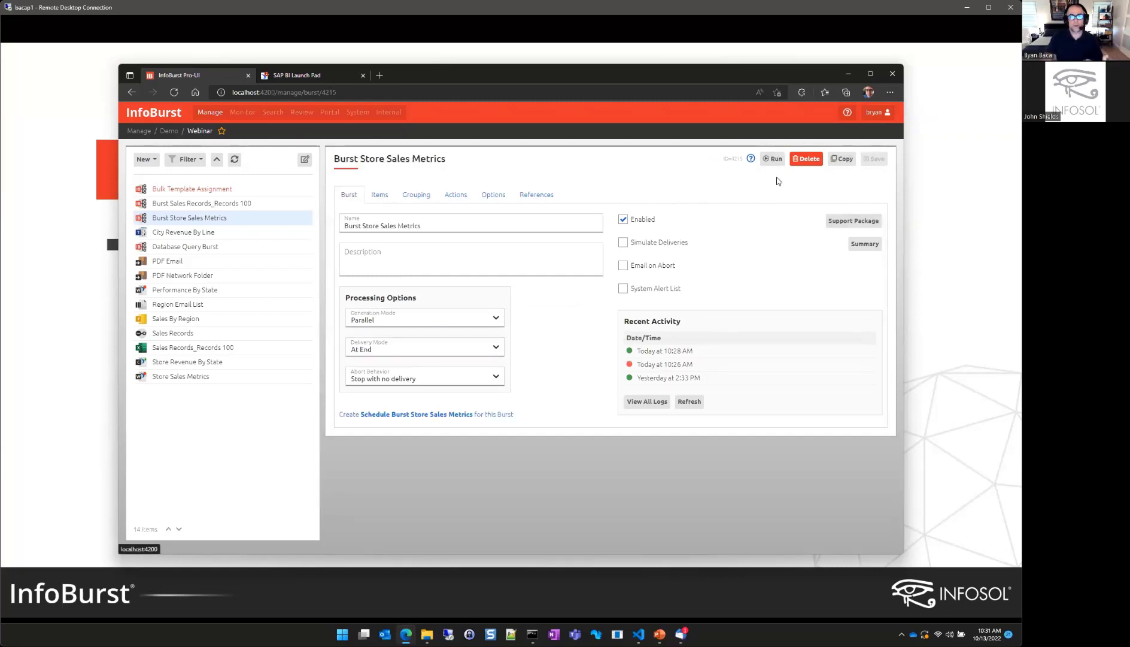
Step: Run the burst and examine the delivery entries and elapsed times of both instances in its Activity Log
{"action": "left_click", "coordinate": [772, 159]}
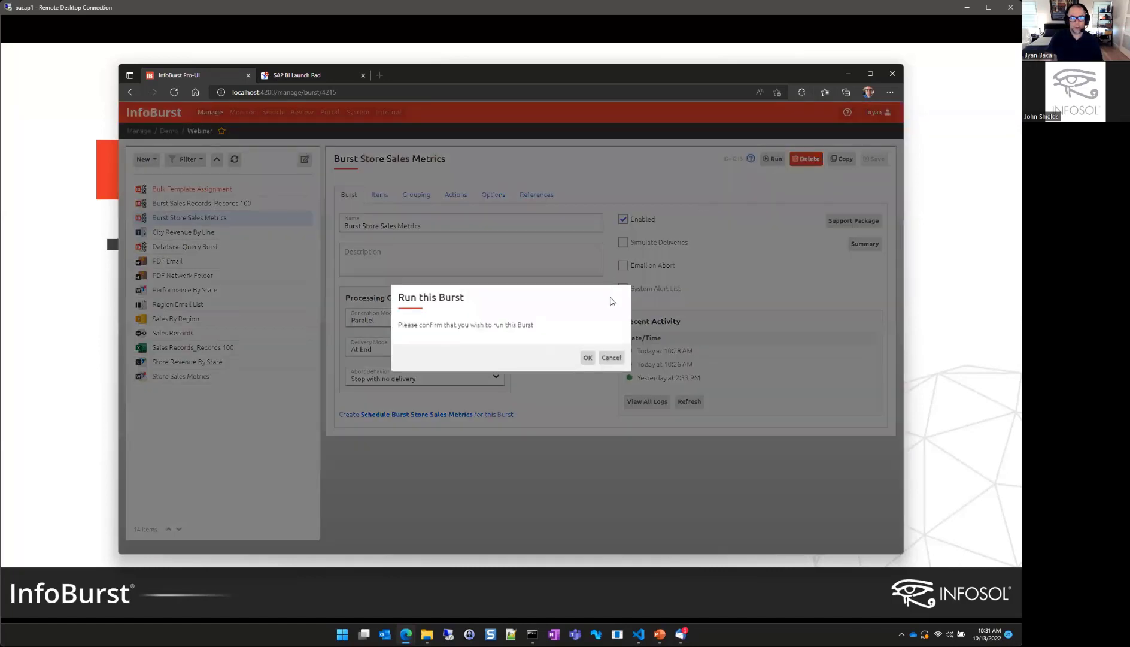
{"action": "left_click", "coordinate": [587, 358]}
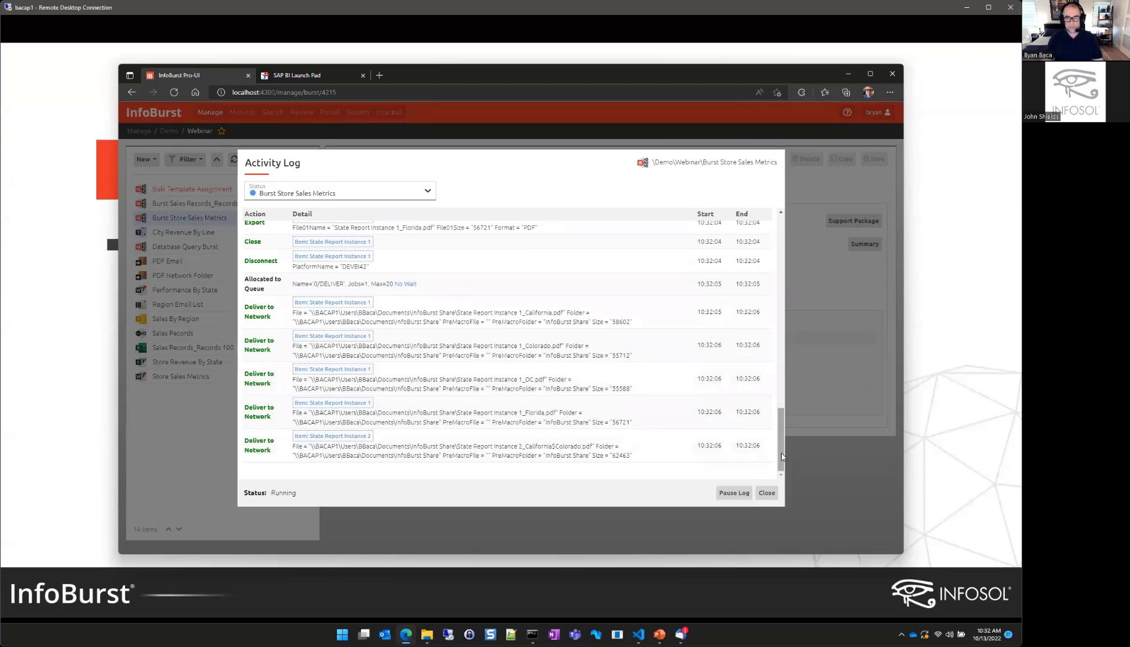
{"action": "mouse_move", "coordinate": [782, 456]}
{"action": "left_mouse_down"}
{"action": "mouse_move", "coordinate": [780, 242]}
{"action": "mouse_move", "coordinate": [786, 462]}
{"action": "left_mouse_up"}
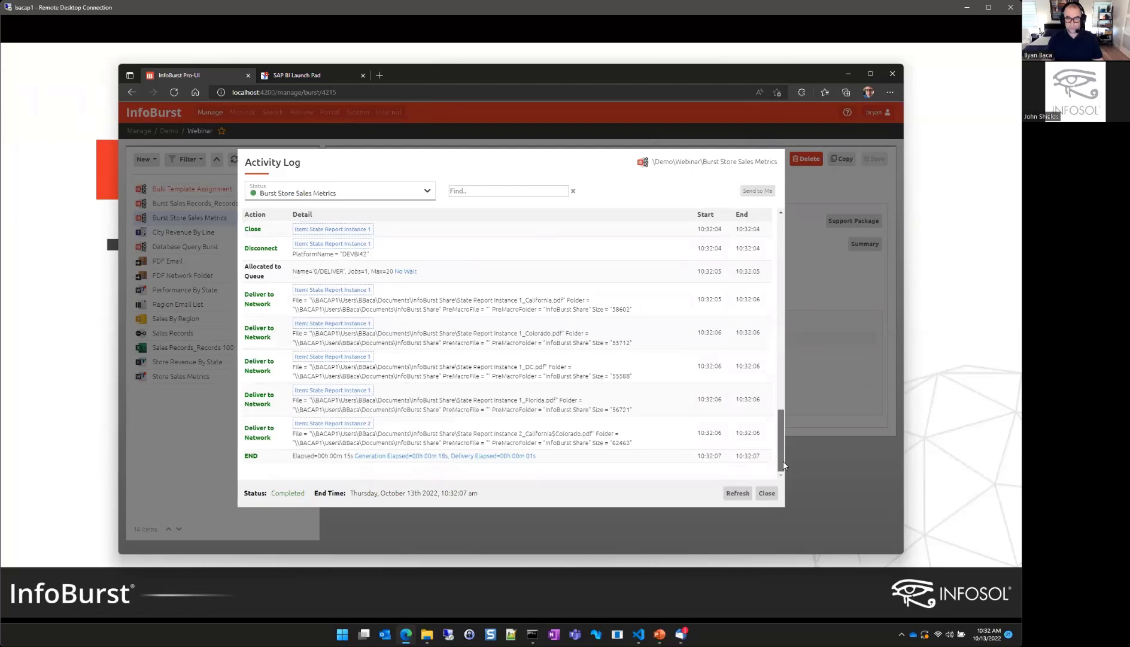
{"action": "left_click", "coordinate": [767, 493]}
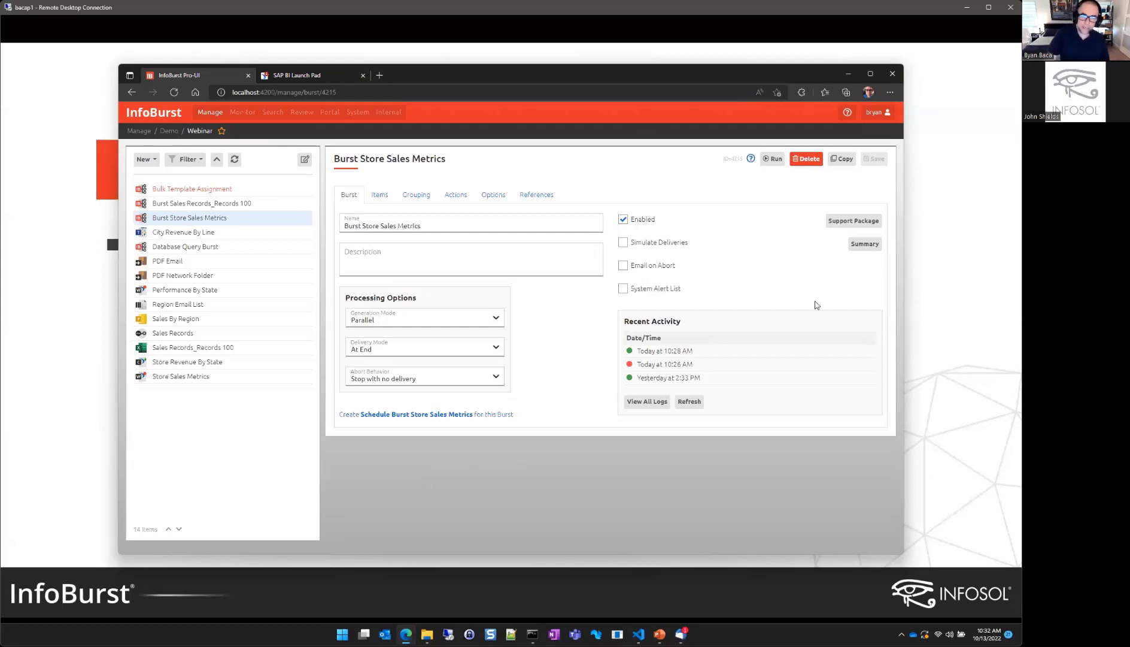
{"action": "left_click", "coordinate": [950, 290]}
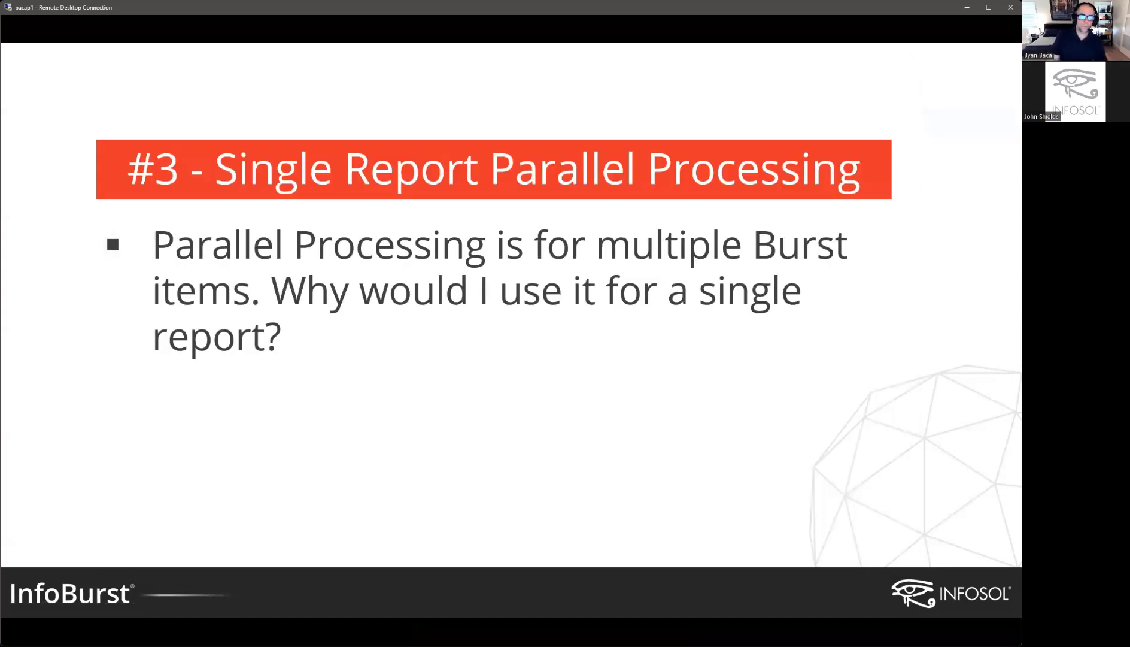
{"action": "key", "text": "Right"}
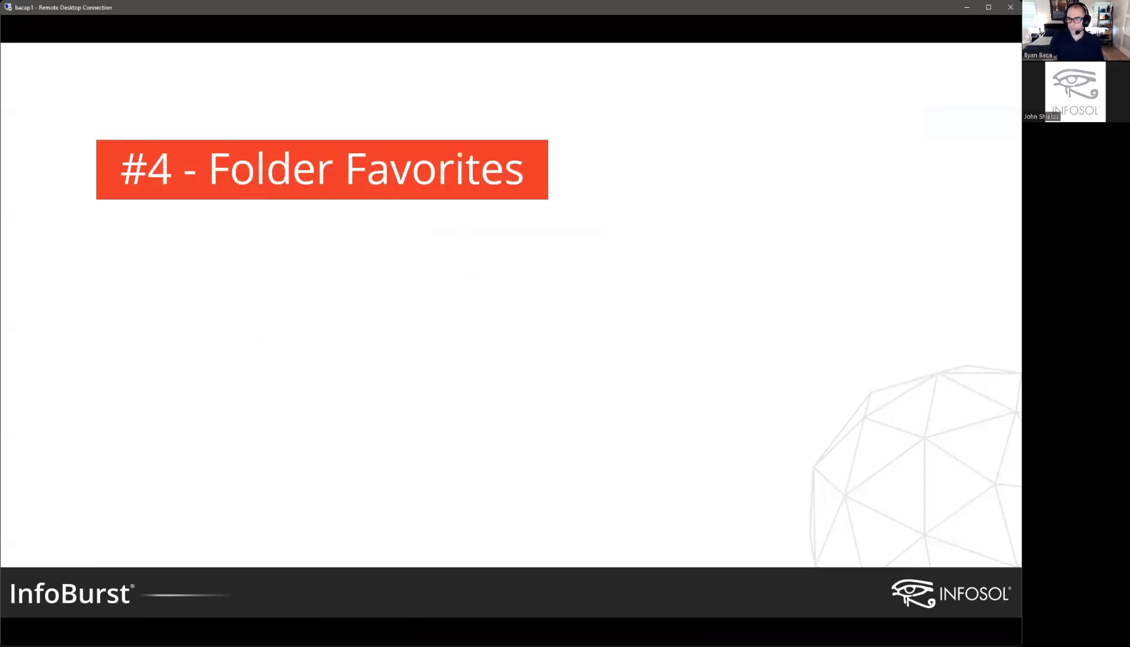
{"action": "key", "text": "alt+Tab"}
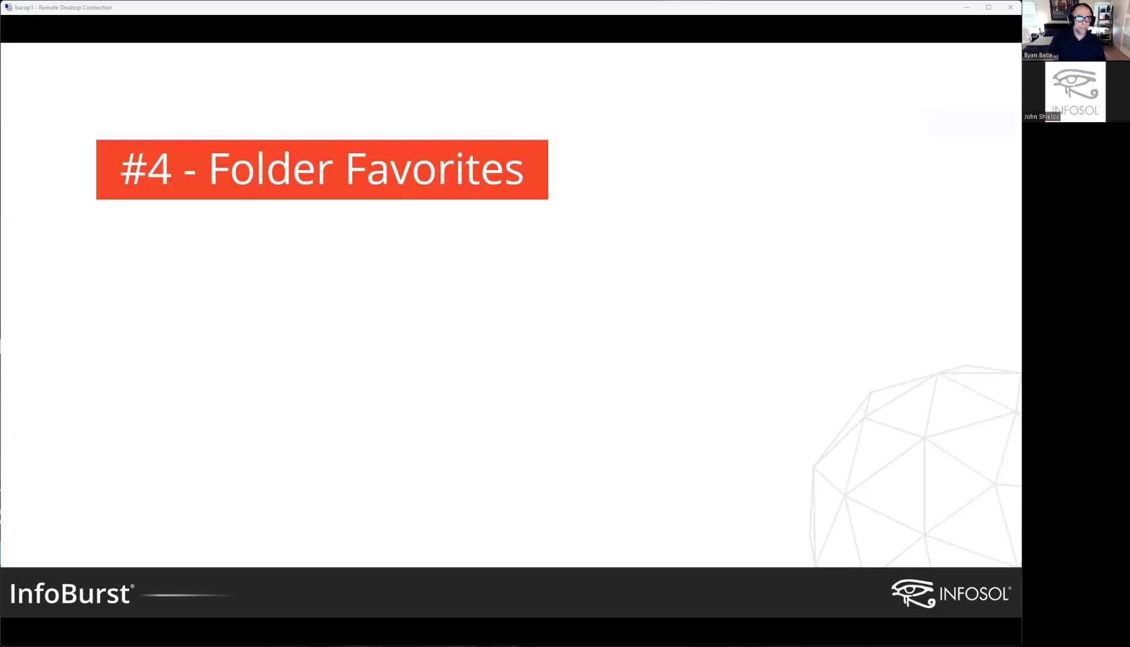
{"action": "left_click", "coordinate": [511, 330]}
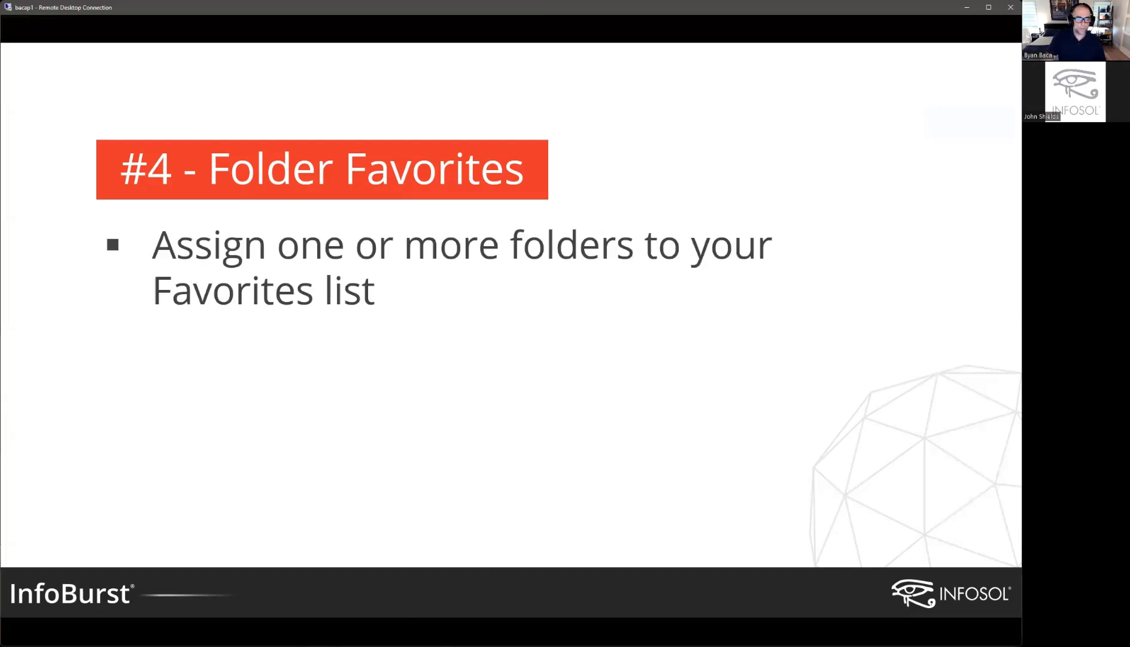
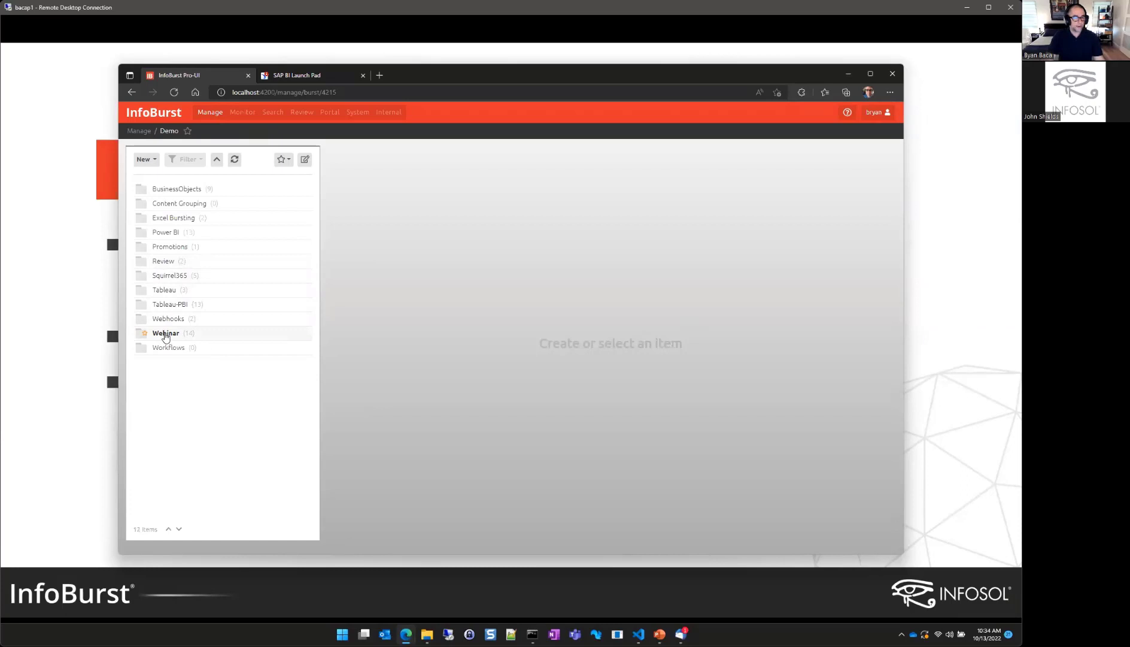
Step: Open the Webinar folder inside Demo and add it to the favorite folders
{"action": "left_click", "coordinate": [165, 334]}
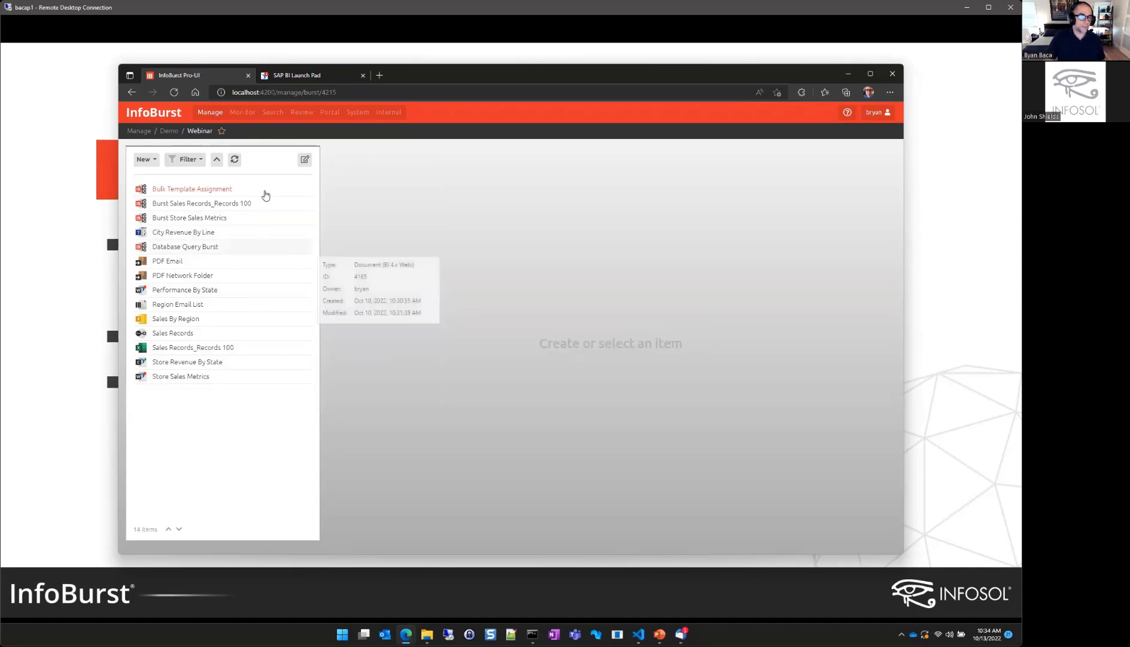
{"action": "left_click", "coordinate": [222, 133]}
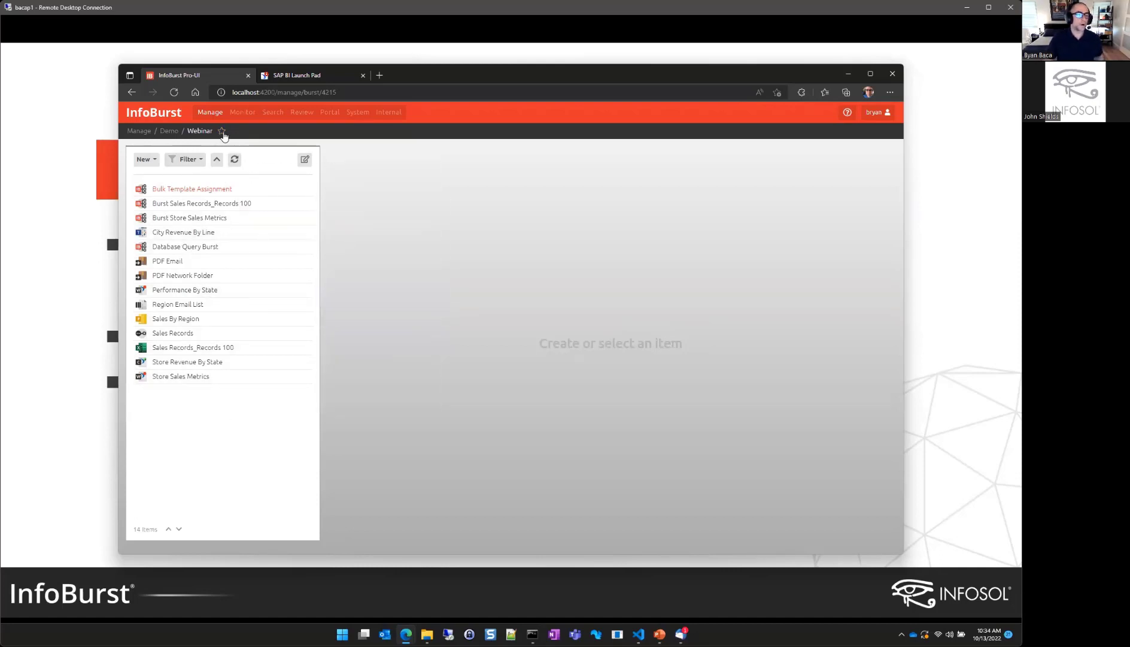
{"action": "mouse_move", "coordinate": [250, 348]}
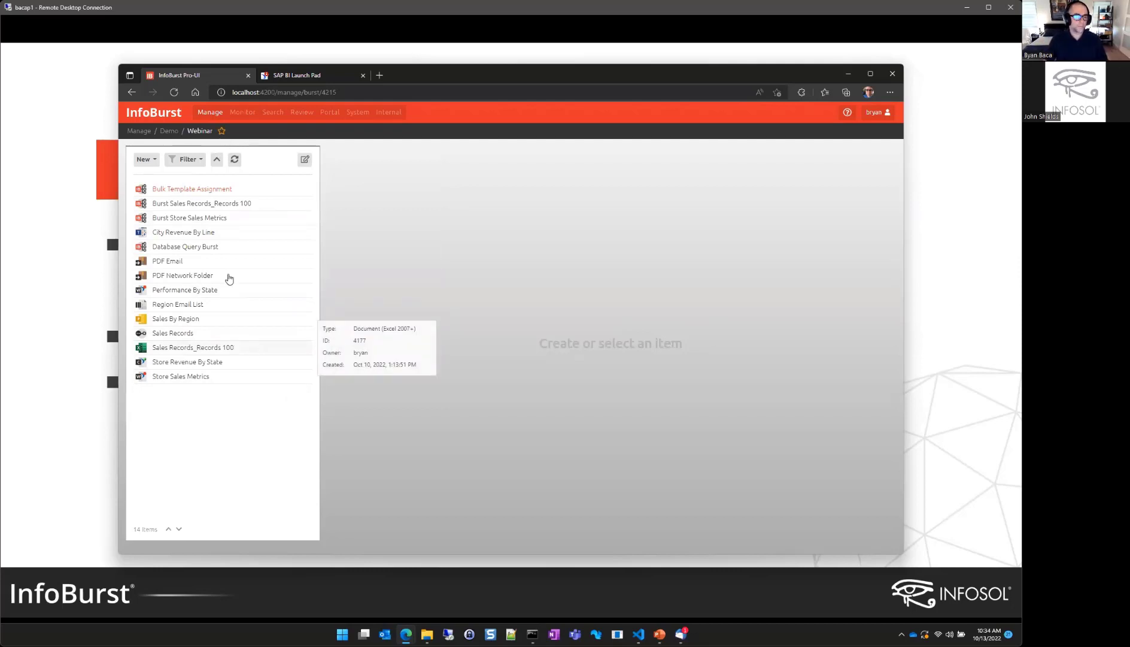
{"action": "left_click", "coordinate": [217, 160]}
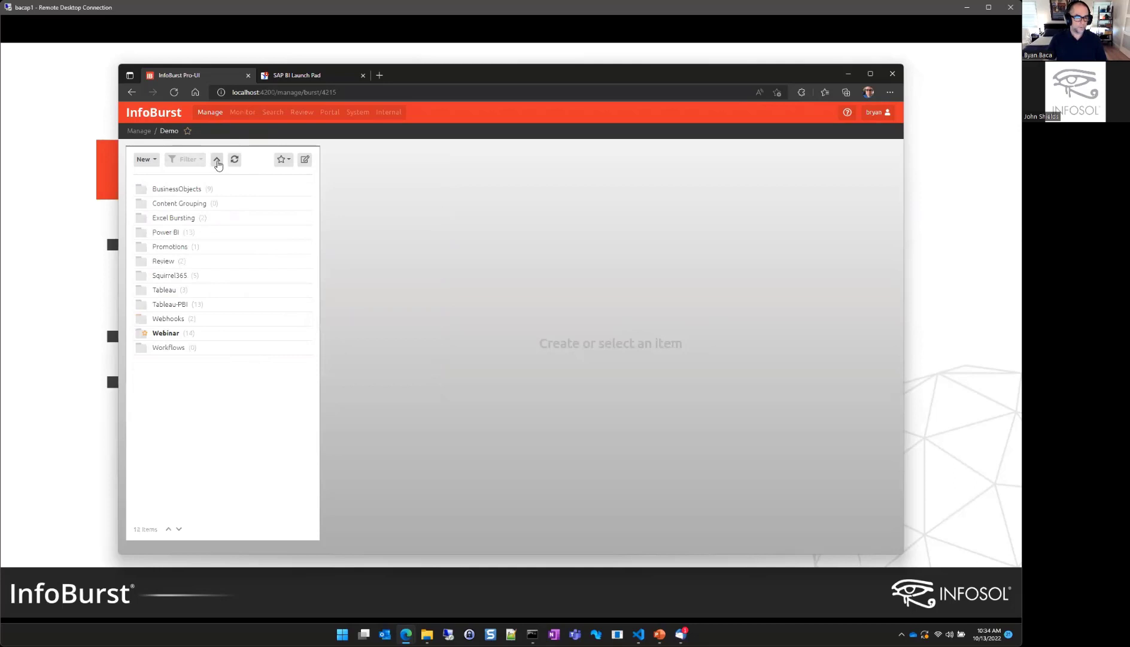
Step: Add Demo's Tableau folder and the root-level Calendars folder to the favorite folders
{"action": "left_click", "coordinate": [166, 290]}
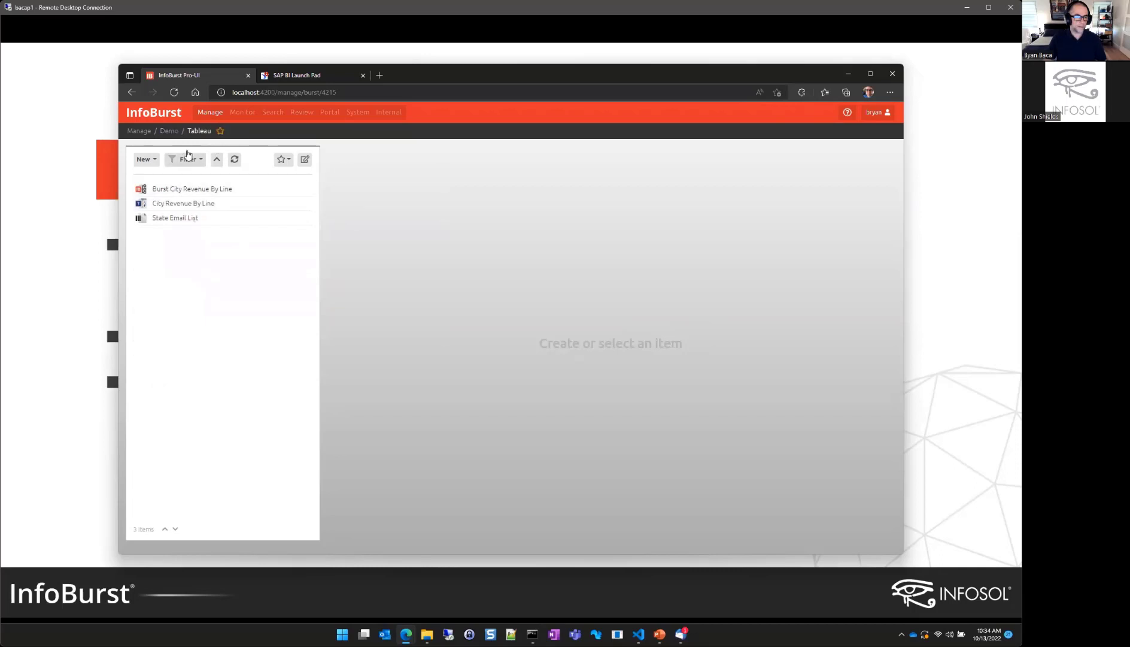
{"action": "left_click", "coordinate": [139, 130]}
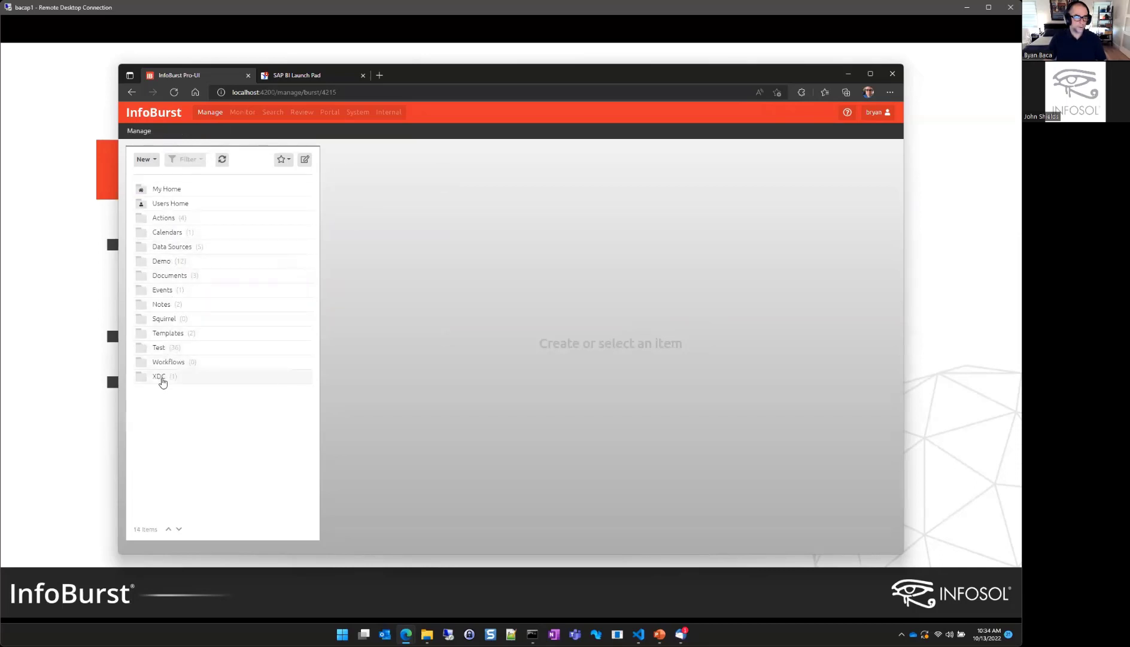
{"action": "left_click", "coordinate": [171, 235]}
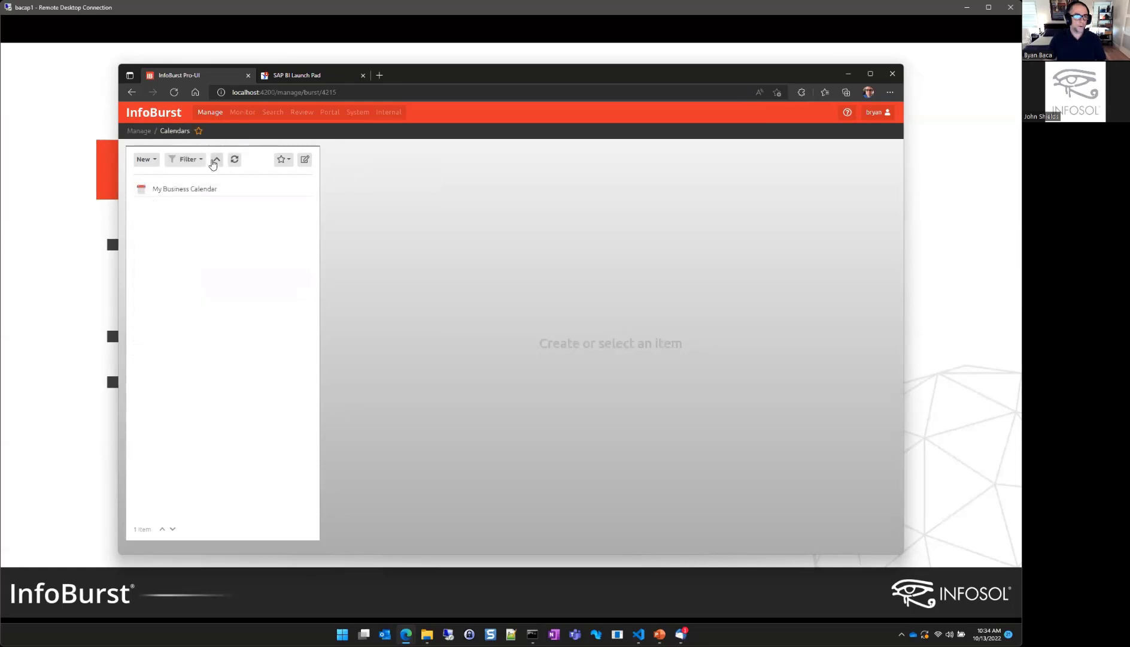
{"action": "left_click", "coordinate": [217, 160]}
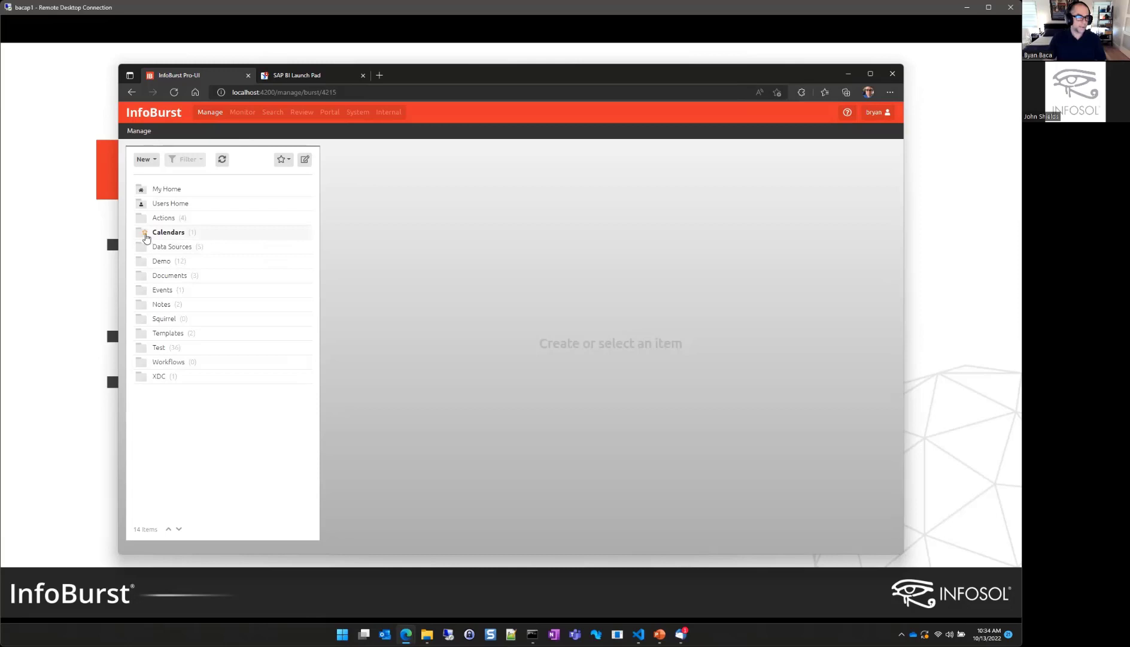
Step: Use the favorites list to visit \Demo\Webinar and \Calendars, check its remaining entries, and return to the Manage root
{"action": "left_click", "coordinate": [289, 160]}
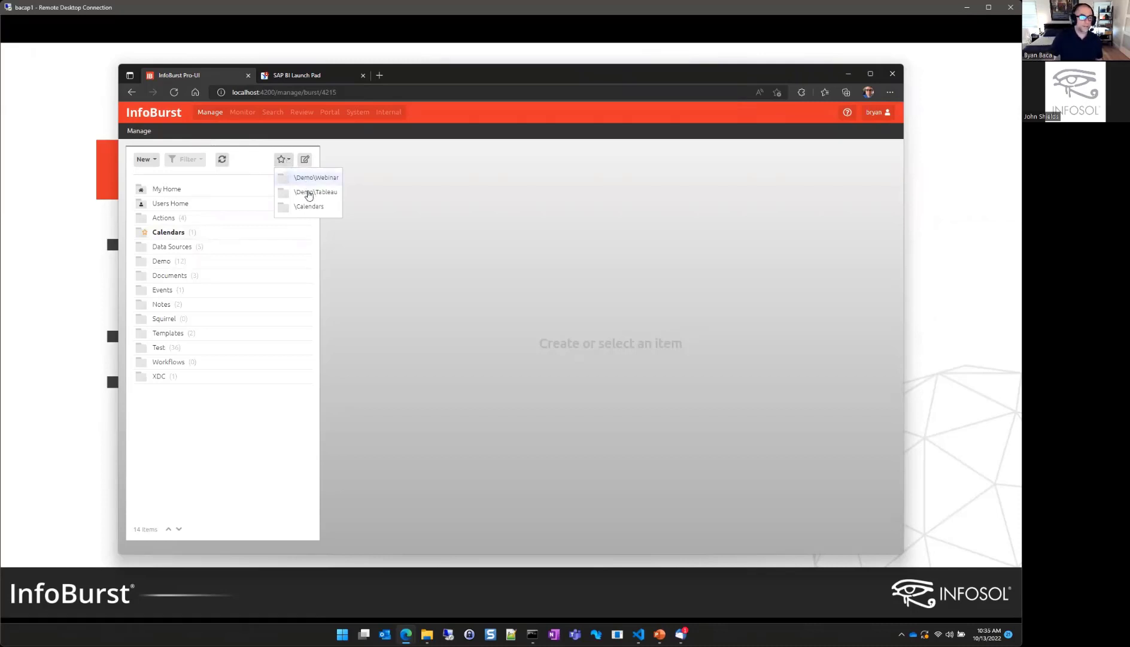
{"action": "left_click", "coordinate": [313, 178]}
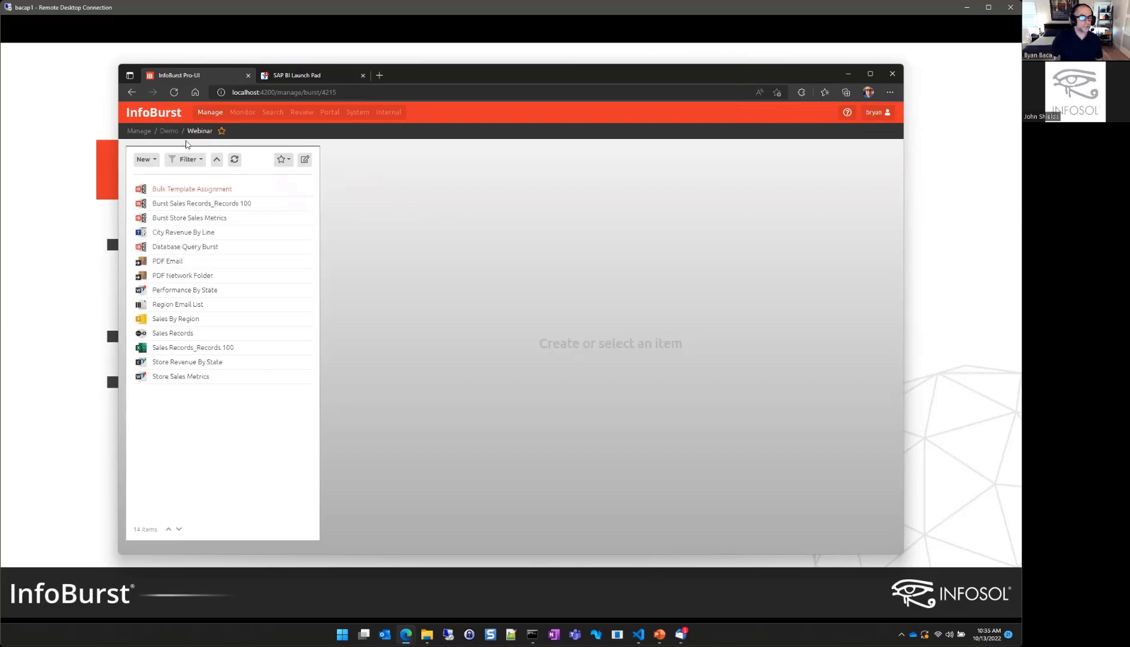
{"action": "left_click", "coordinate": [283, 159]}
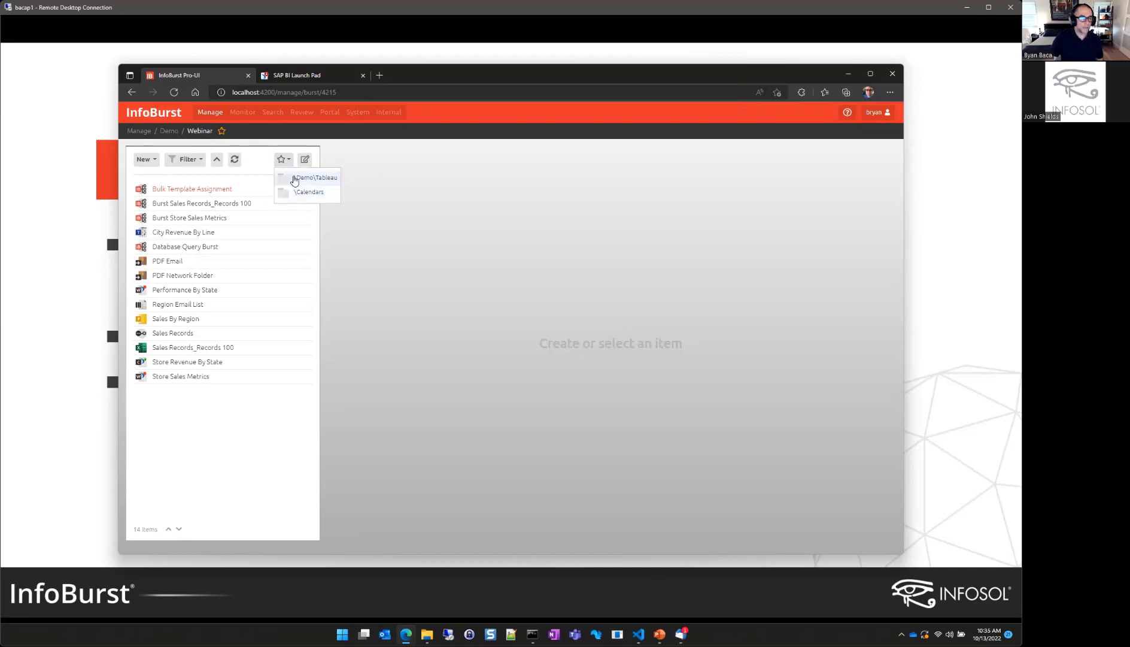
{"action": "left_click", "coordinate": [301, 192]}
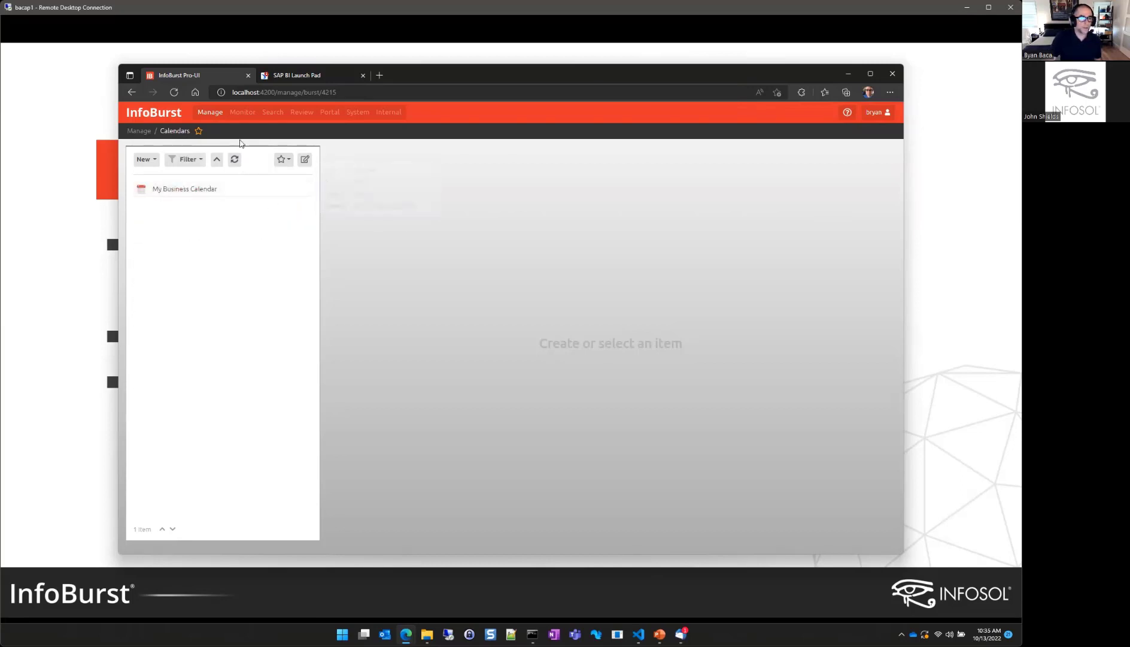
{"action": "left_click", "coordinate": [281, 159]}
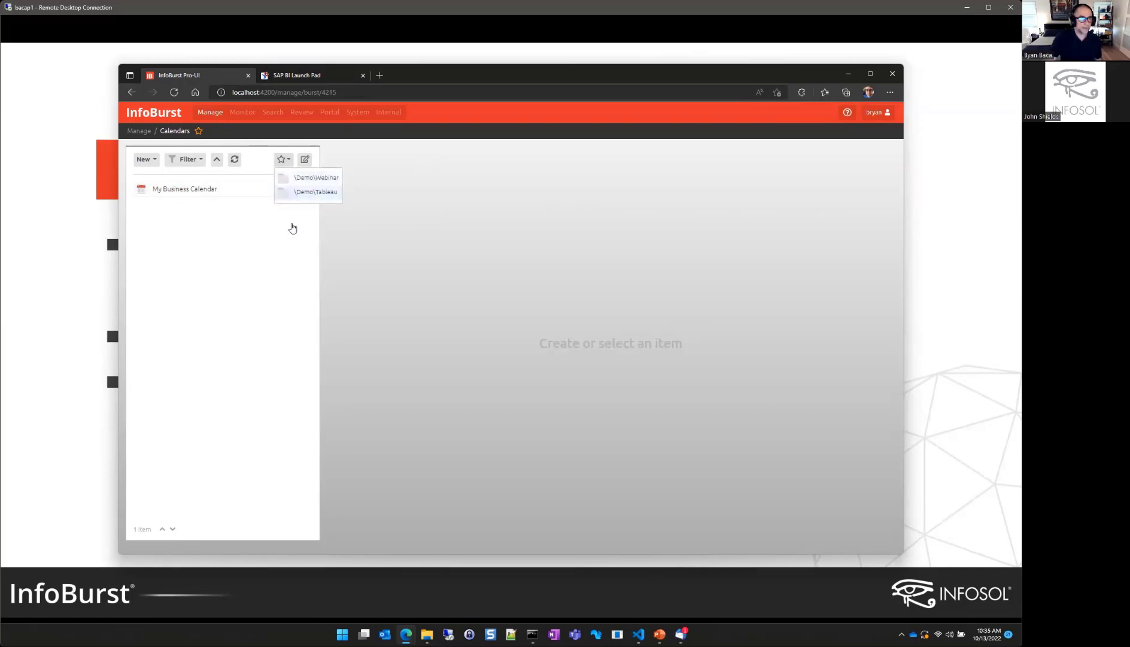
{"action": "left_click", "coordinate": [279, 262]}
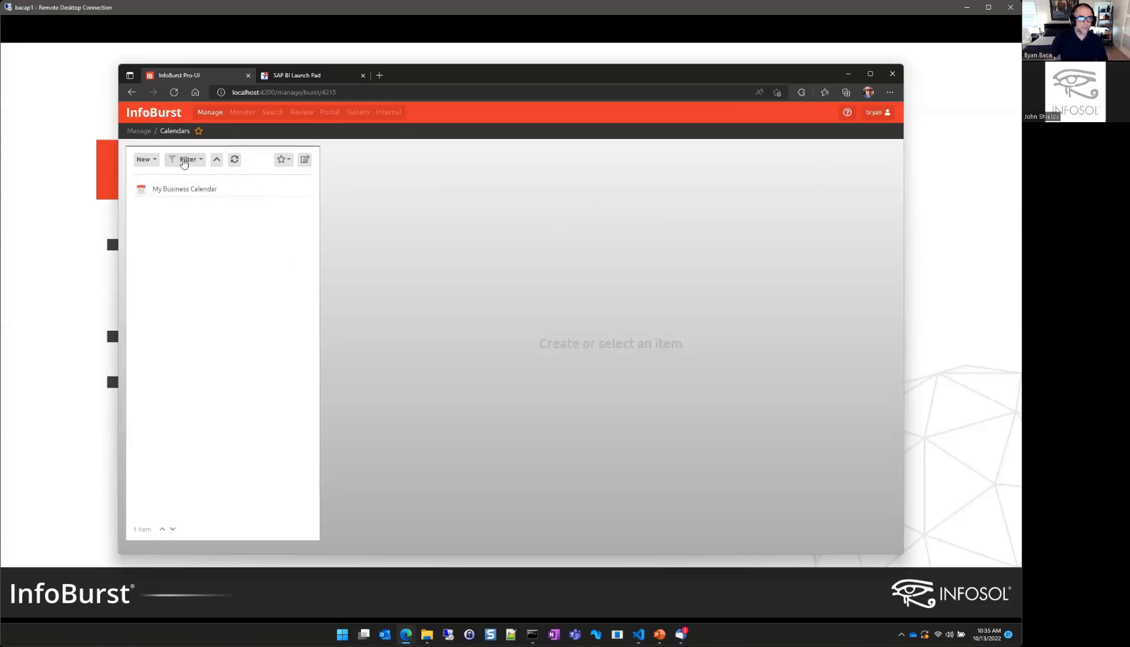
{"action": "left_click", "coordinate": [139, 130]}
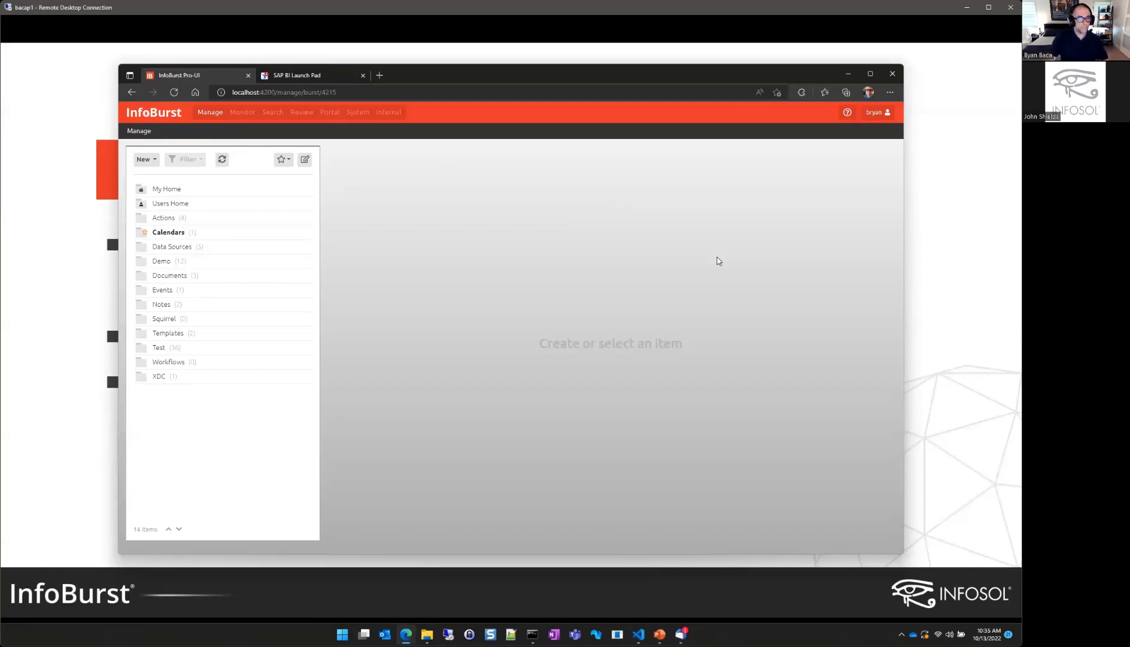
Step: Set the favorite \Demo\Webinar as the Manage start folder in the user profile, log out, and log back in
{"action": "left_click", "coordinate": [875, 114]}
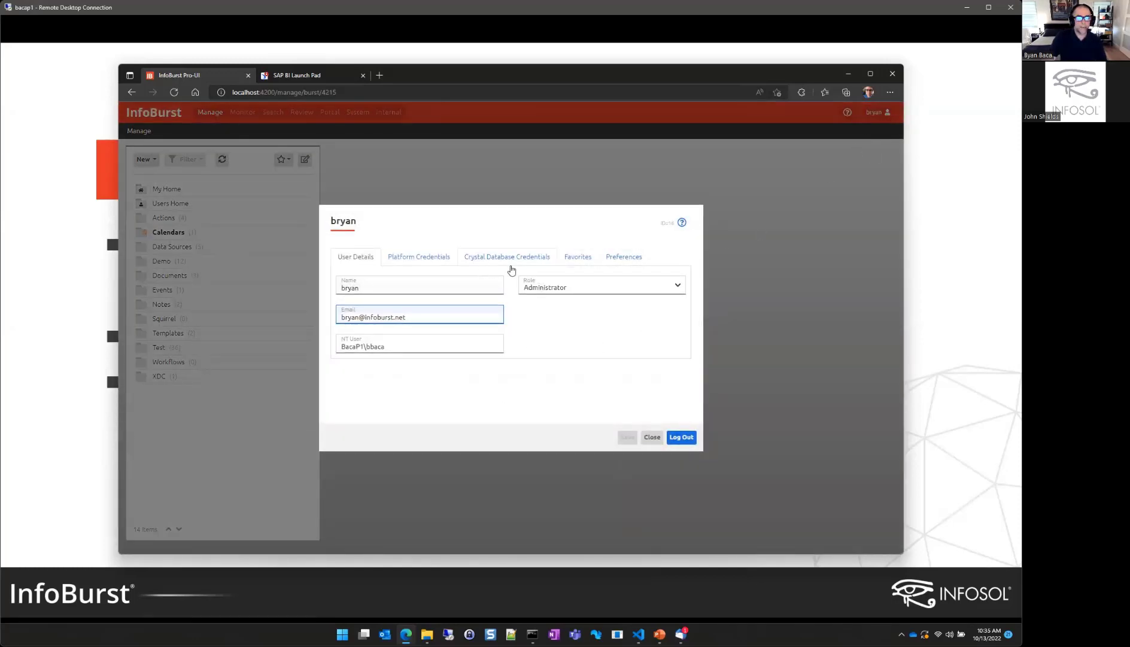
{"action": "left_click", "coordinate": [576, 262]}
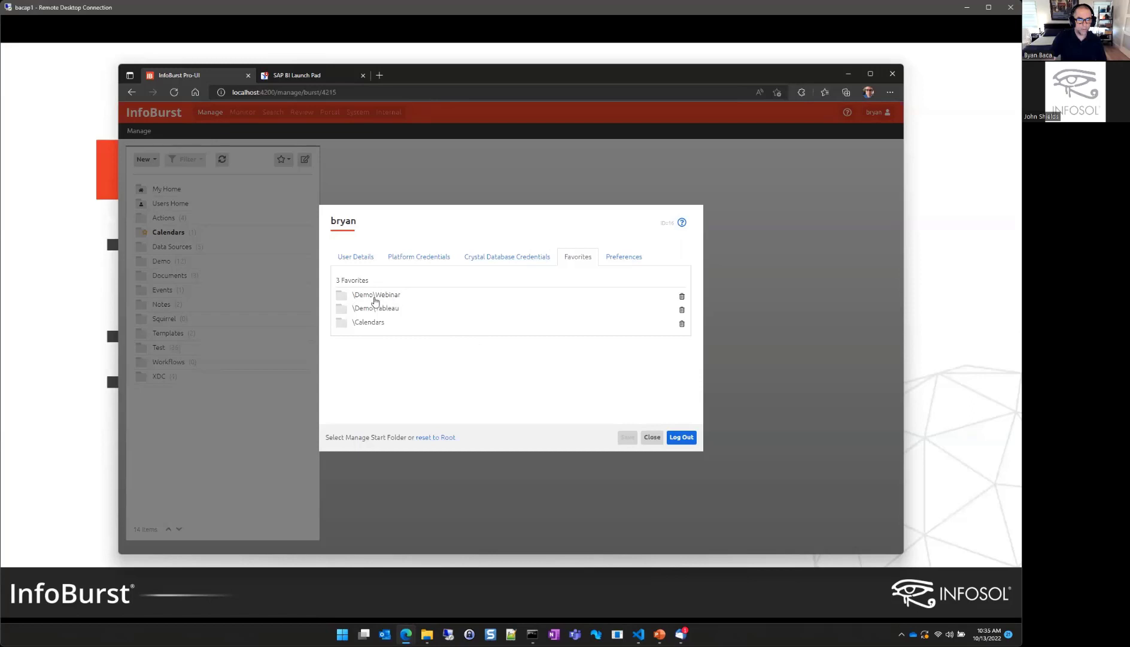
{"action": "left_click", "coordinate": [343, 296]}
{"action": "left_click", "coordinate": [688, 440]}
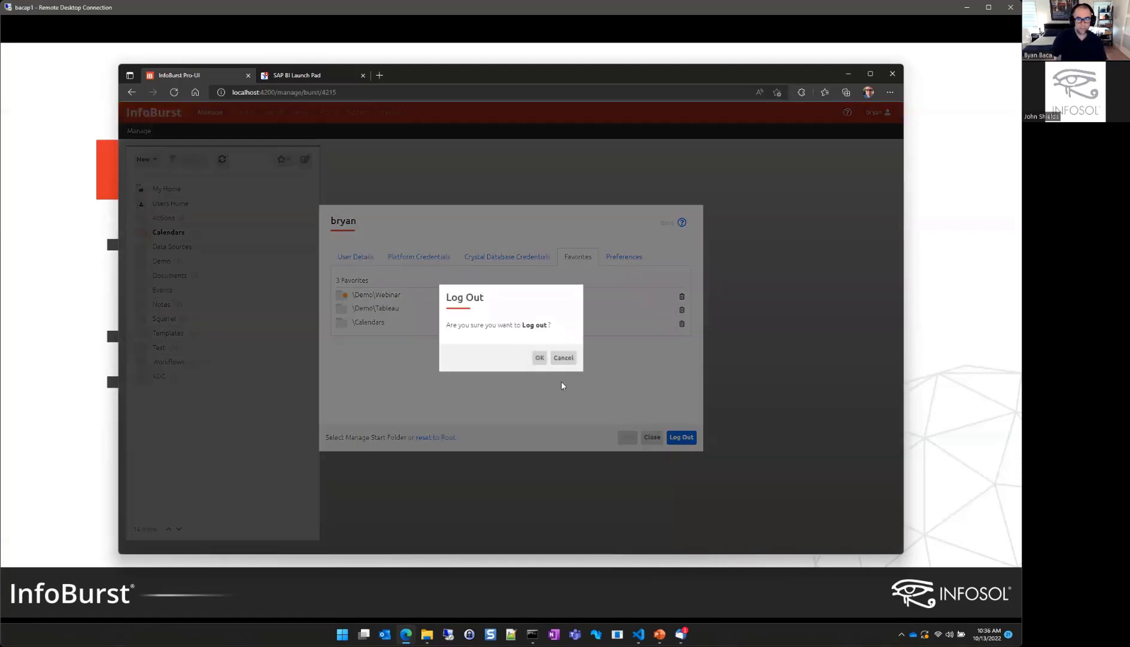
{"action": "left_click", "coordinate": [539, 357]}
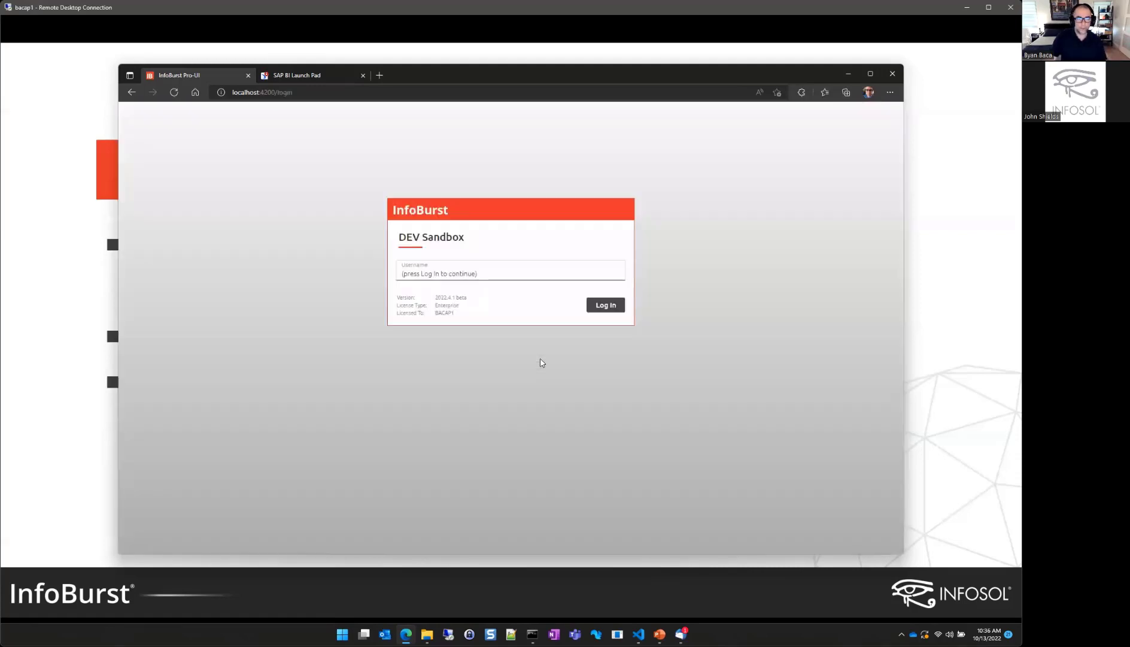
{"action": "left_click", "coordinate": [606, 306]}
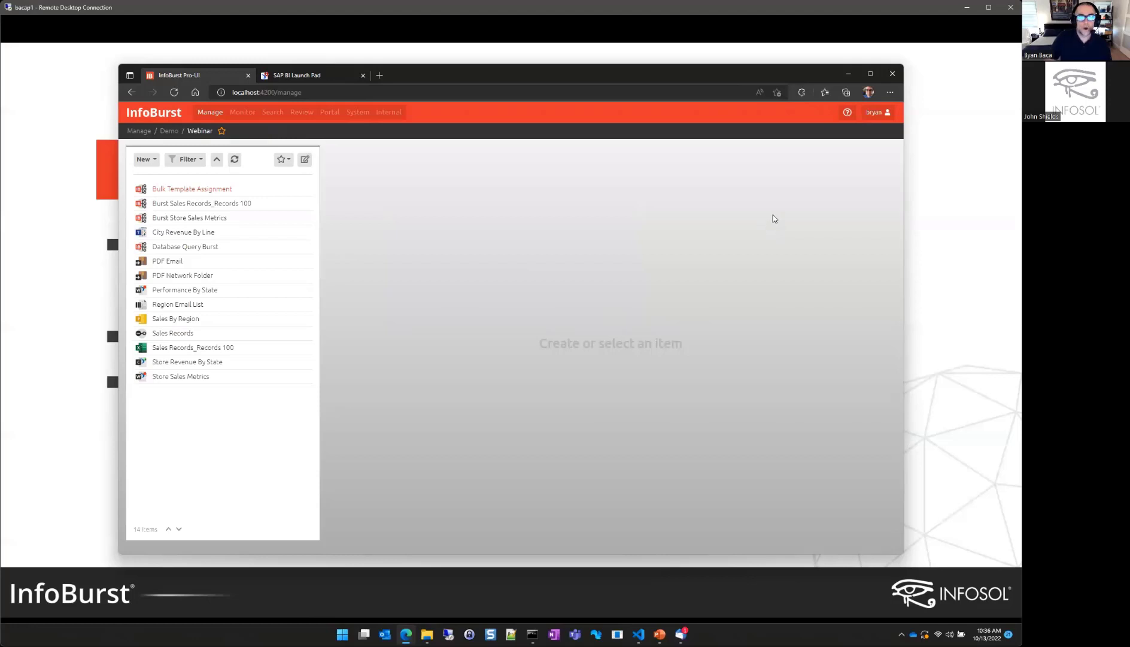
Step: Switch to the presentation and advance to the #5 Bulk Template Assignment slide with all its bullet points
{"action": "left_click", "coordinate": [848, 73]}
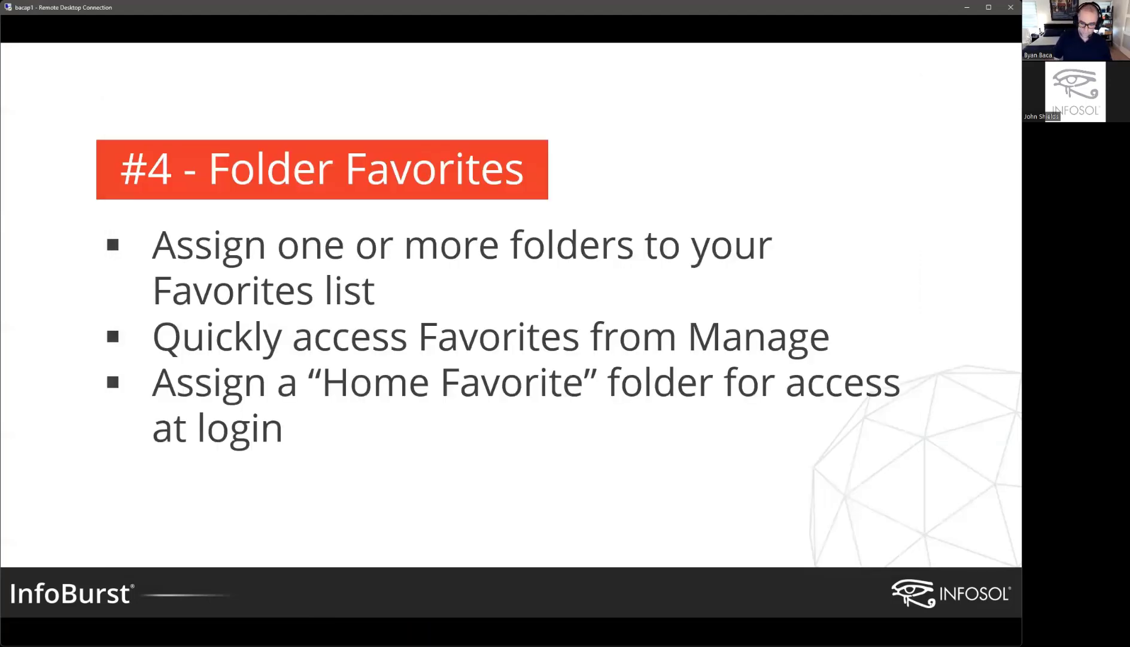
{"action": "key", "text": "Right"}
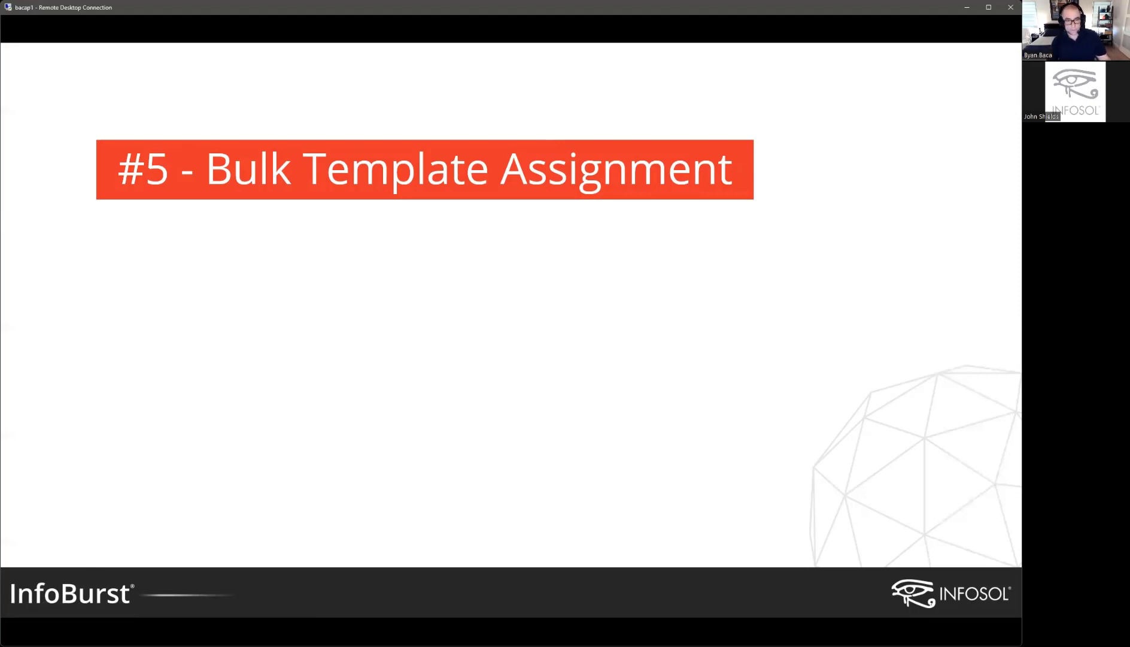
{"action": "key", "text": "Right"}
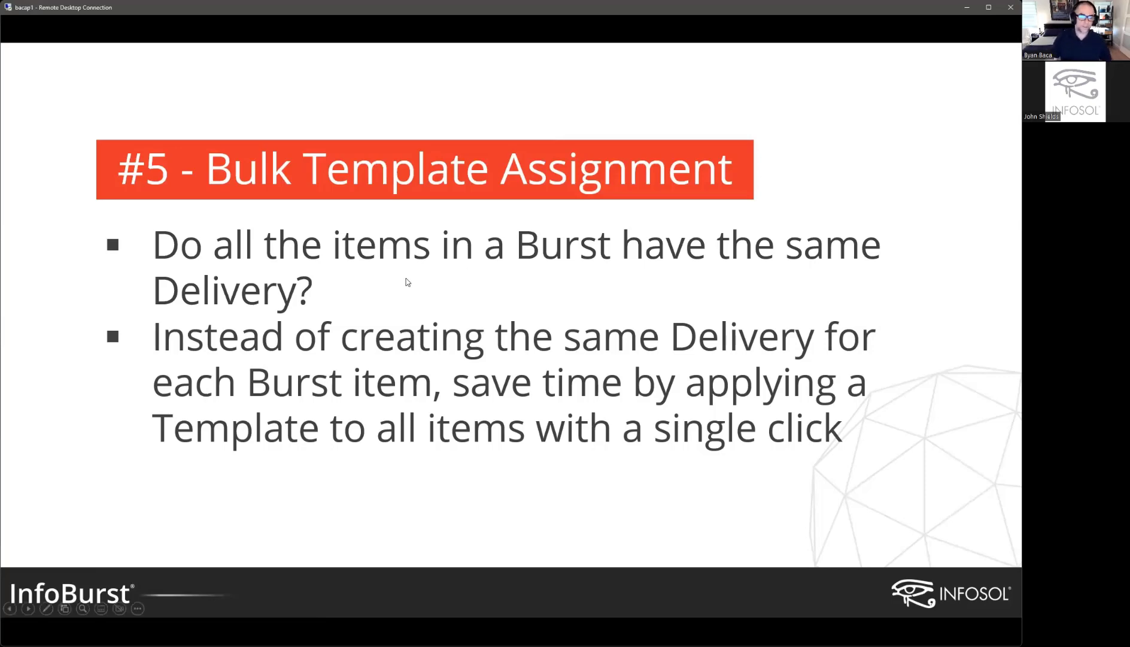
Step: Switch back to InfoBurst and examine the destination and format settings of the PDF Email template
{"action": "key", "text": "alt+Tab"}
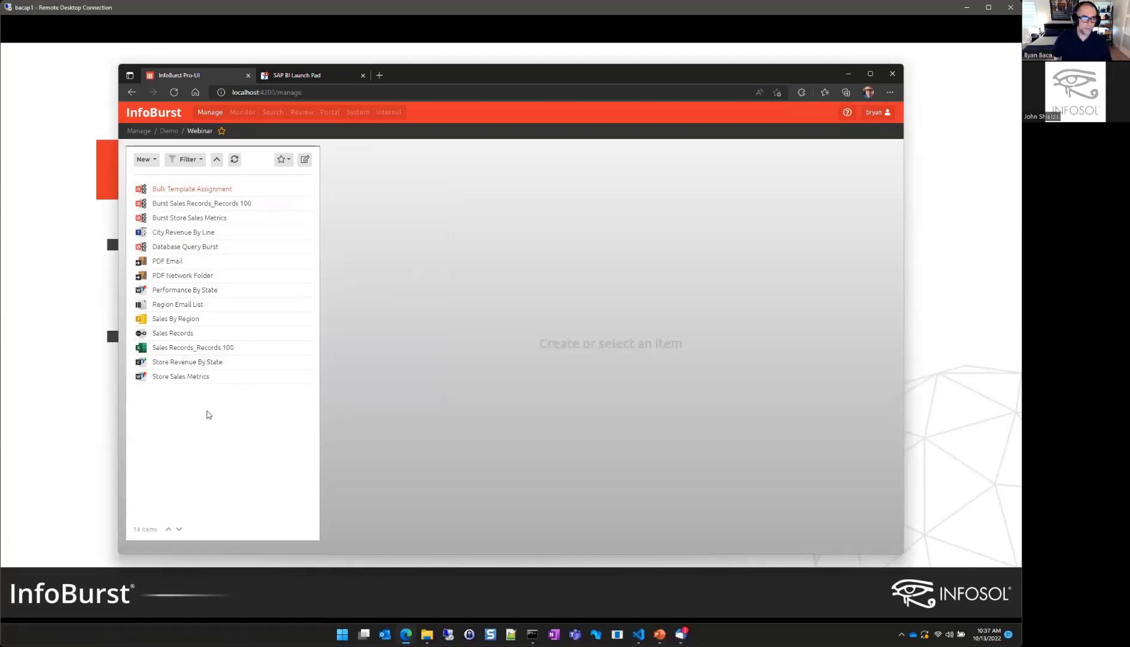
{"action": "left_click", "coordinate": [164, 262]}
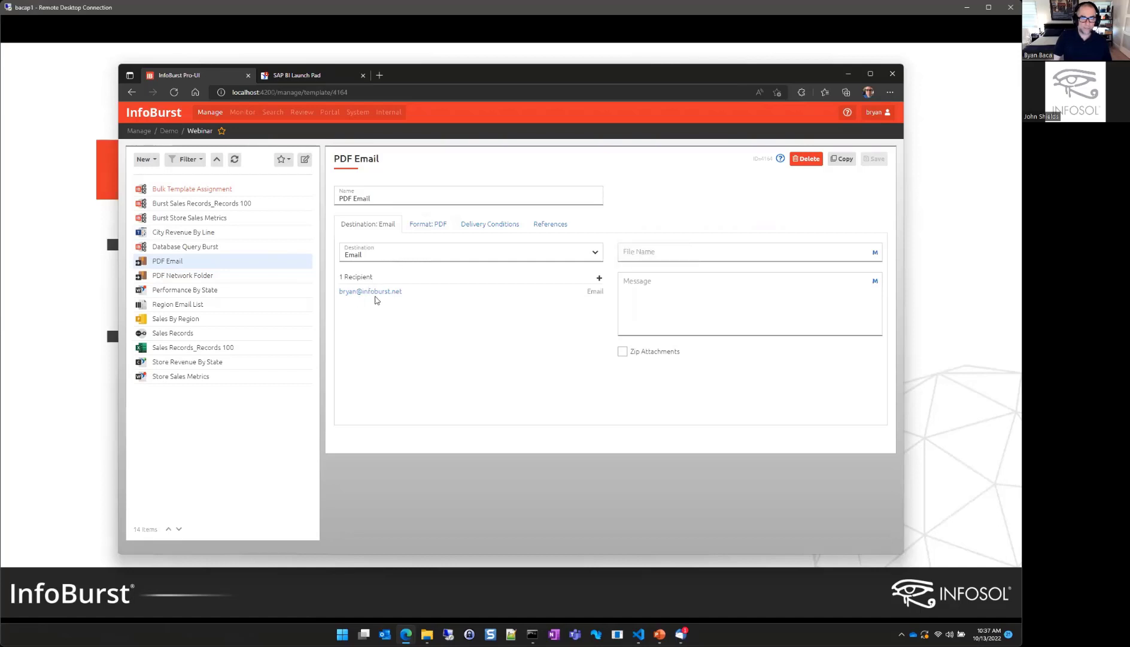
{"action": "left_click", "coordinate": [428, 225]}
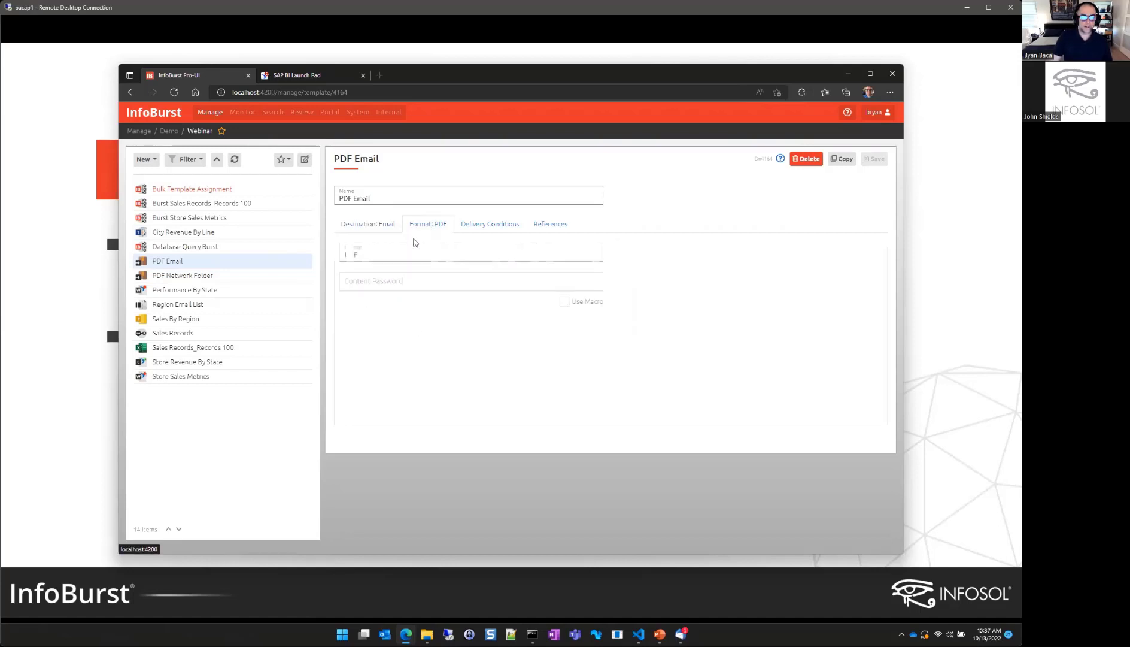
{"action": "left_click", "coordinate": [378, 231]}
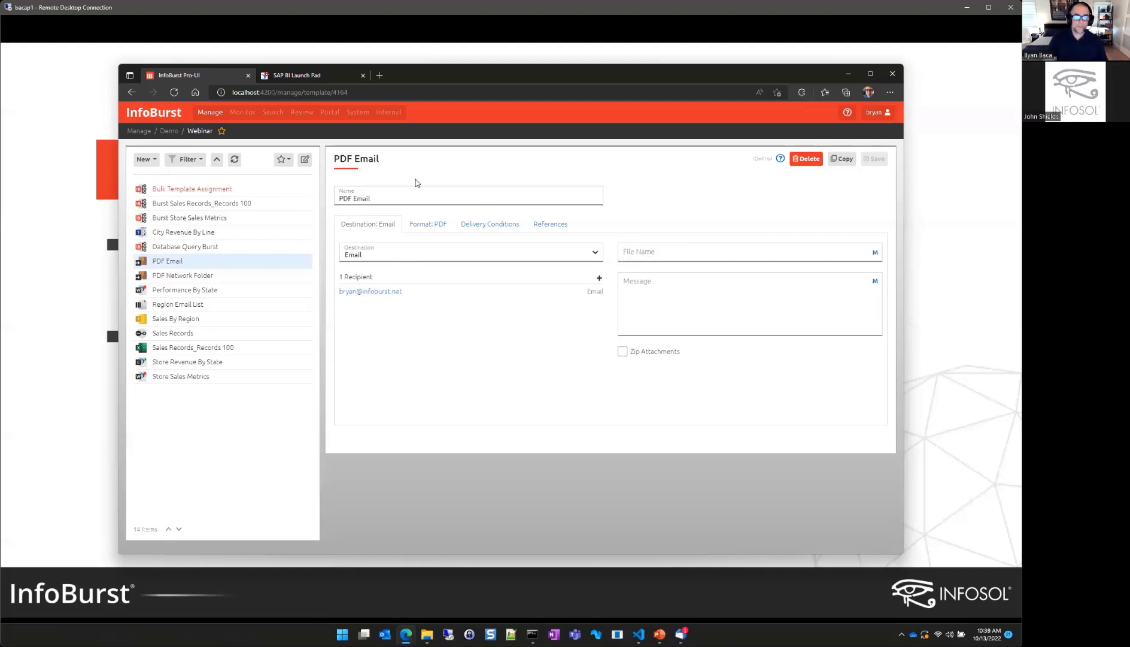
Step: Open the Burst Items editor of the Bulk Template Assignment burst and review its enable/disable and re-order options
{"action": "left_click", "coordinate": [226, 189]}
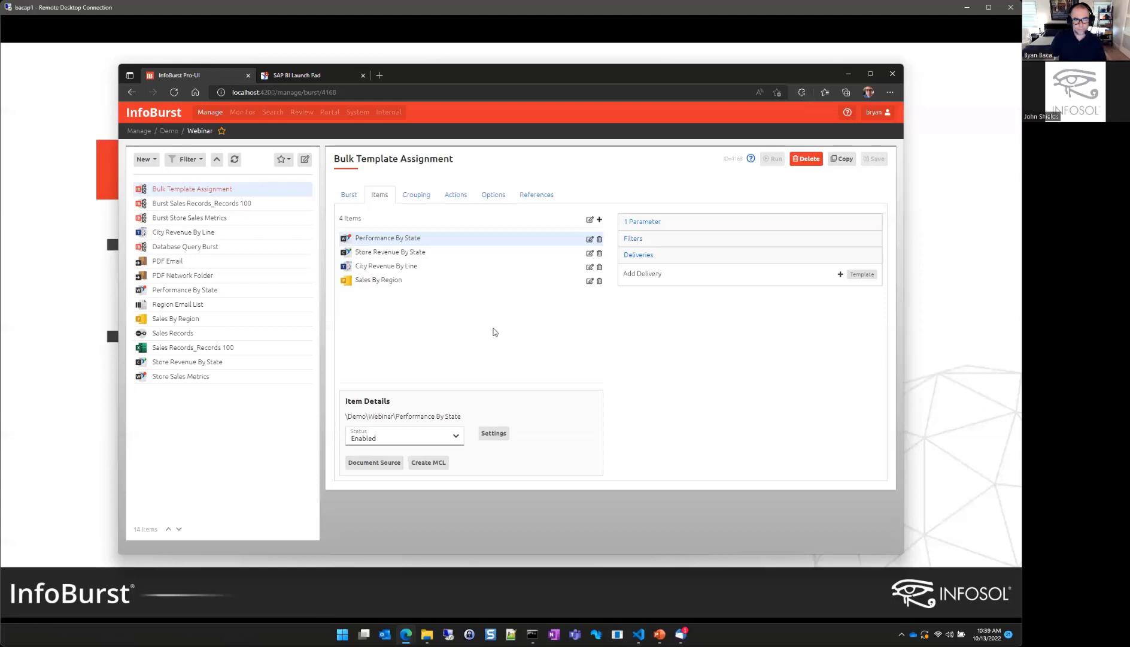
{"action": "left_click", "coordinate": [591, 222]}
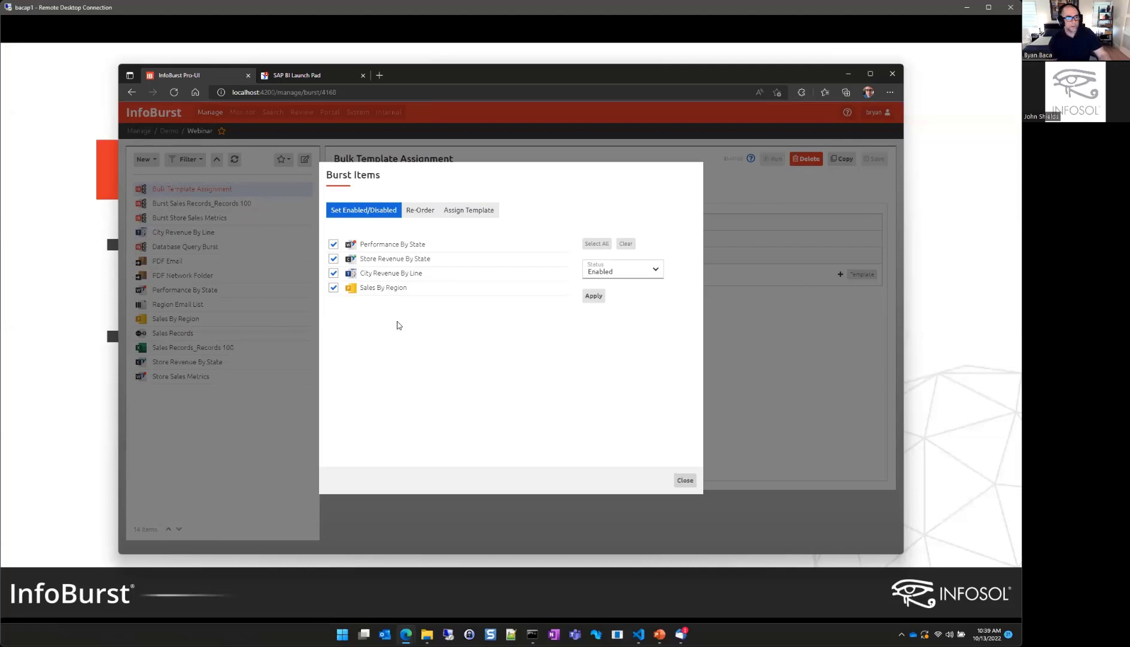
{"action": "left_click", "coordinate": [334, 244]}
{"action": "left_click", "coordinate": [333, 244]}
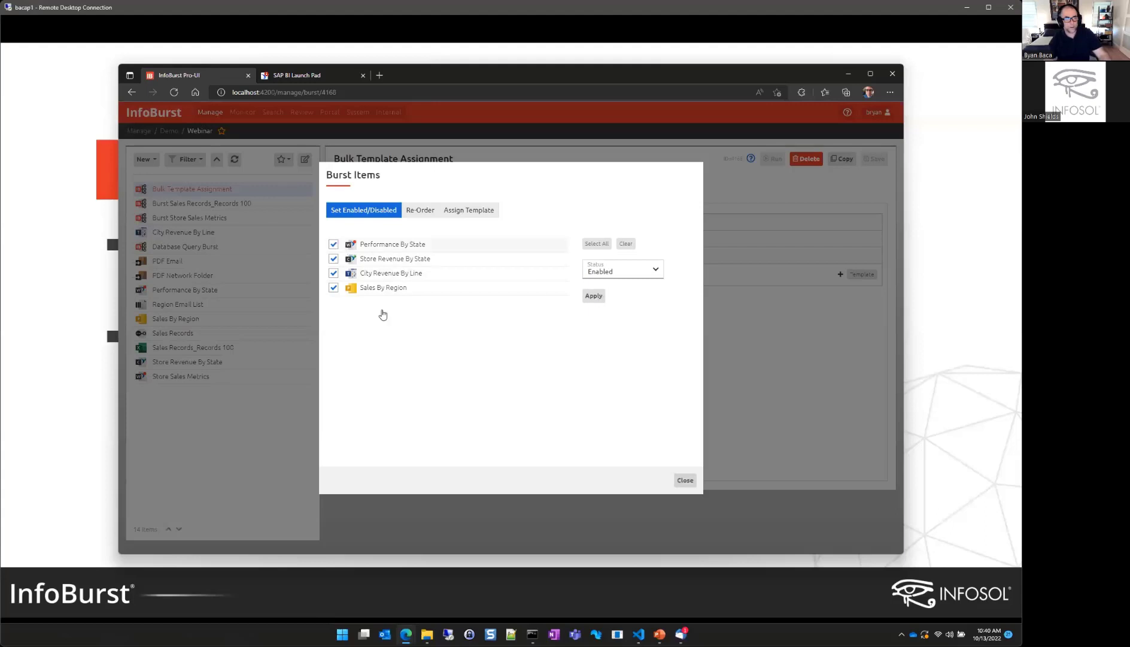
{"action": "left_click", "coordinate": [428, 213]}
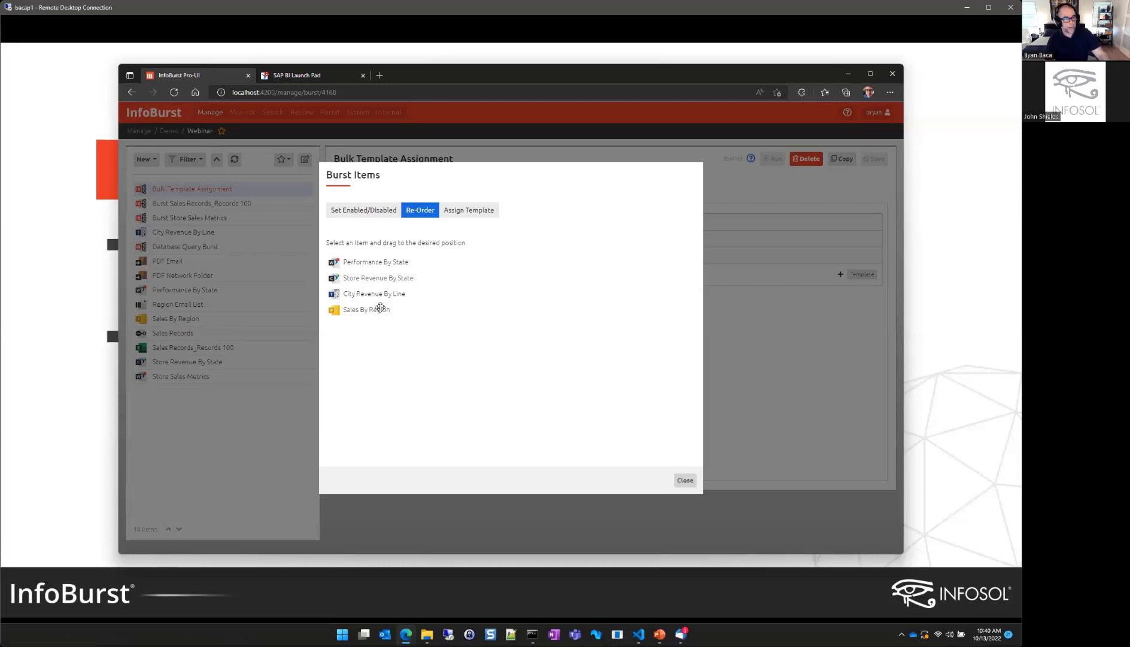
{"action": "mouse_move", "coordinate": [378, 279]}
{"action": "left_mouse_down"}
{"action": "mouse_move", "coordinate": [381, 331]}
{"action": "mouse_move", "coordinate": [395, 281]}
{"action": "left_mouse_up"}
Step: Assign the \Demo\Webinar\PDF Email delivery template to all burst items at once and close the Burst Items editor
{"action": "left_click", "coordinate": [464, 212]}
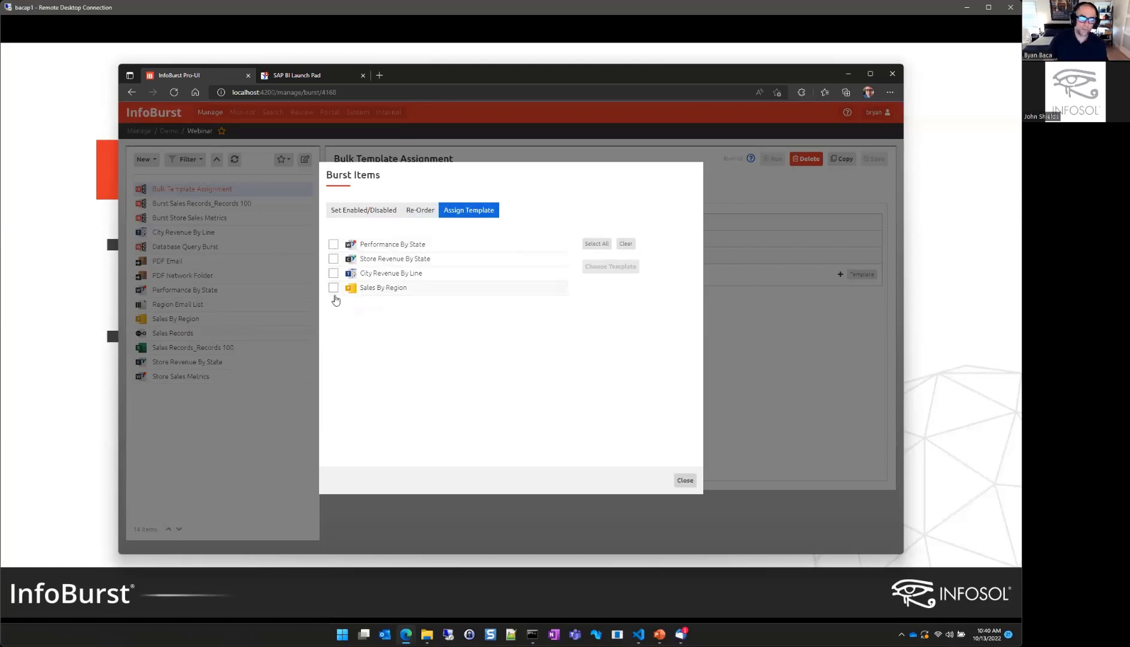
{"action": "left_click", "coordinate": [596, 245]}
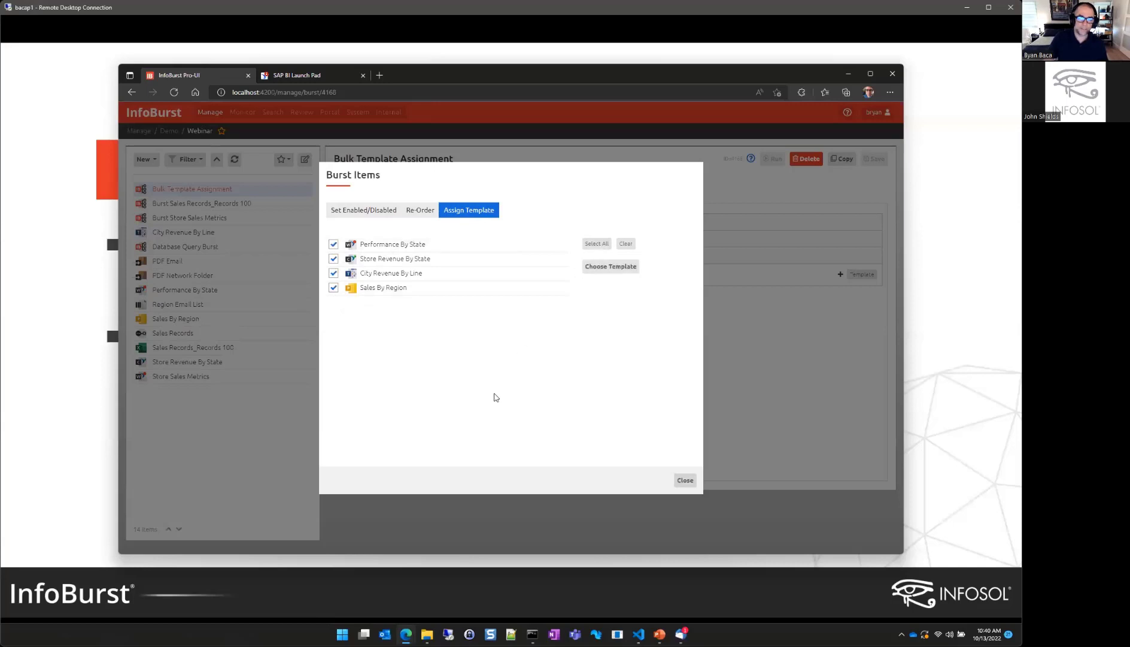
{"action": "left_click", "coordinate": [612, 267]}
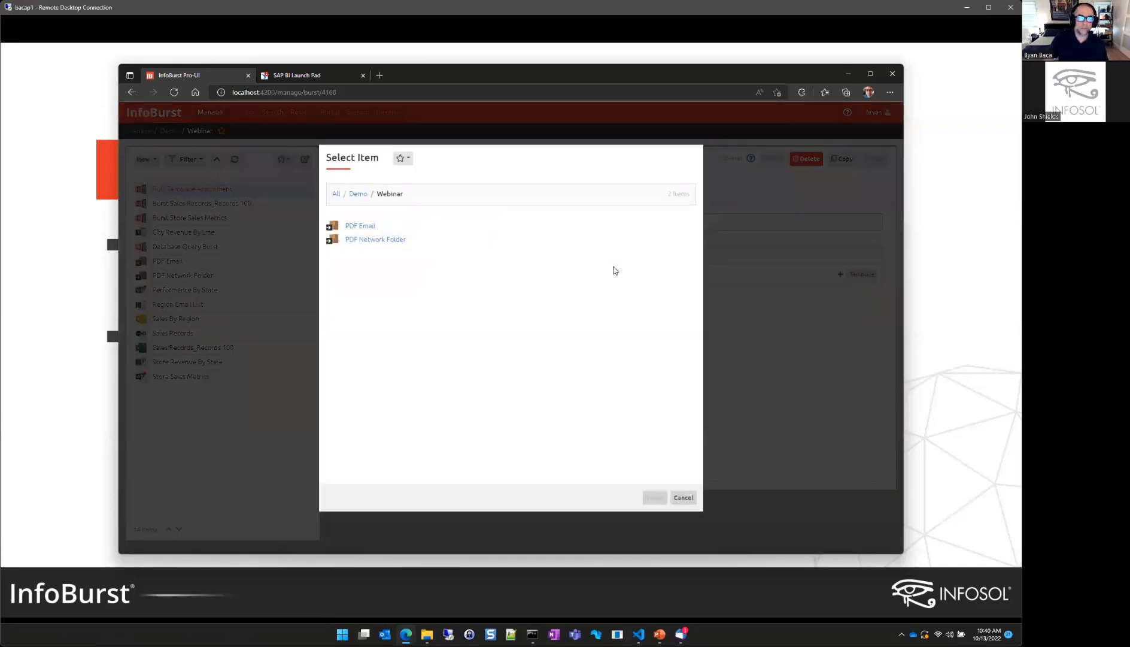
{"action": "left_click", "coordinate": [366, 229]}
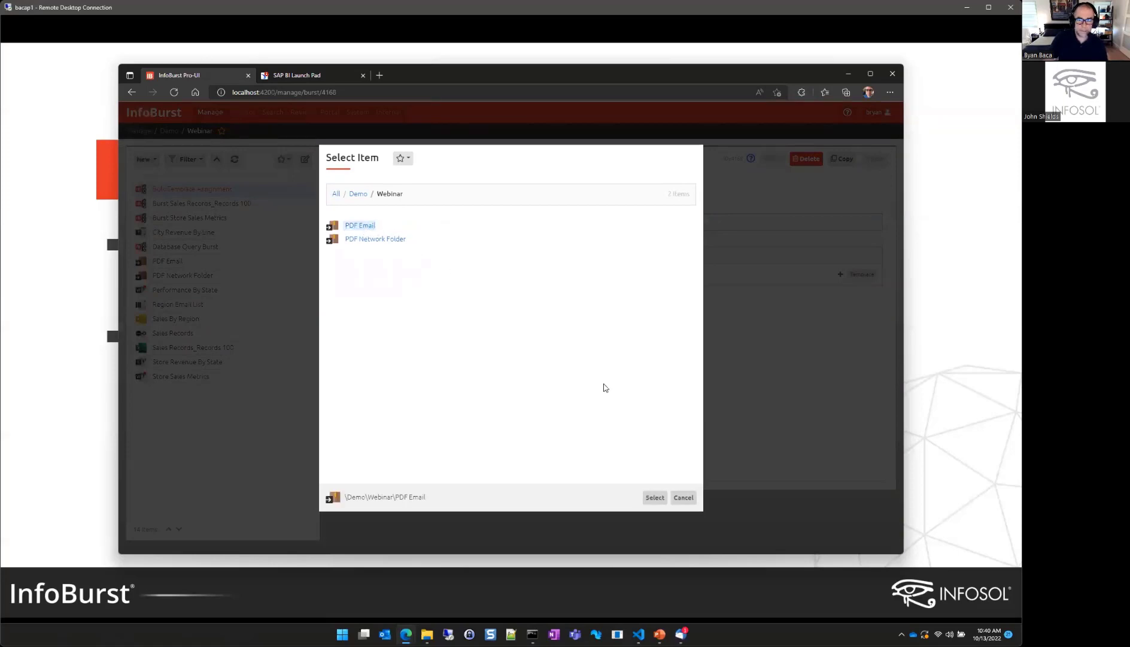
{"action": "left_click", "coordinate": [654, 497]}
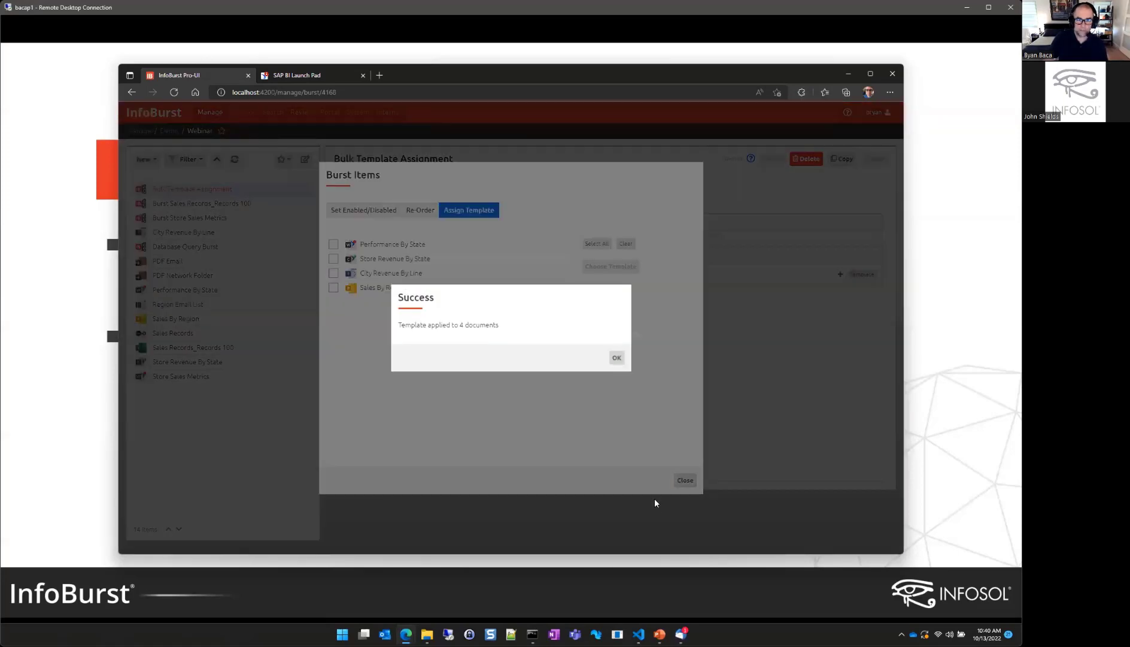
{"action": "left_click", "coordinate": [684, 479]}
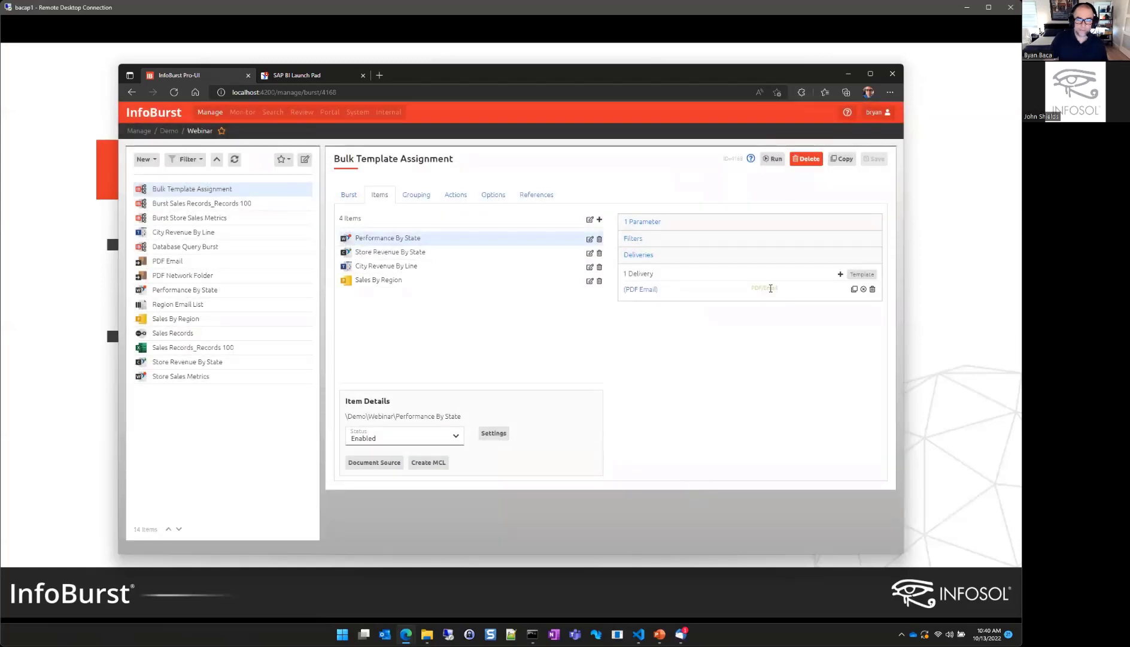
Step: Check the deliveries of the Store Revenue By State, City Revenue By Line and Sales By Region items
{"action": "left_click", "coordinate": [417, 252]}
{"action": "left_click", "coordinate": [417, 267]}
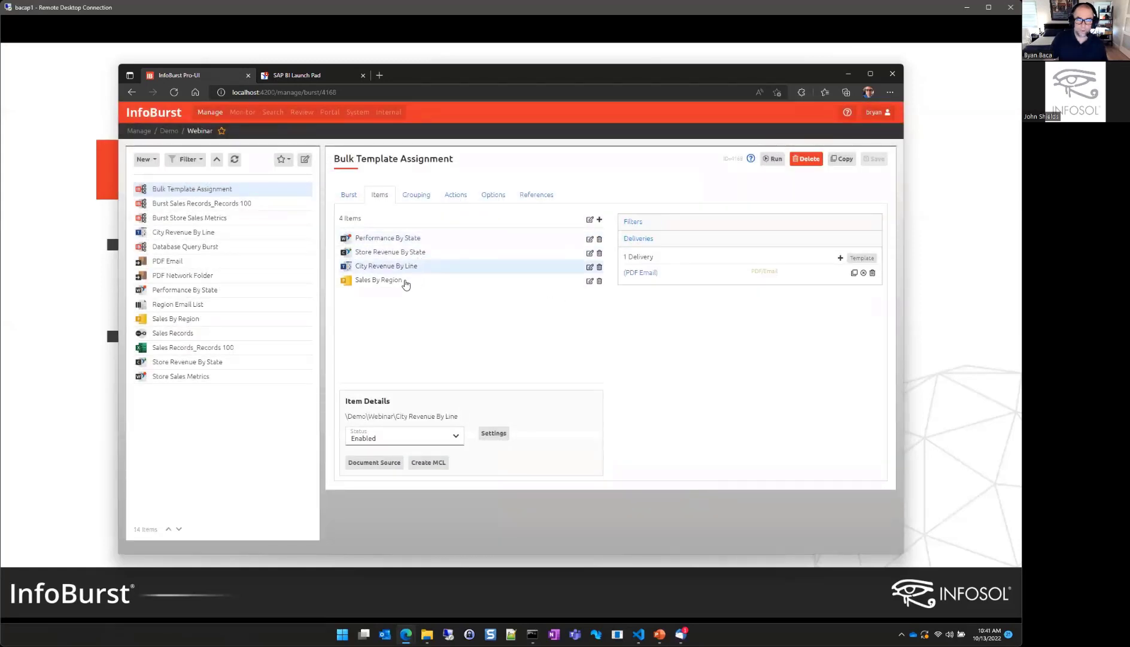
{"action": "left_click", "coordinate": [405, 283]}
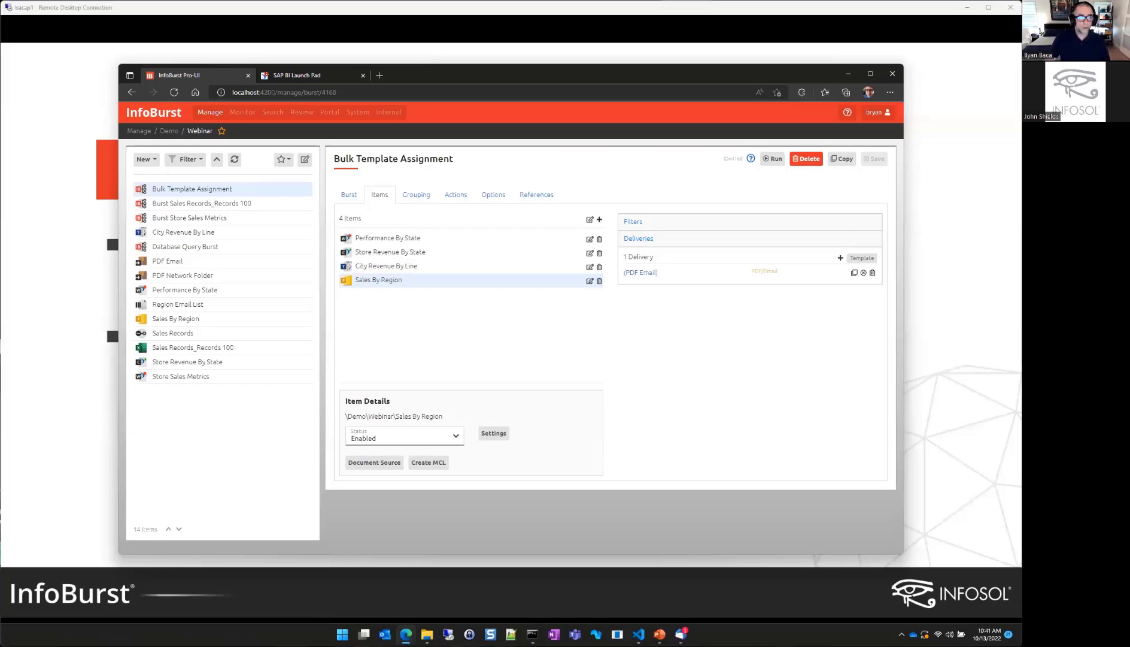
Step: Switch to the presentation and advance from the #5 Bulk Template Assignment slide to the Webinar Recording slide
{"action": "left_click", "coordinate": [115, 432]}
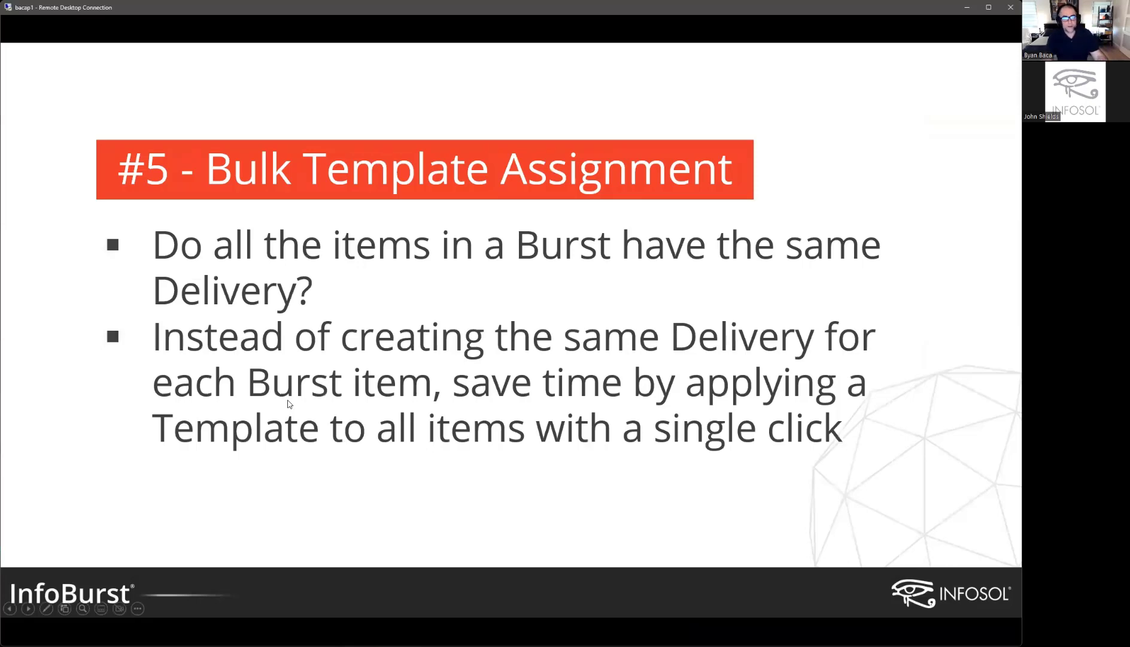
{"action": "left_click", "coordinate": [318, 376]}
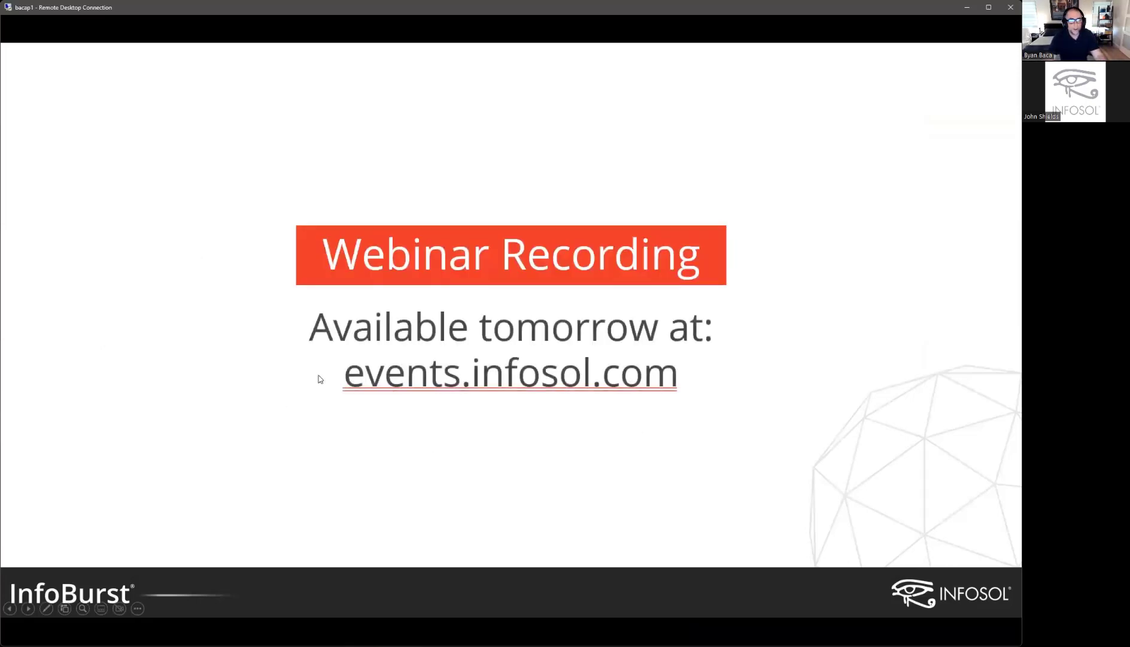
{"action": "left_click", "coordinate": [320, 379]}
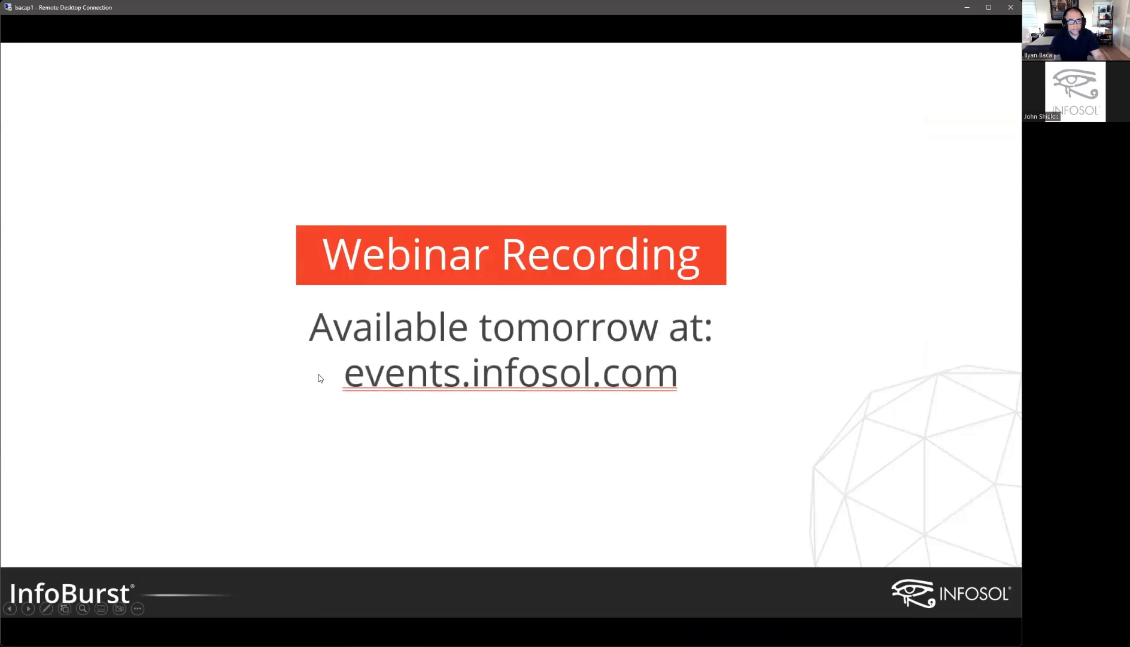